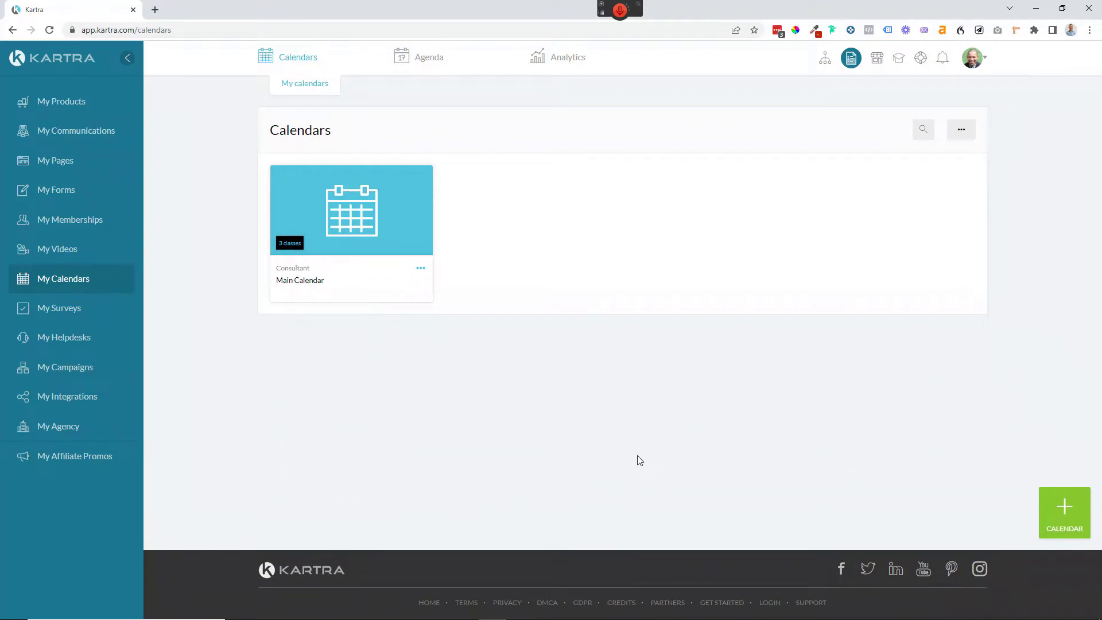
Start a new calendar, review the recurrent class, gym and live event models, and choose the consultant model
click(1063, 509)
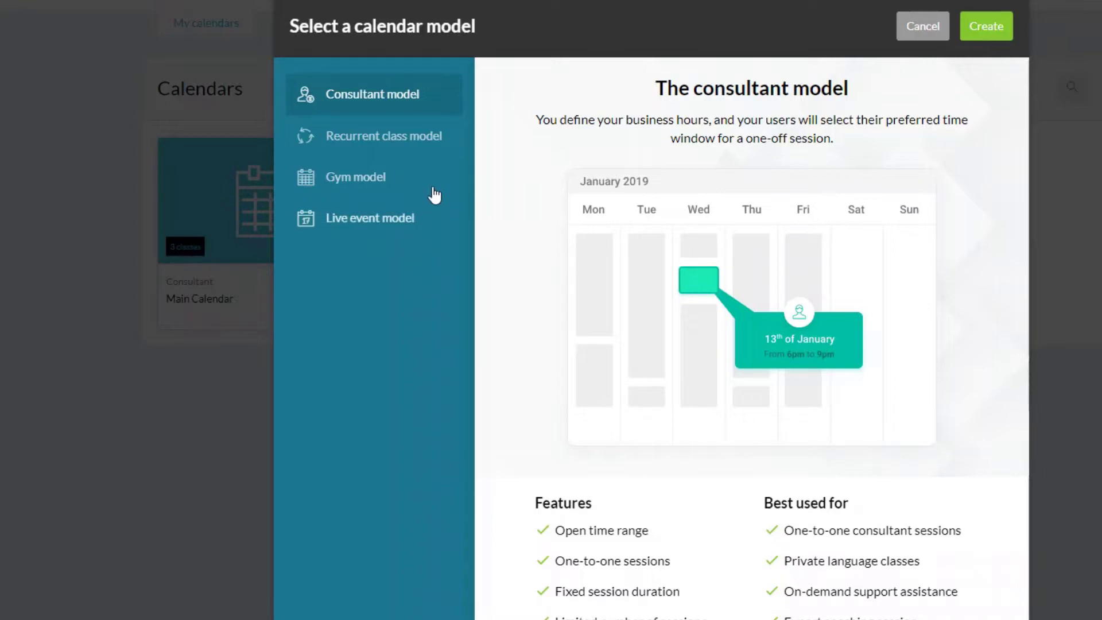
click(391, 140)
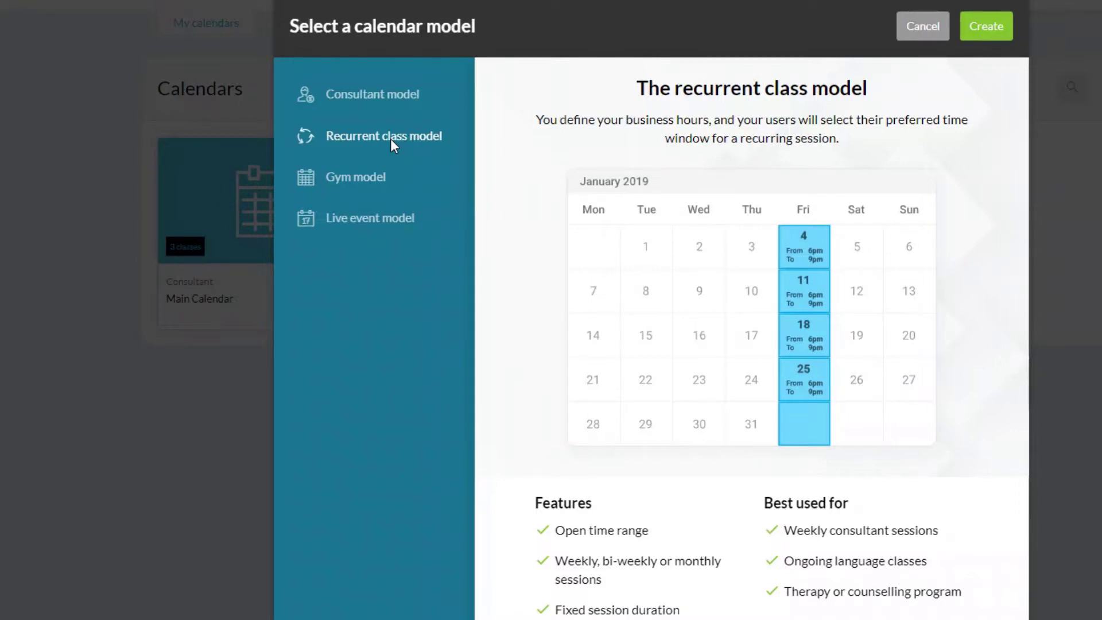
click(393, 144)
click(363, 179)
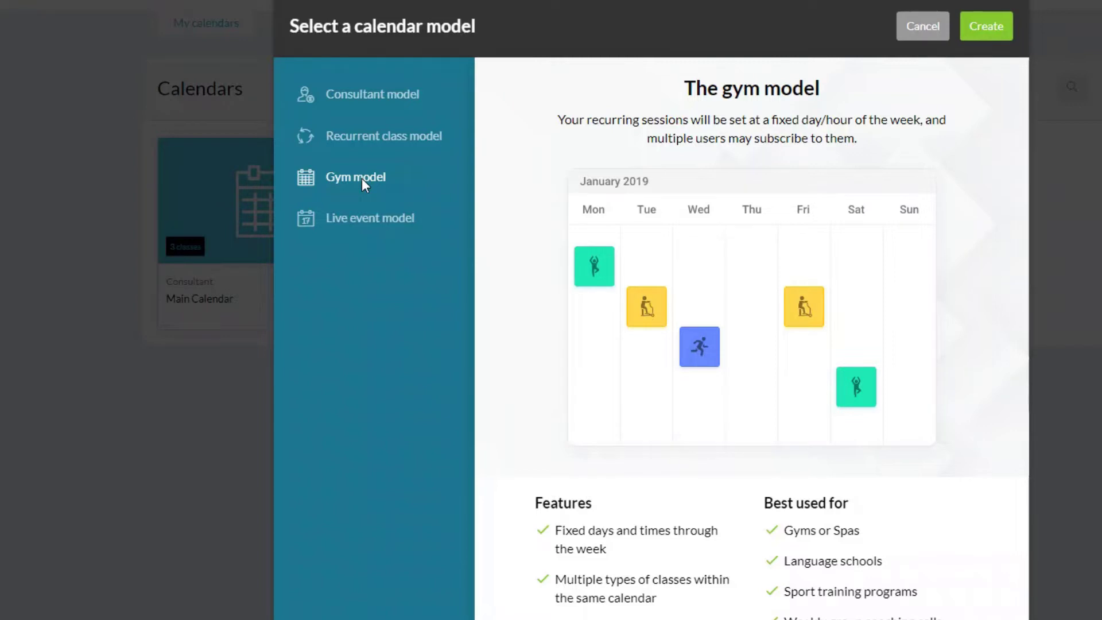
click(367, 225)
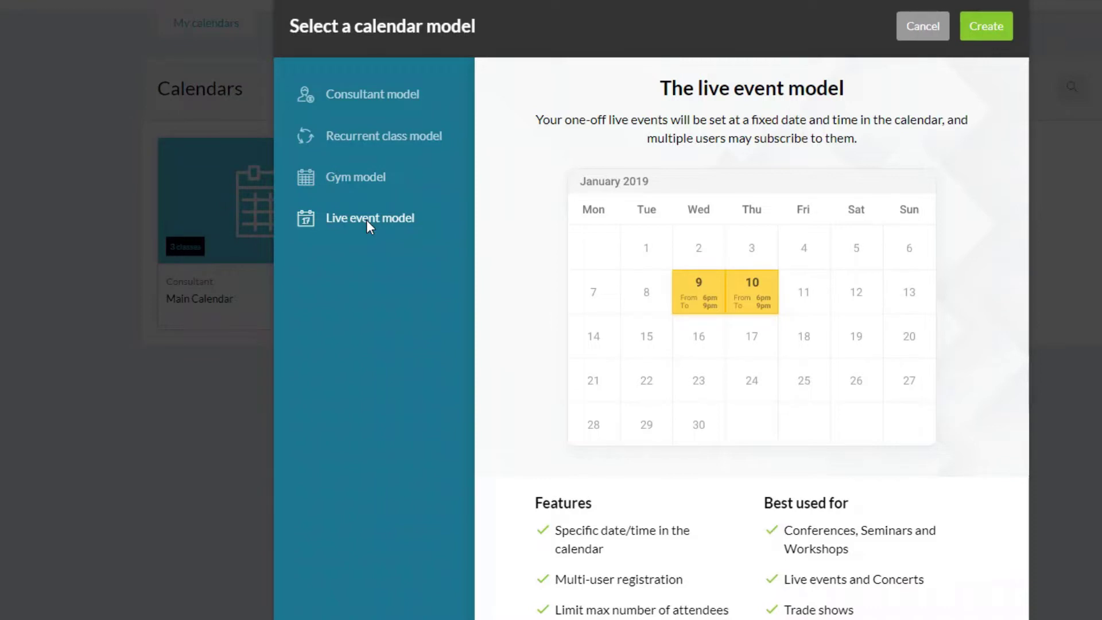
click(377, 95)
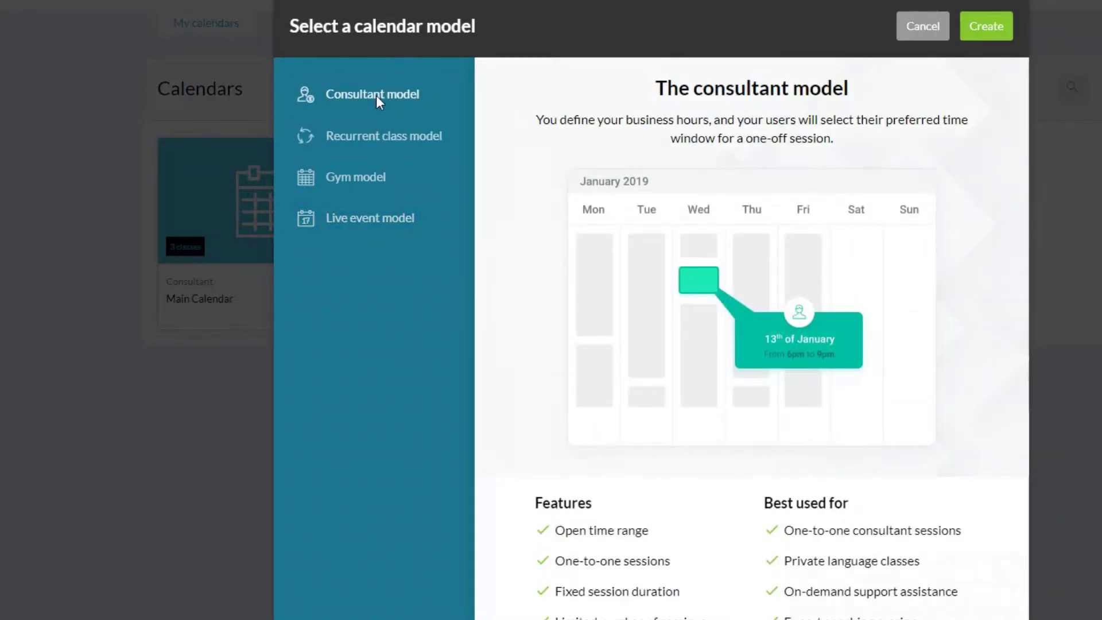
click(992, 31)
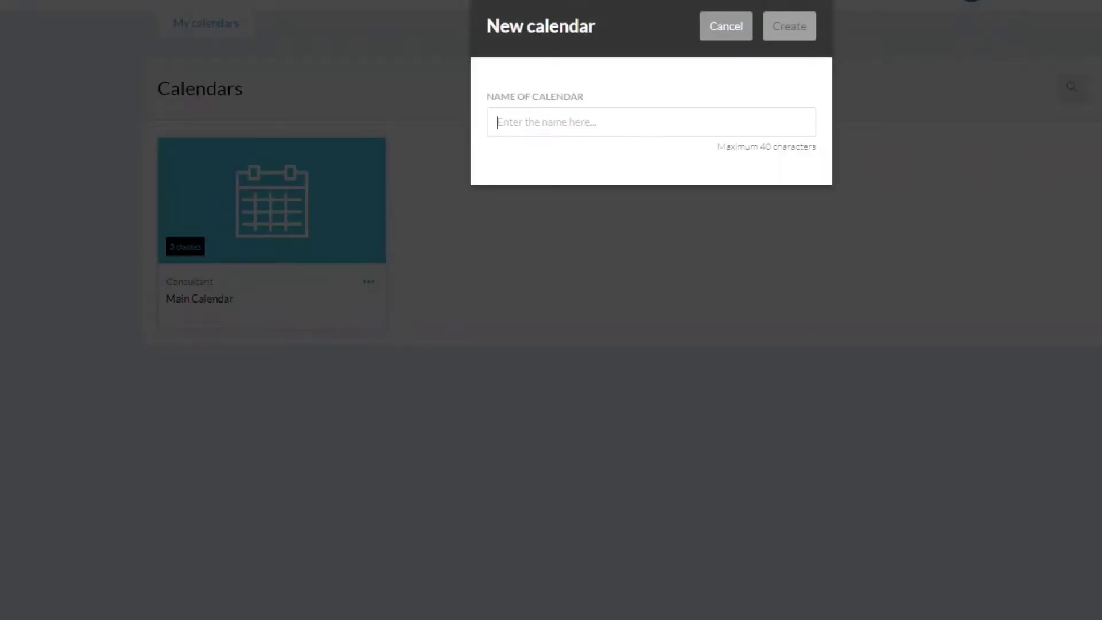
Name the new calendar "Example calendar" and create it
click(635, 129)
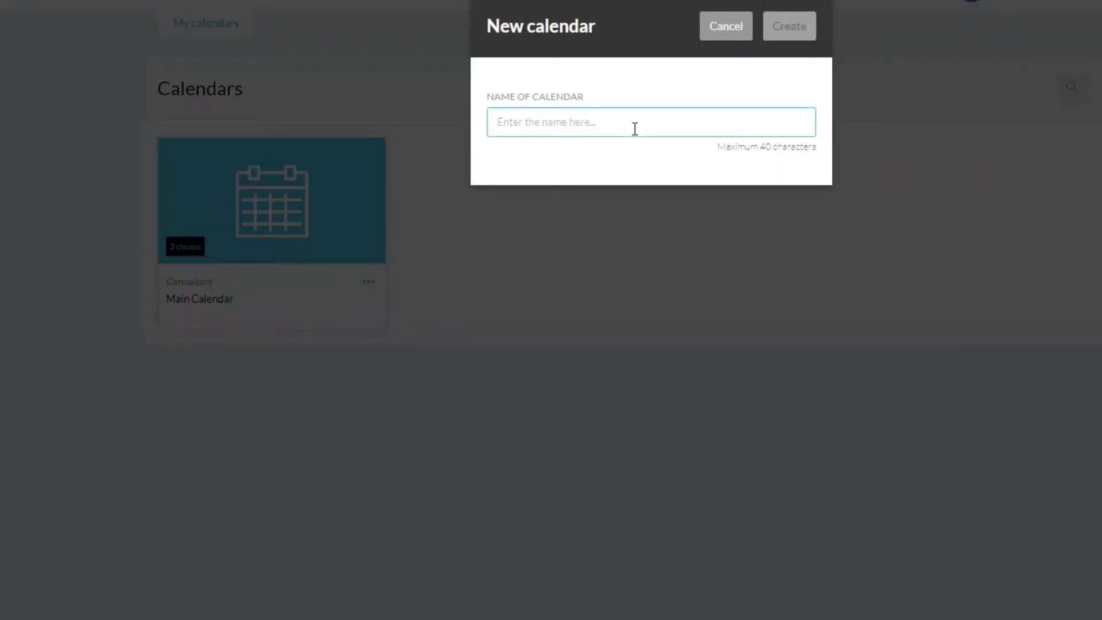
text(Example)
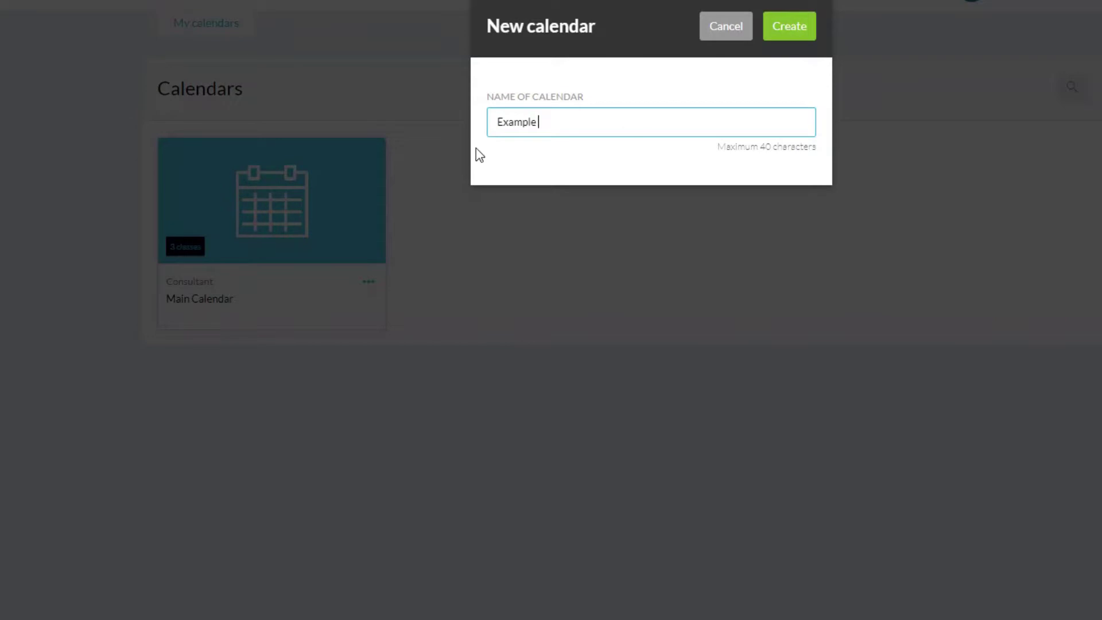
text( calendar)
click(795, 26)
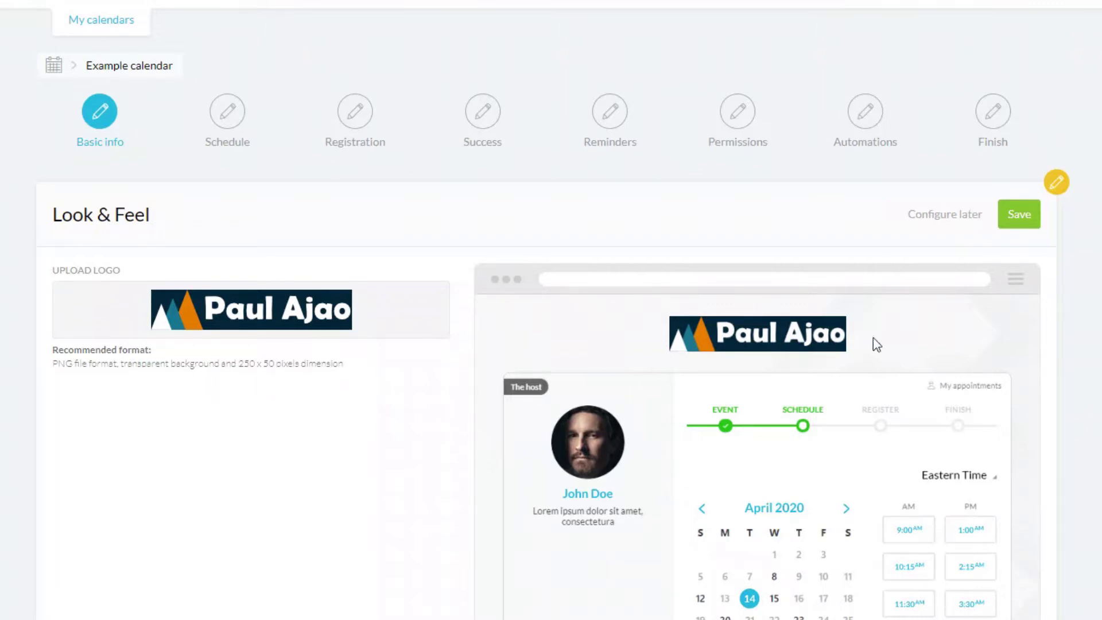
Preview several of the calendar's color templates and return to the first one, Cyan blue
scroll(925, 448, down, 1)
scroll(700, 391, down, 1)
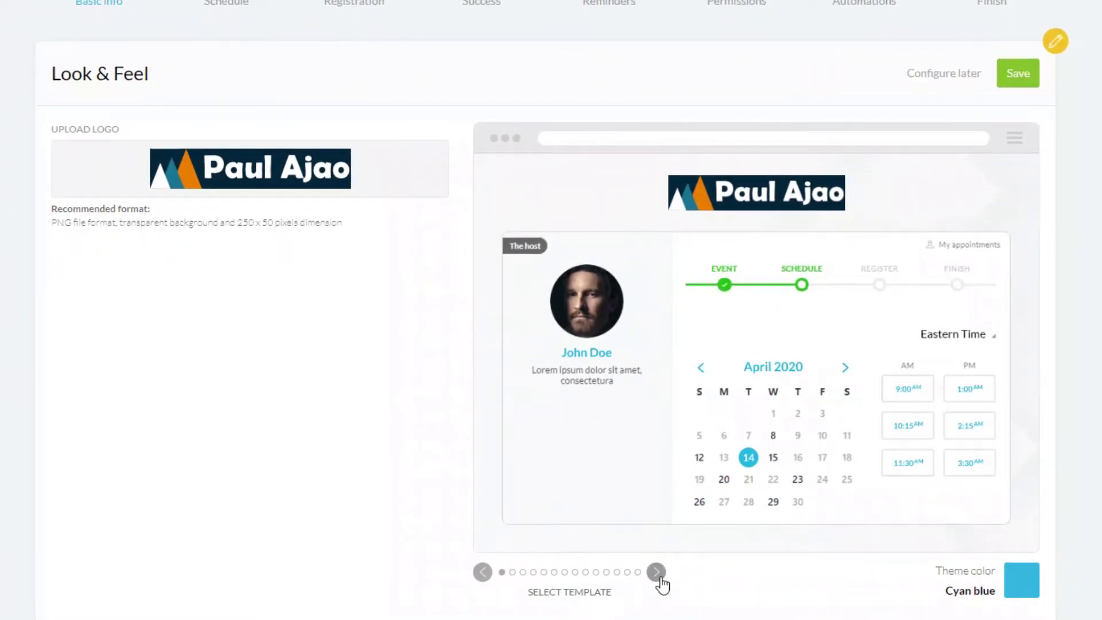
click(658, 576)
click(659, 577)
click(658, 575)
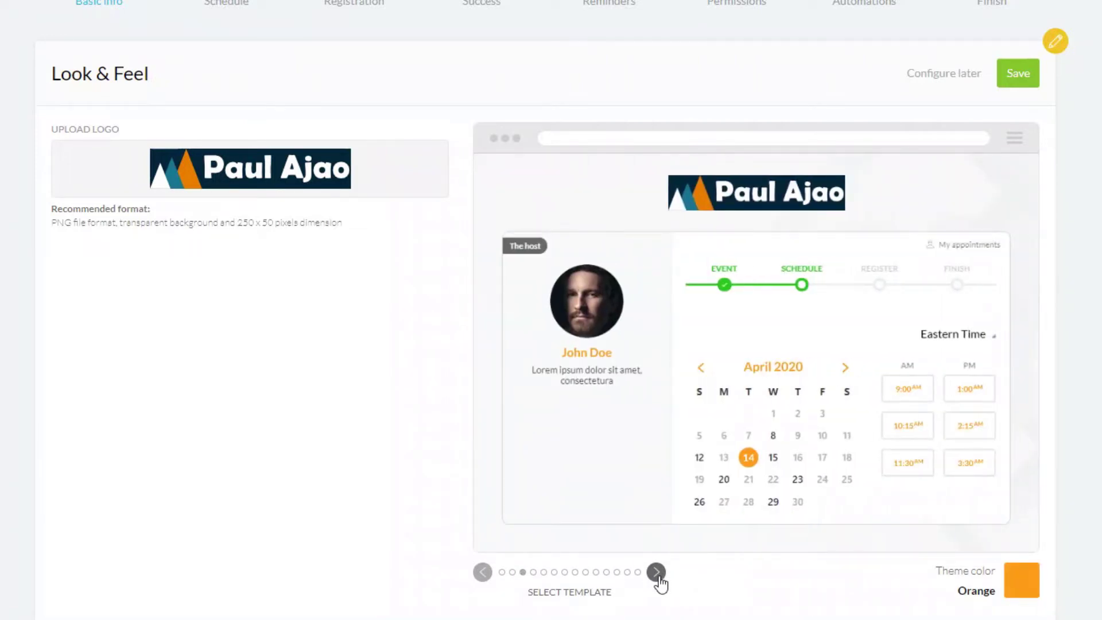
click(658, 575)
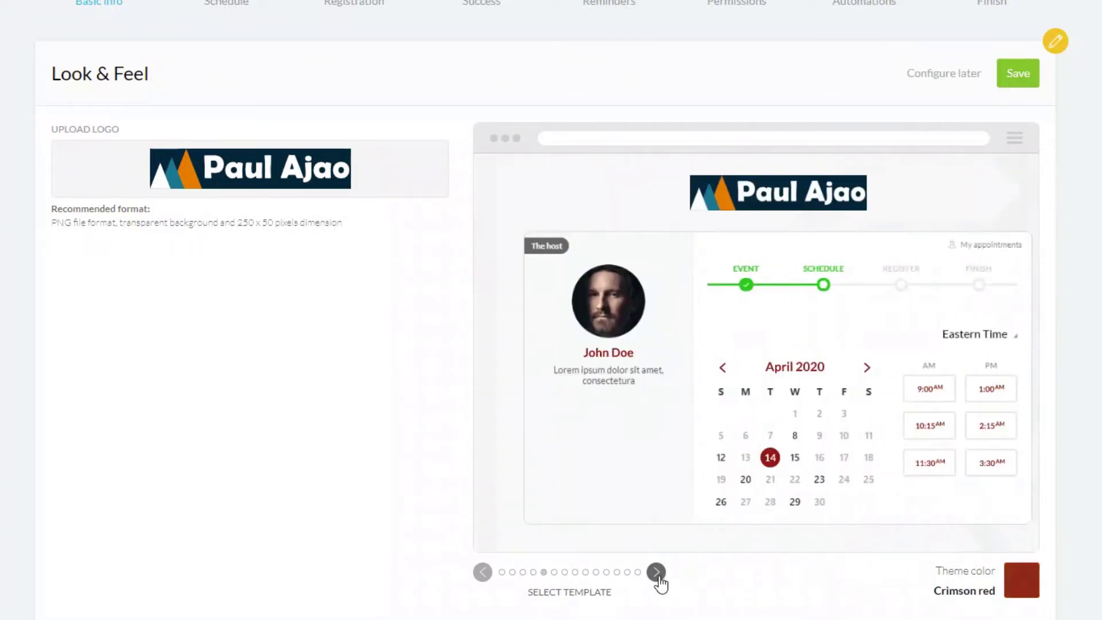
click(659, 576)
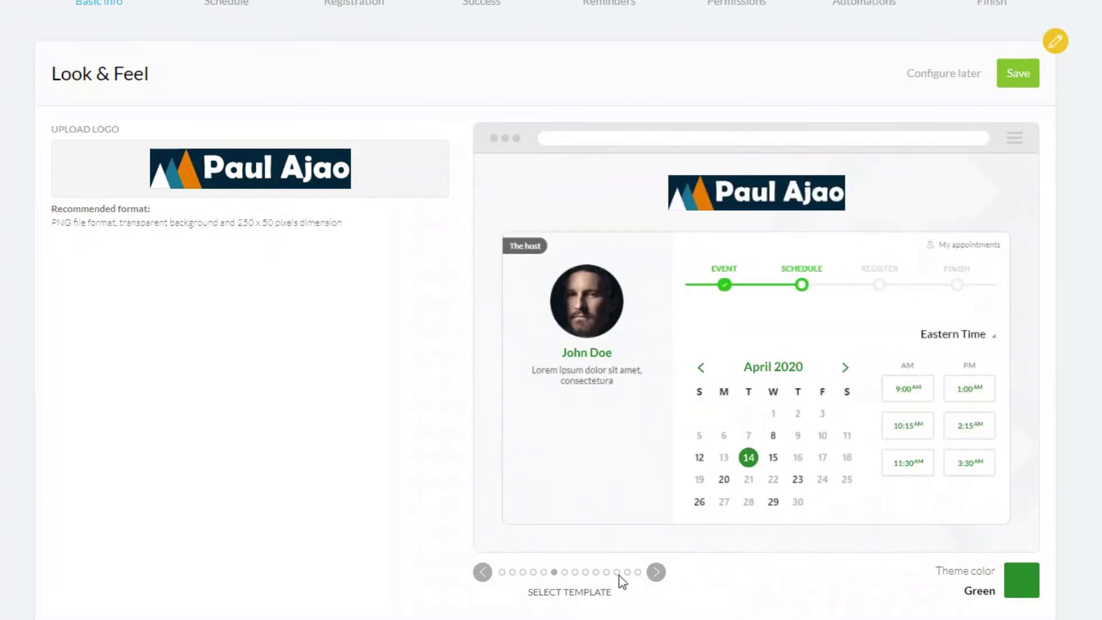
click(657, 574)
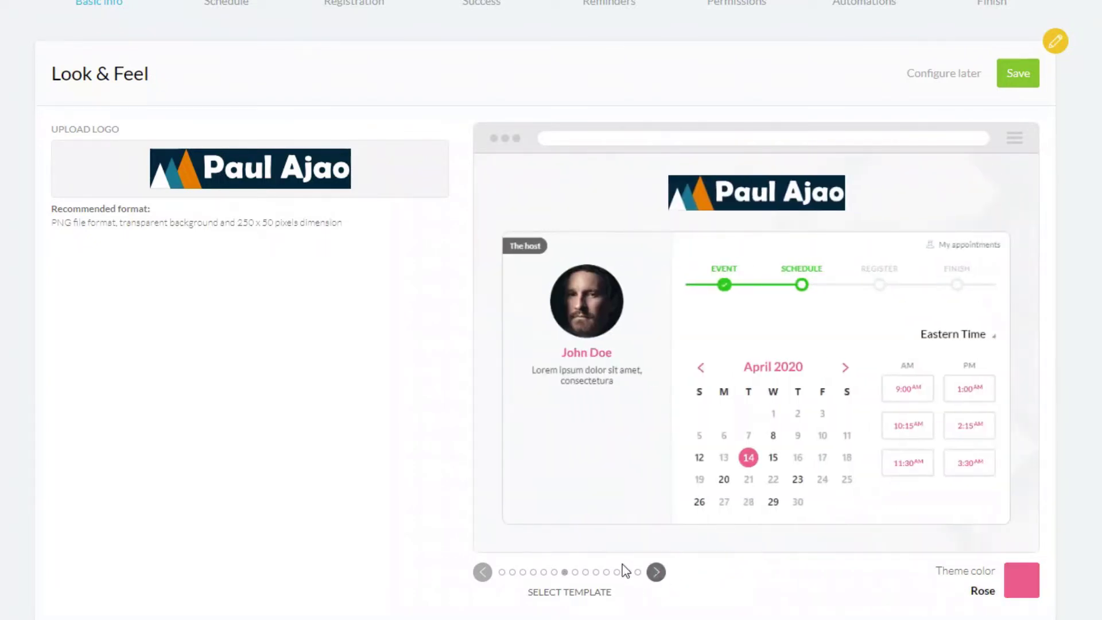
click(503, 573)
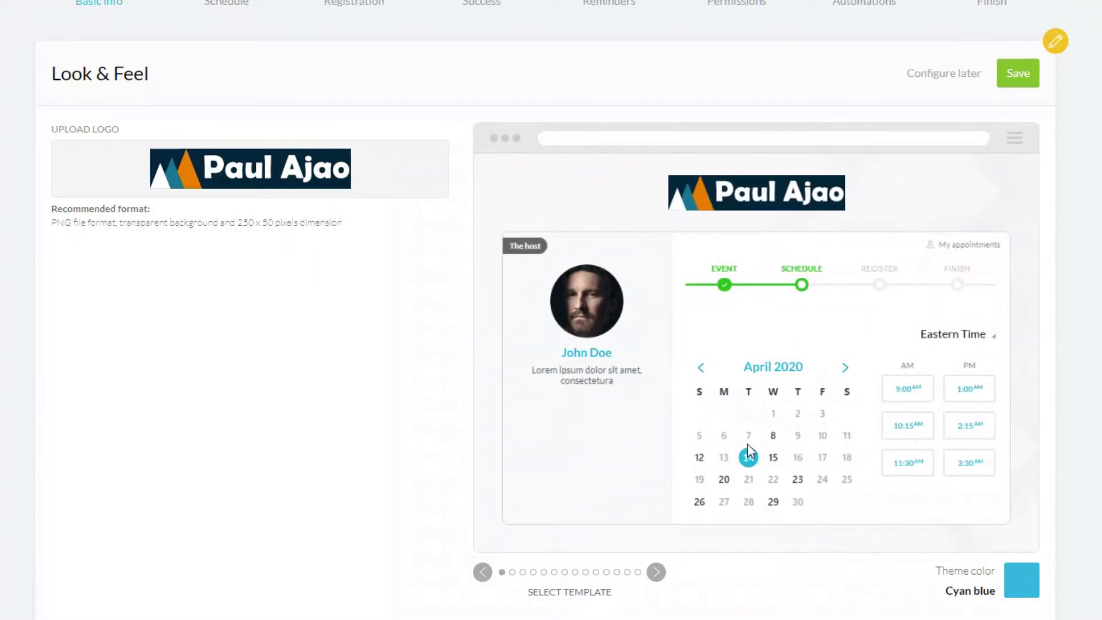
Save the Look & Feel settings with the Cyan blue theme and acknowledge the Schedule stage's introduction to multiple classes
click(1021, 80)
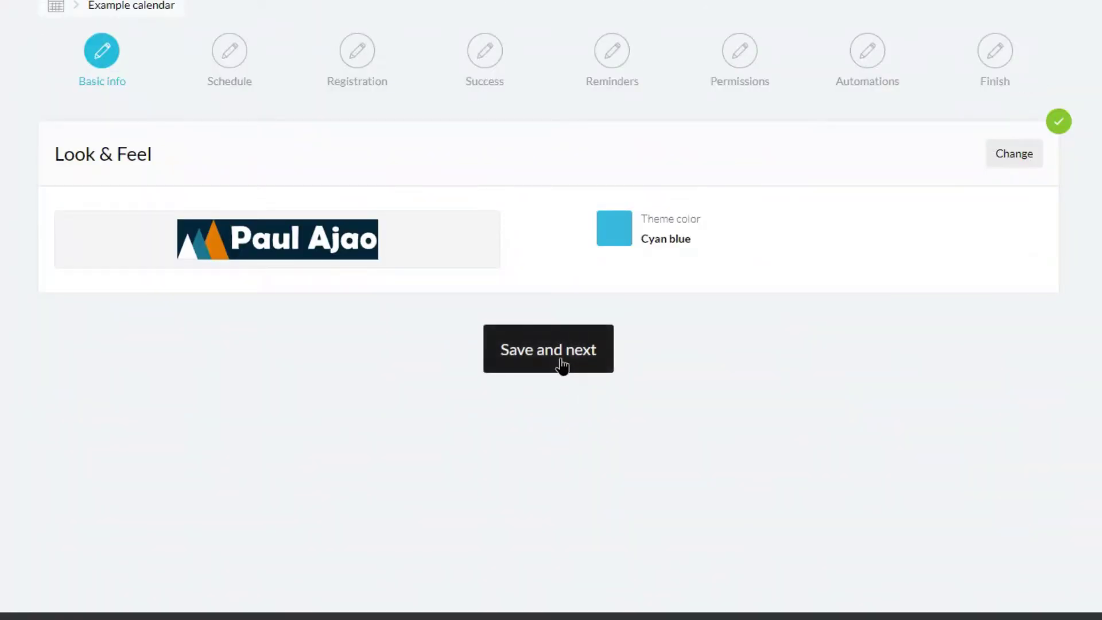
click(561, 364)
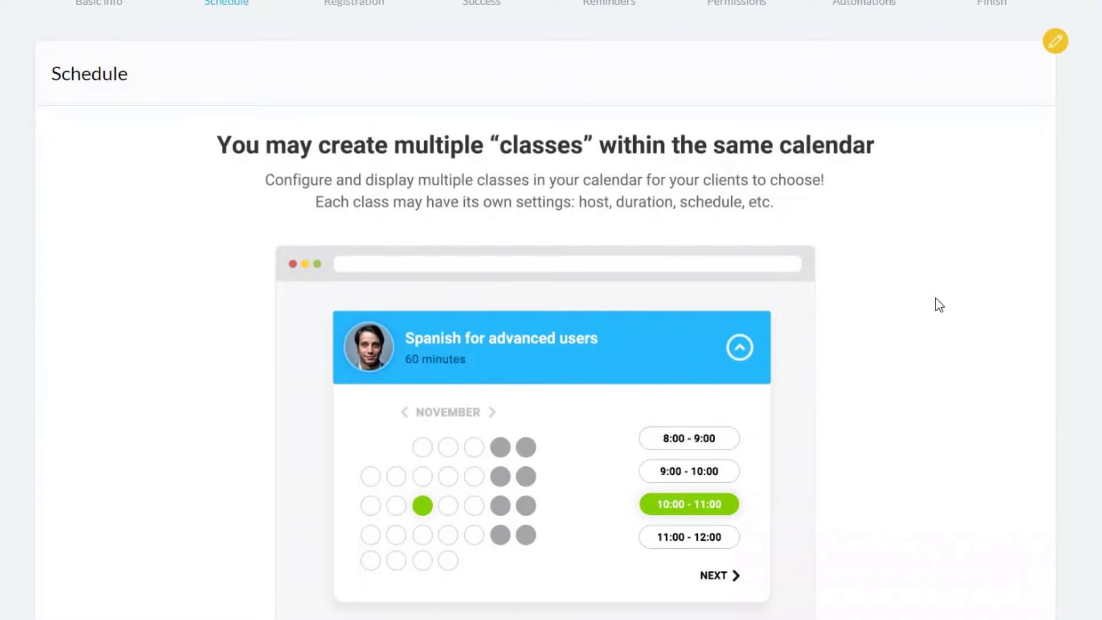
scroll(940, 305, down, 2)
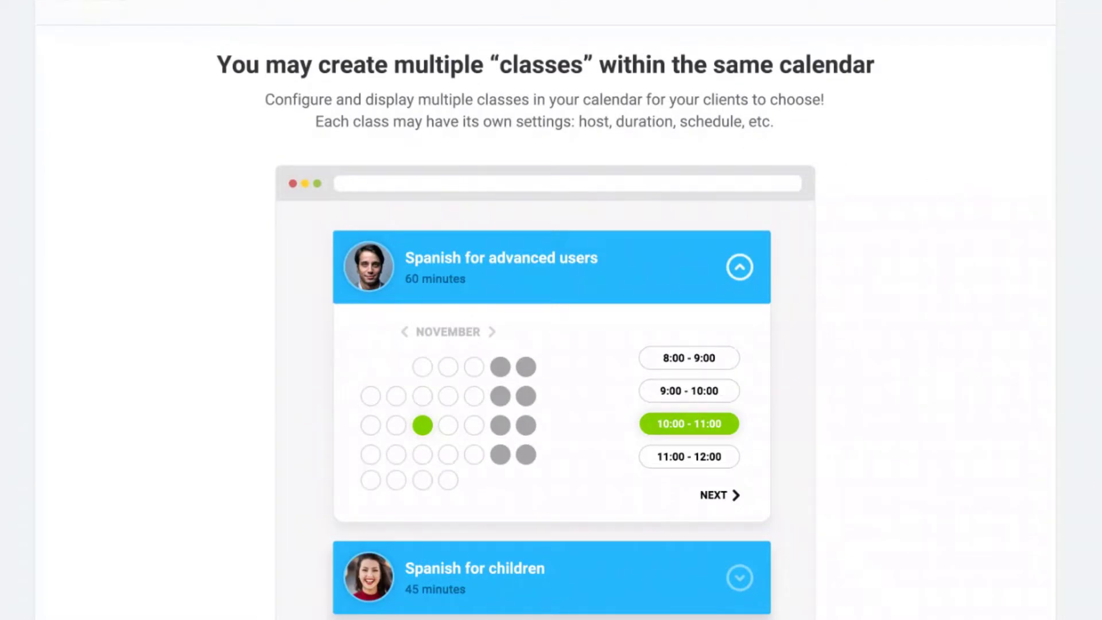
scroll(552, 310, down, 6)
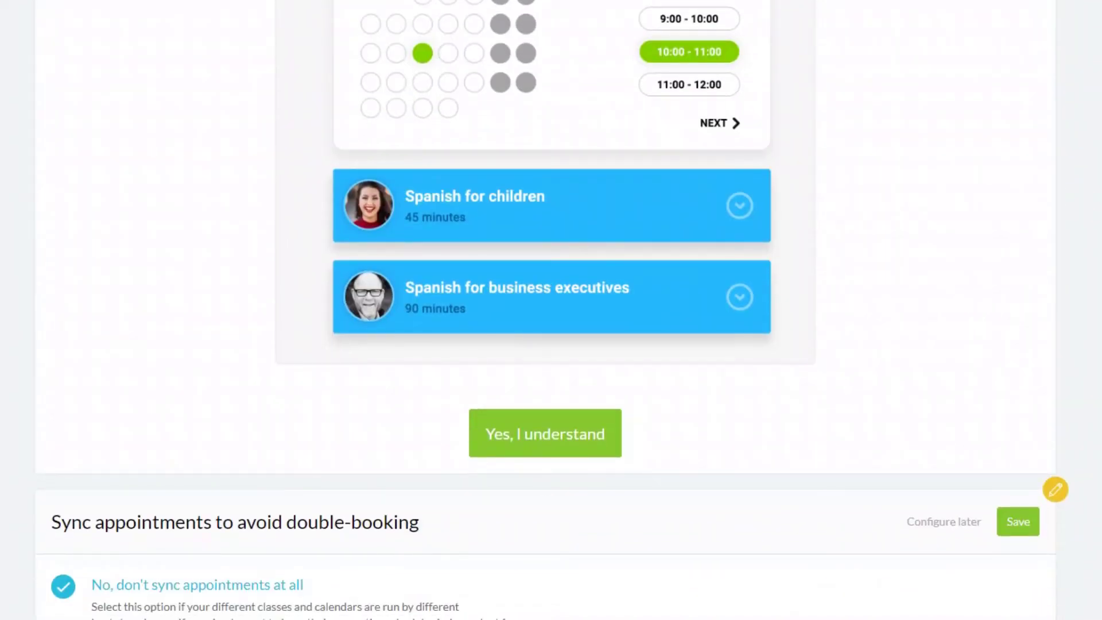
click(565, 449)
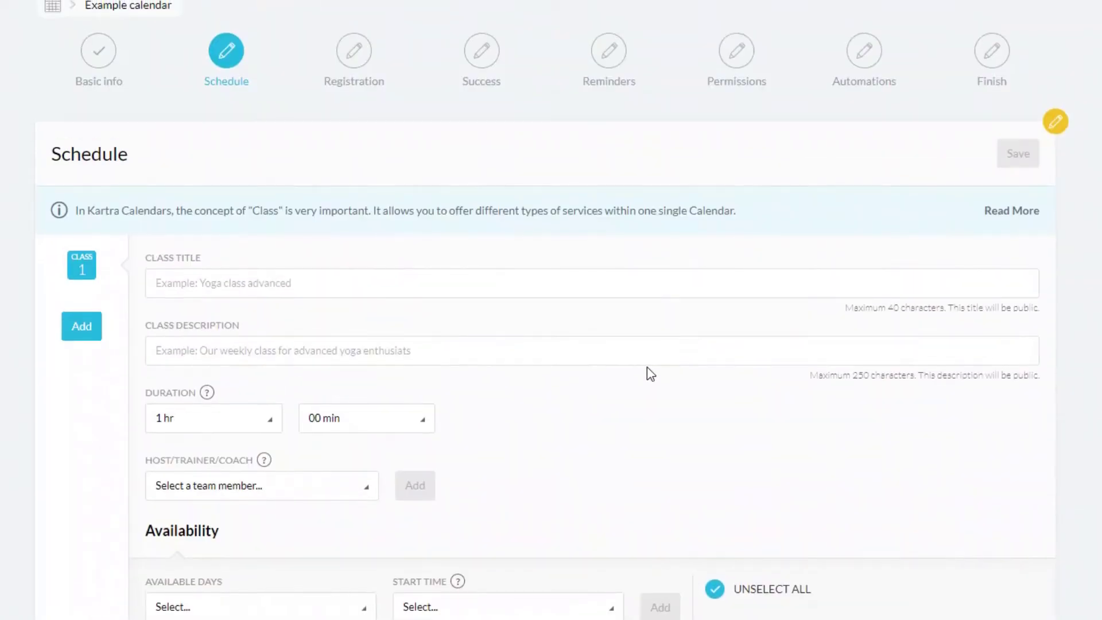
Title the first class "Discovery Call" and describe it as "Let's plan your business strategy"
scroll(702, 359, down, 3)
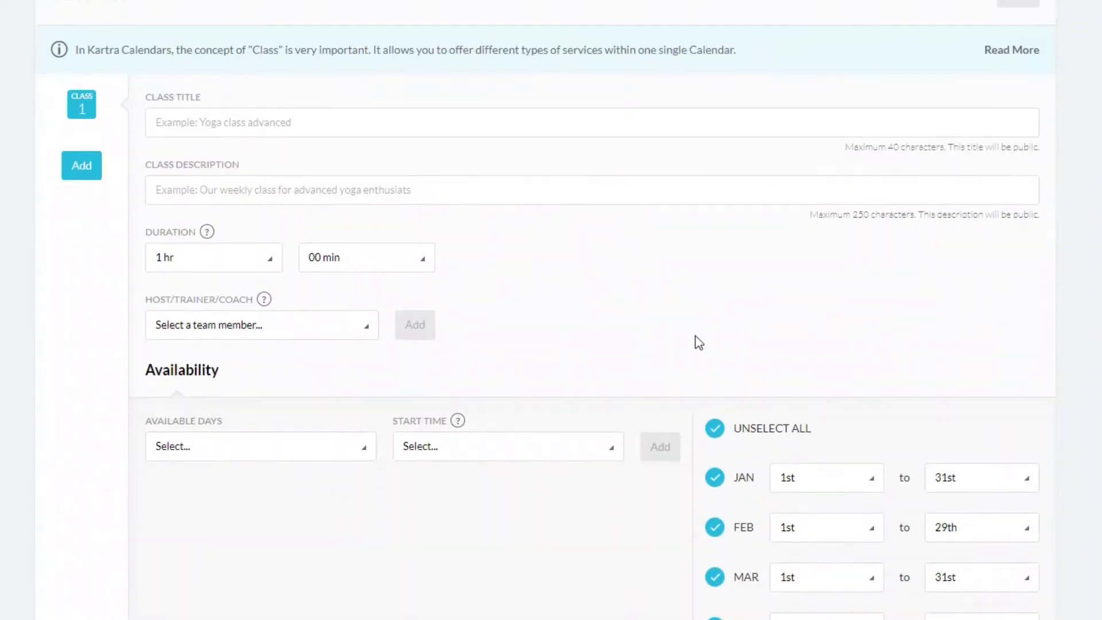
click(216, 124)
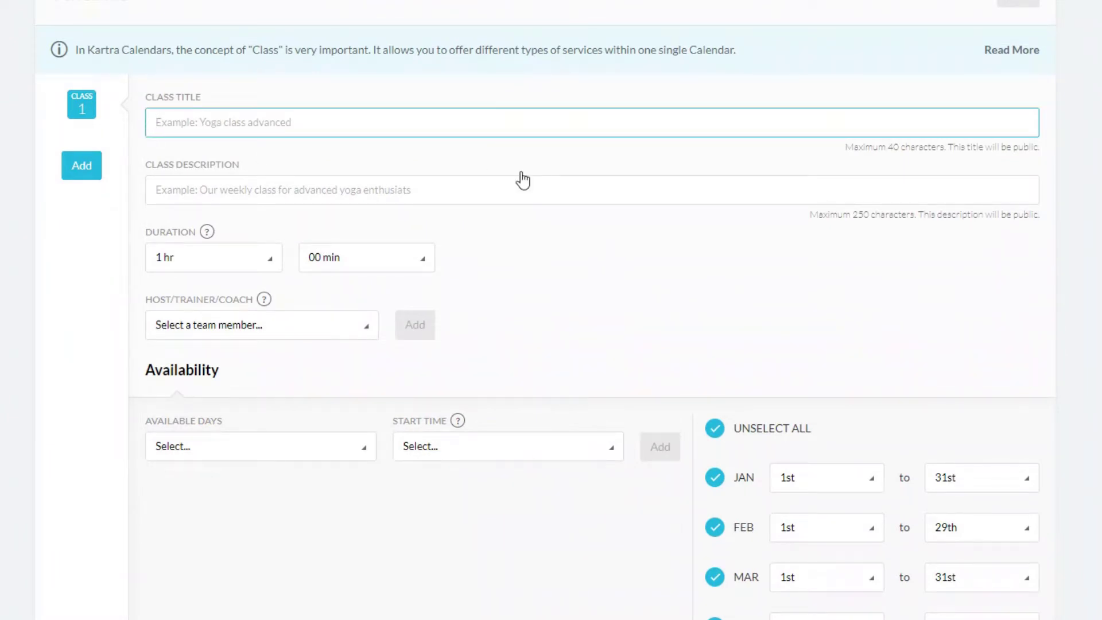
text(Discovery Call)
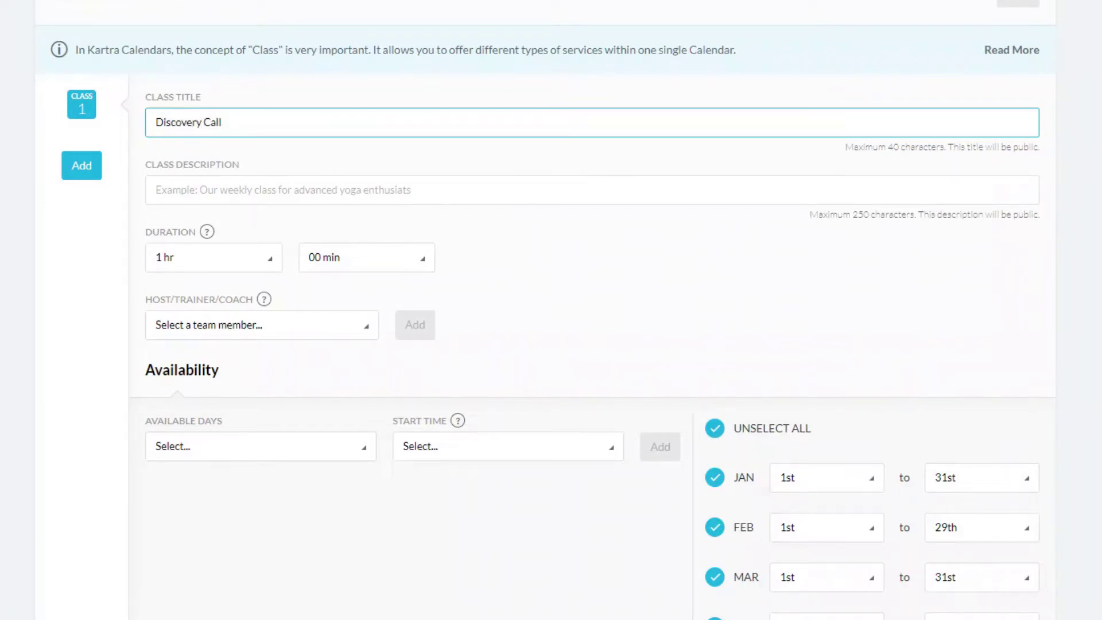
click(260, 204)
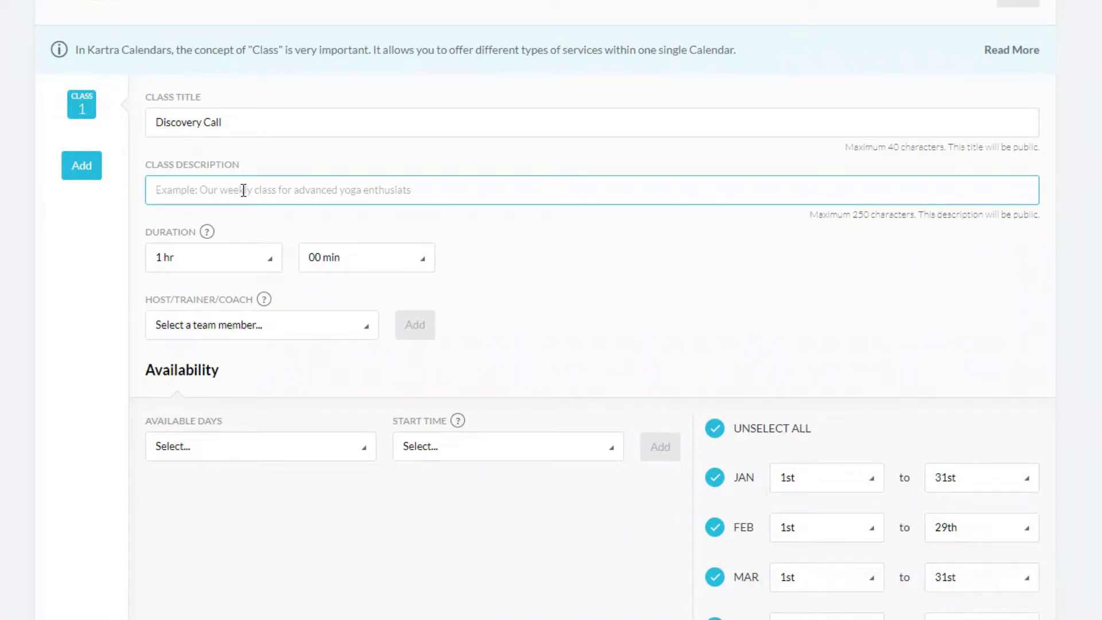
text(Le)
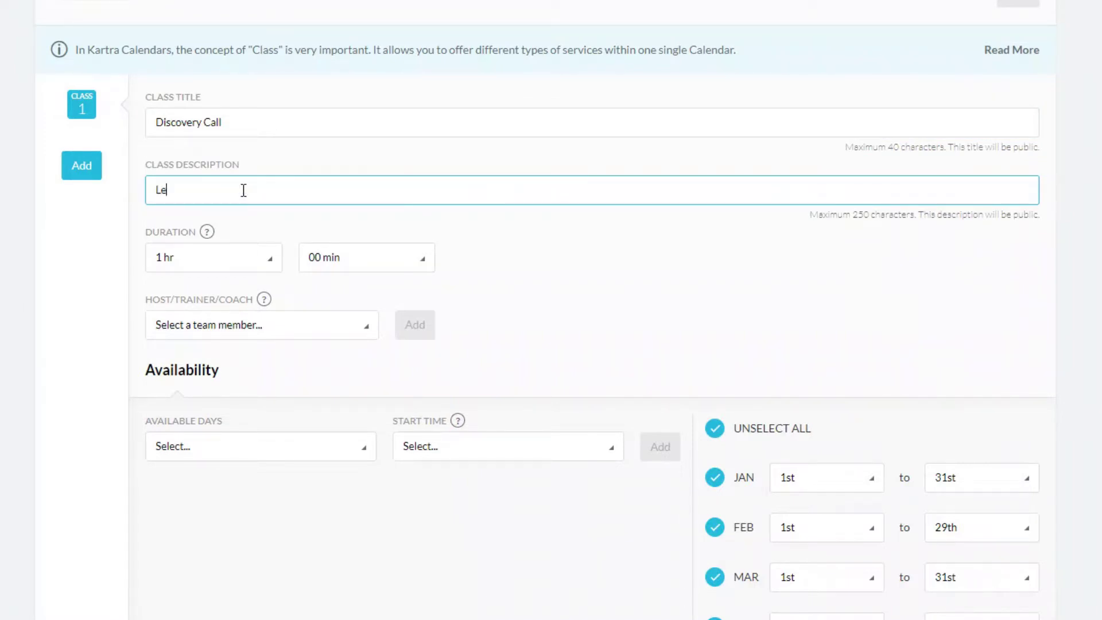
text(t's plan your business strategy)
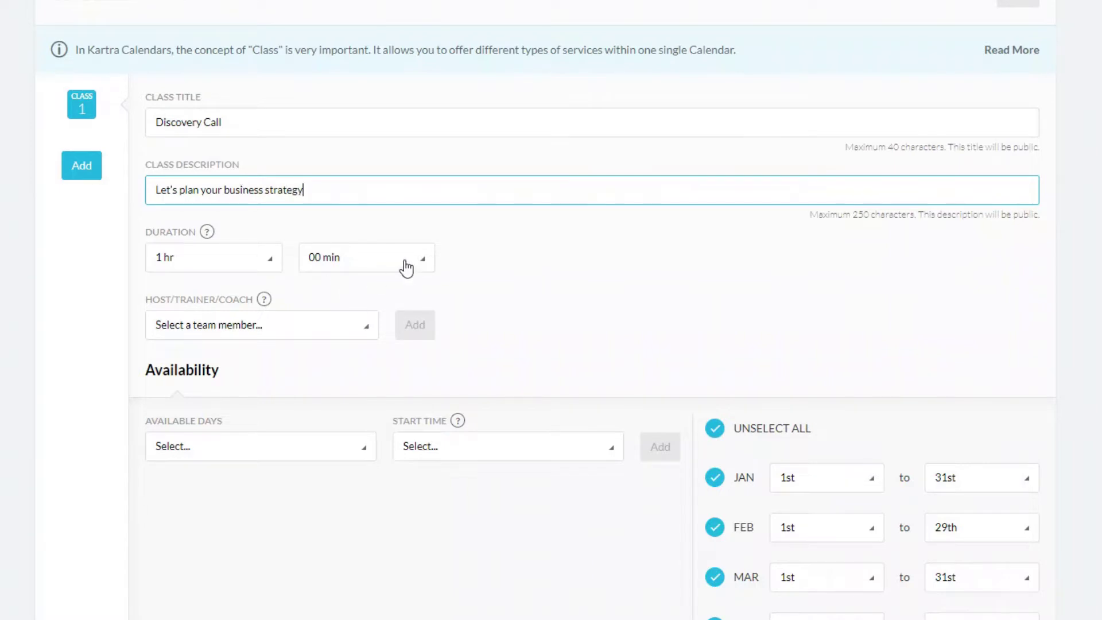
Set the class duration to 0 hr 20 min
scroll(474, 186, down, 3)
scroll(482, 190, up, 3)
click(270, 263)
click(255, 294)
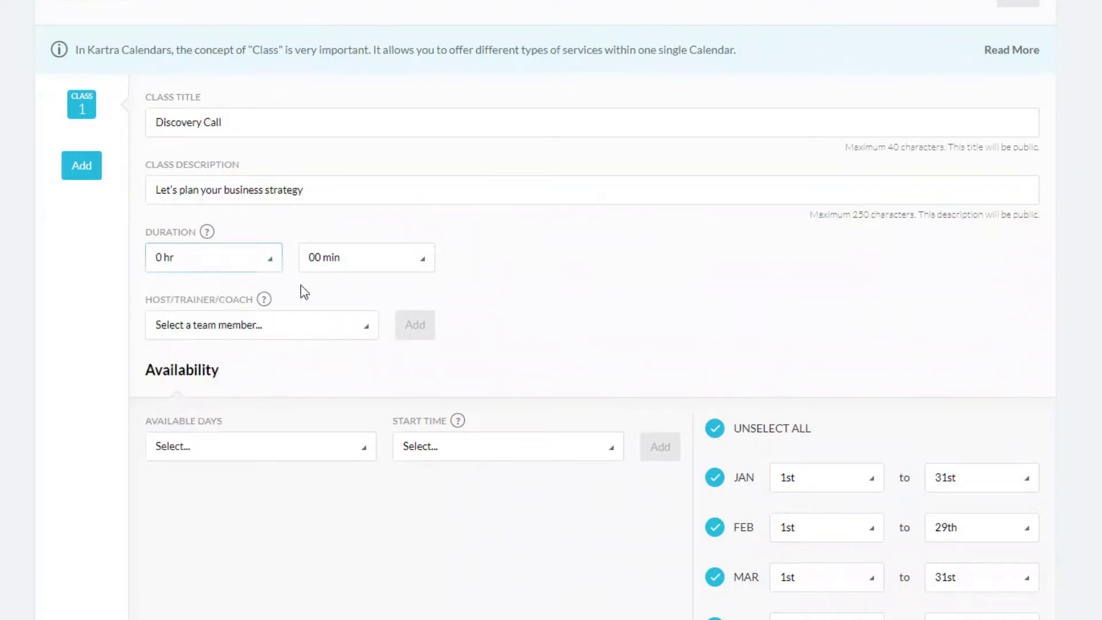
click(422, 264)
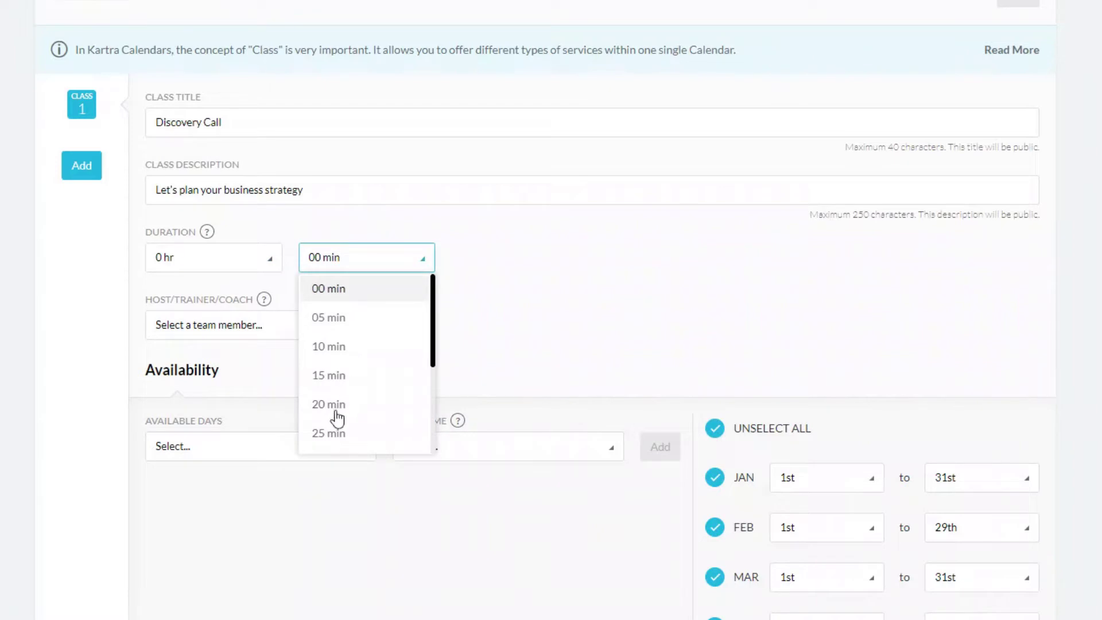
click(336, 409)
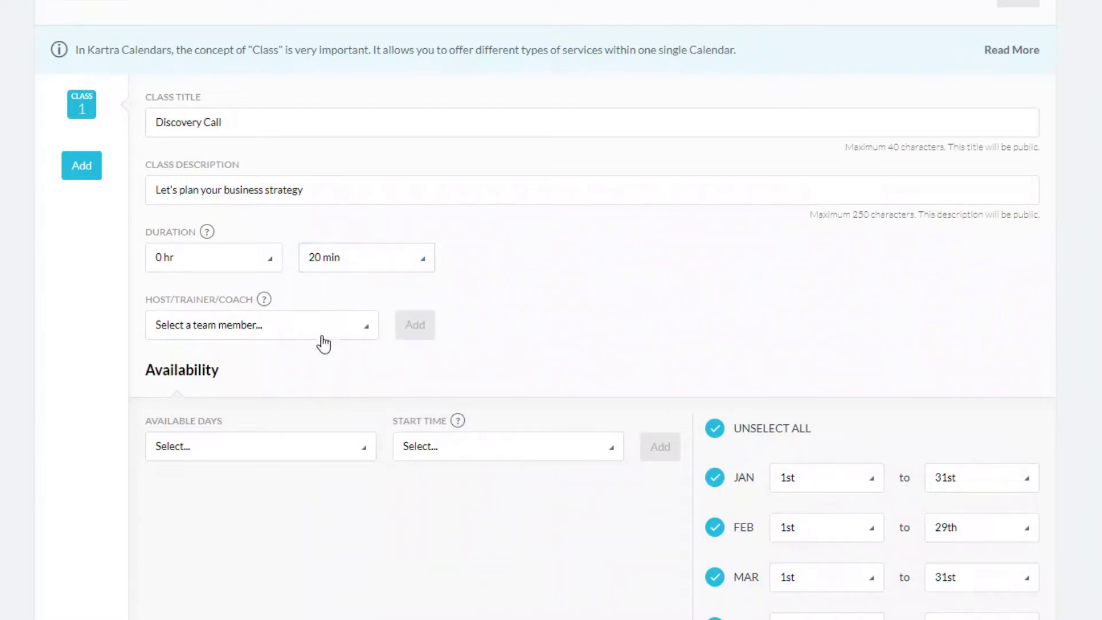
Add the account owner from the team members as the host of the class
click(362, 336)
click(230, 389)
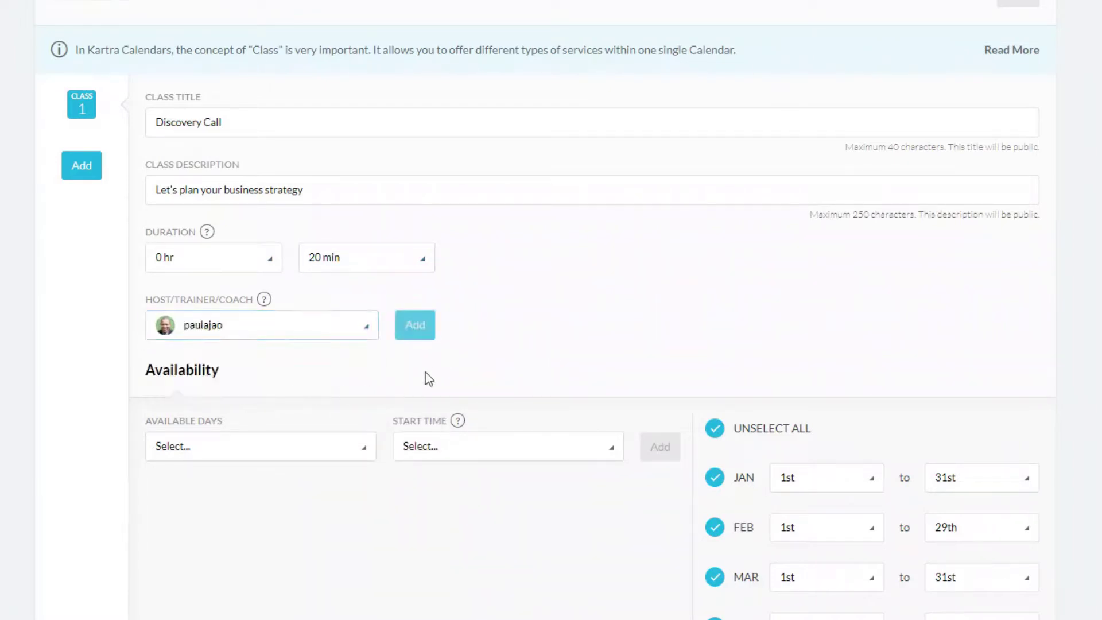
click(414, 327)
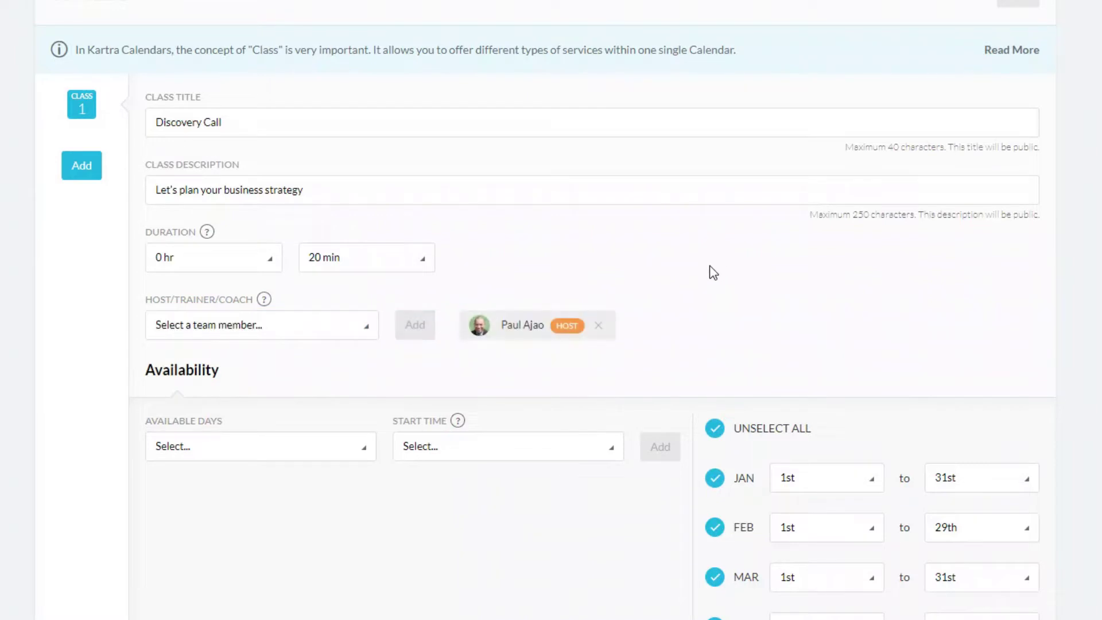
Select Tuesday, Wednesday and Thursday as the available days for the Discovery Call class
scroll(710, 272, down, 3)
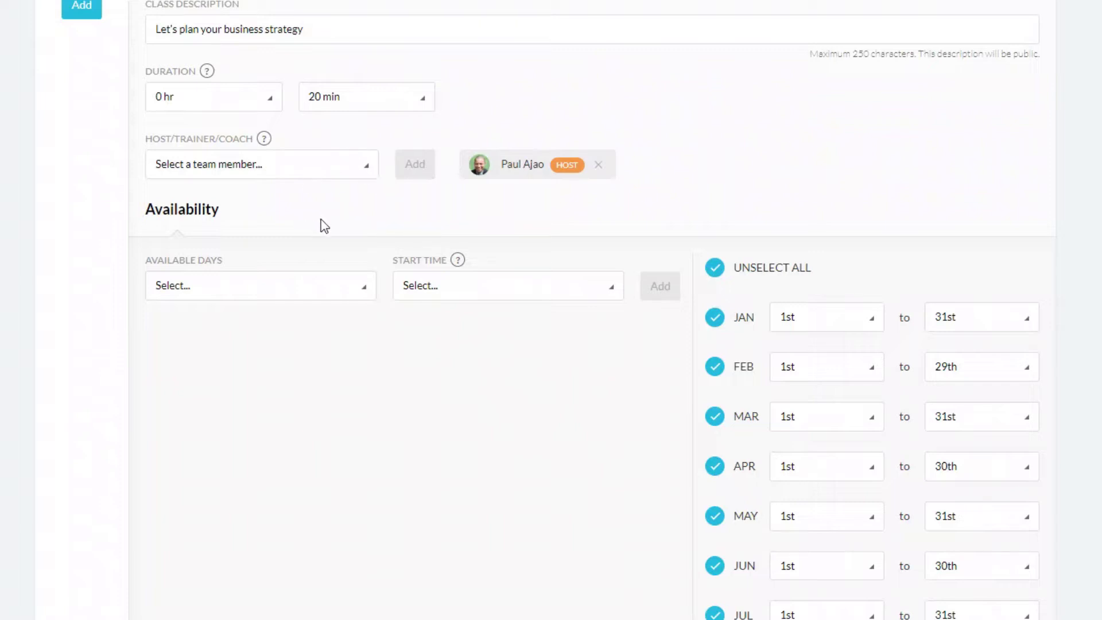
scroll(339, 344, down, 2)
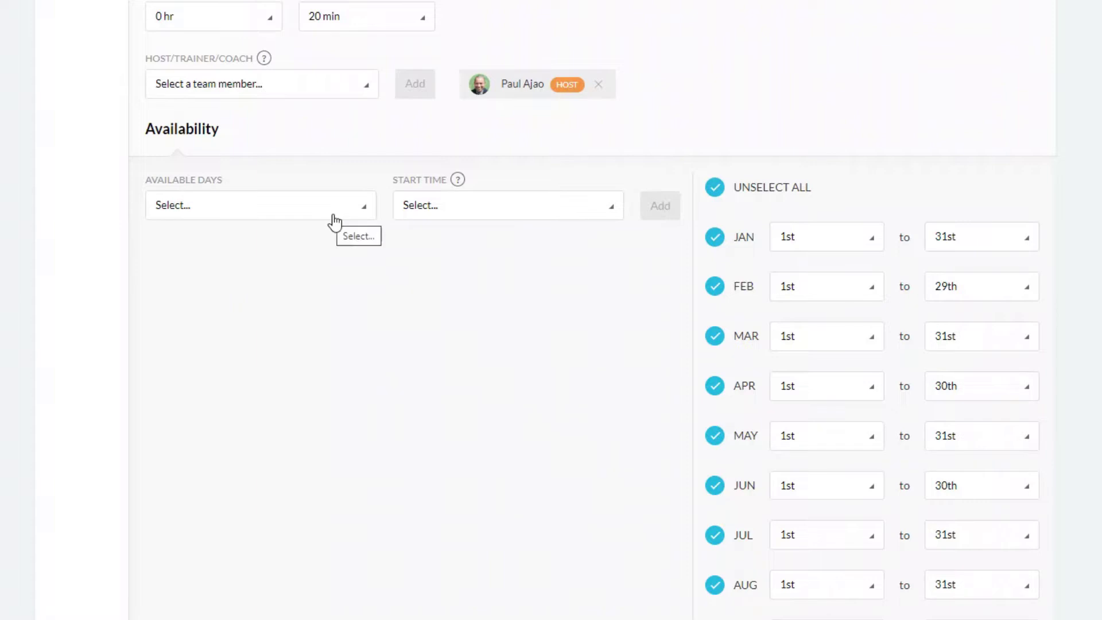
click(364, 212)
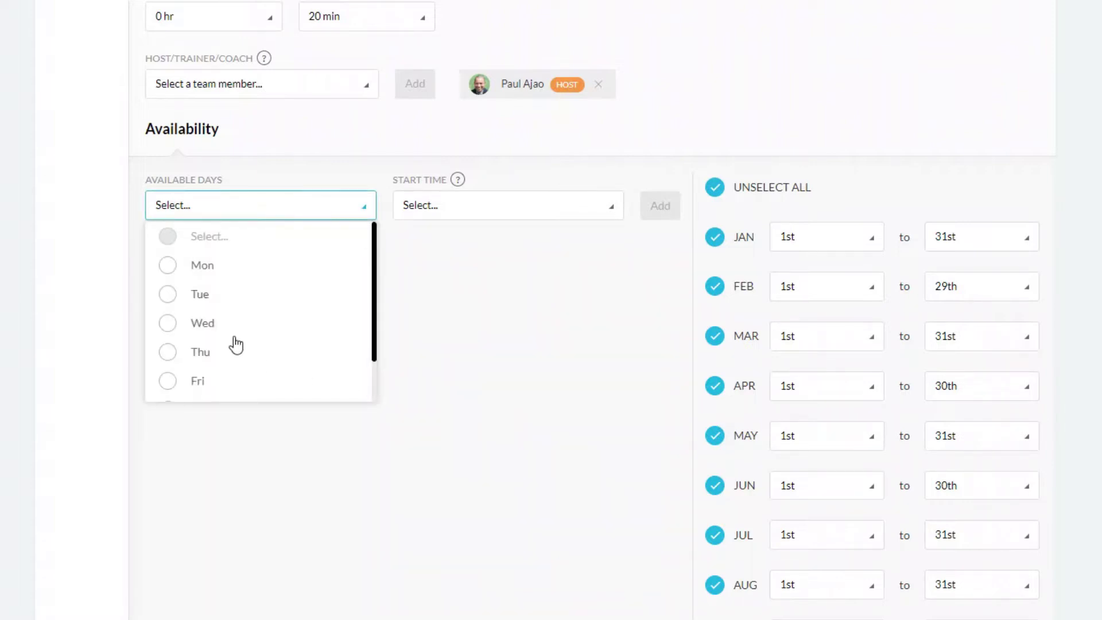
click(167, 296)
click(167, 325)
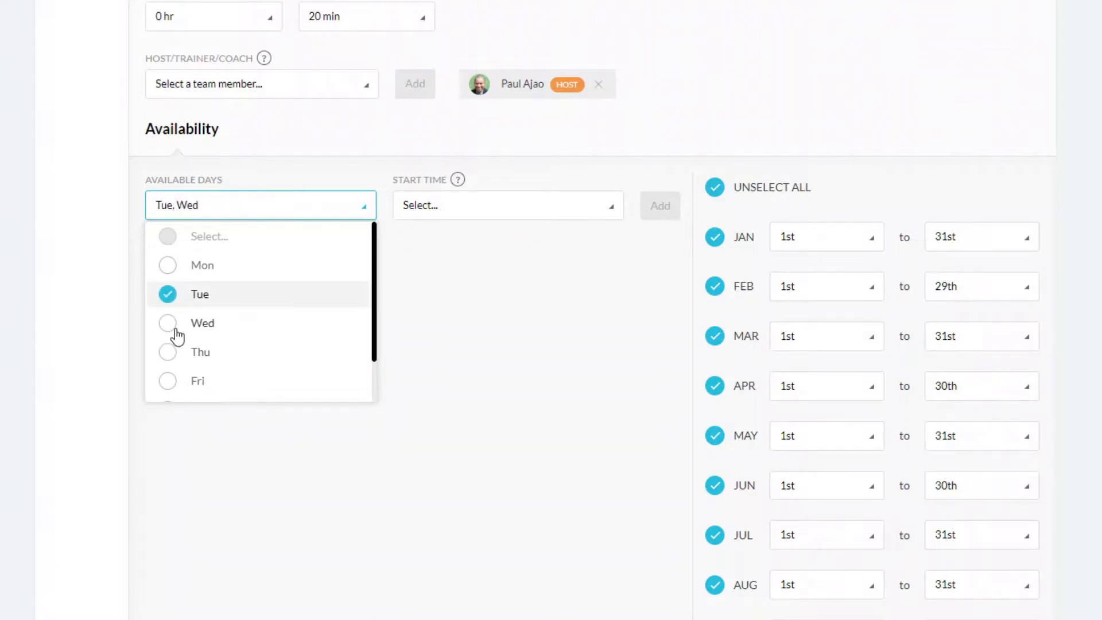
click(485, 348)
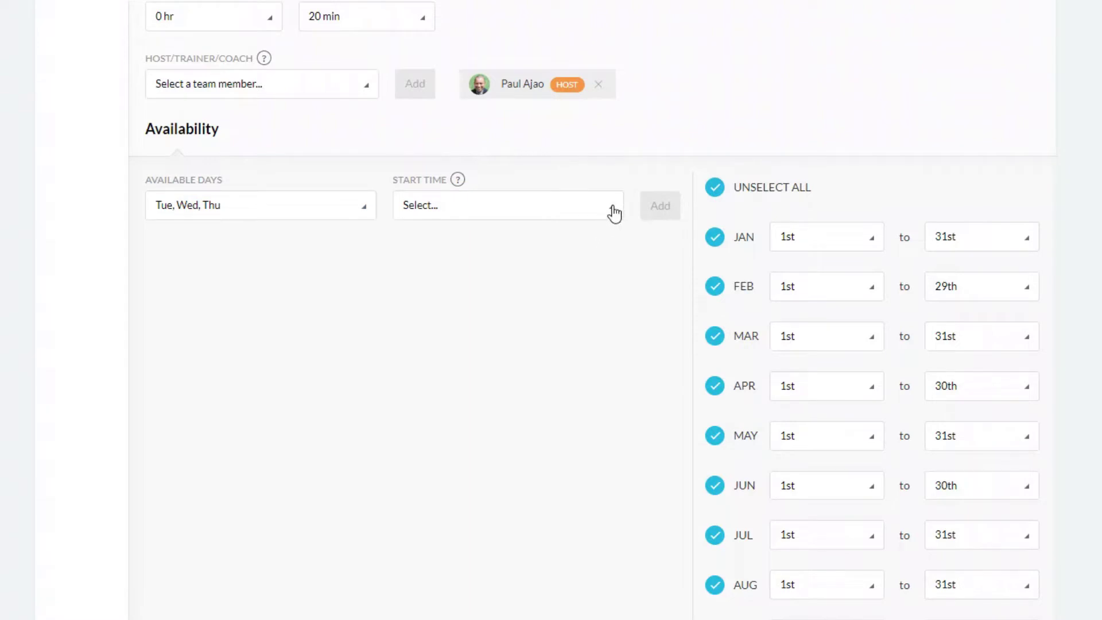
Choose 10:00 am, 11:00 am and 12:00 pm as start times and add them to the class availability
click(611, 217)
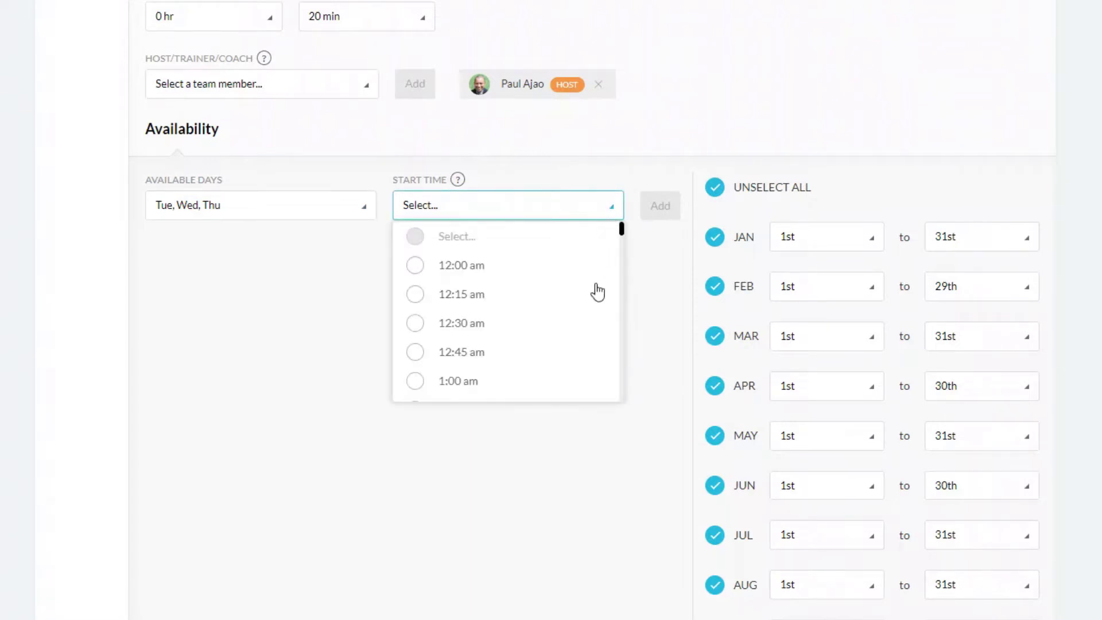
scroll(597, 312, down, 10)
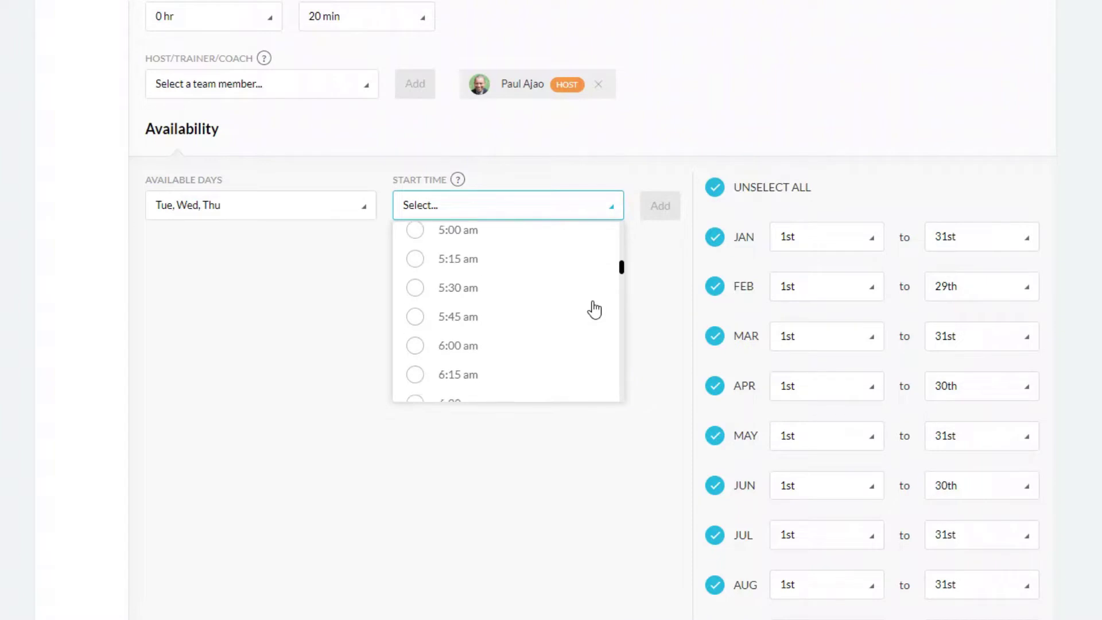
scroll(594, 310, down, 2)
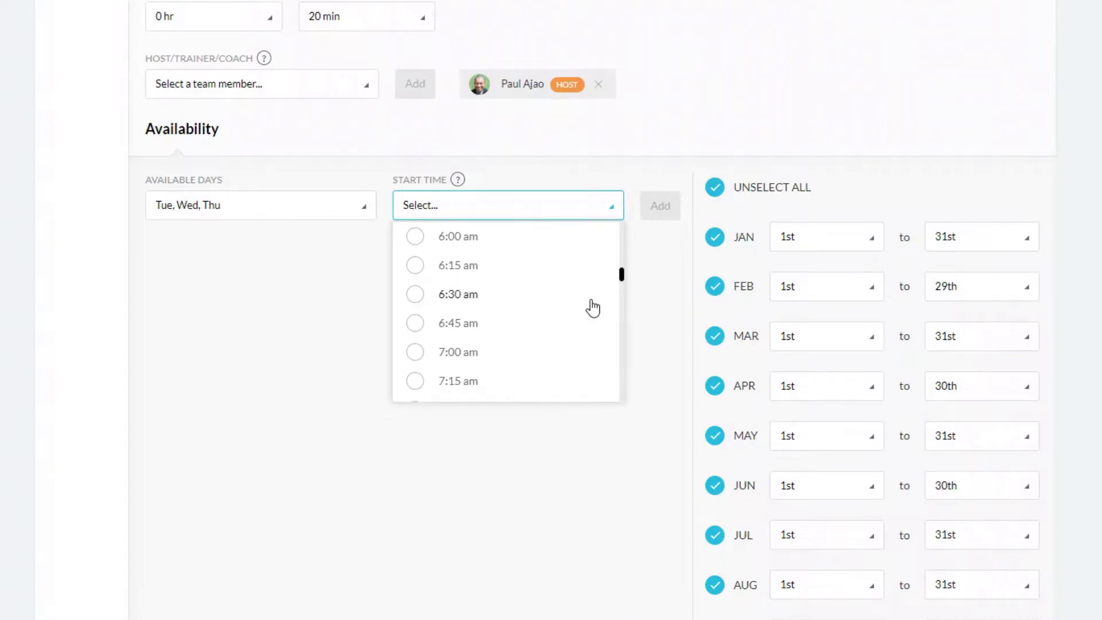
scroll(593, 308, down, 4)
scroll(594, 307, down, 2)
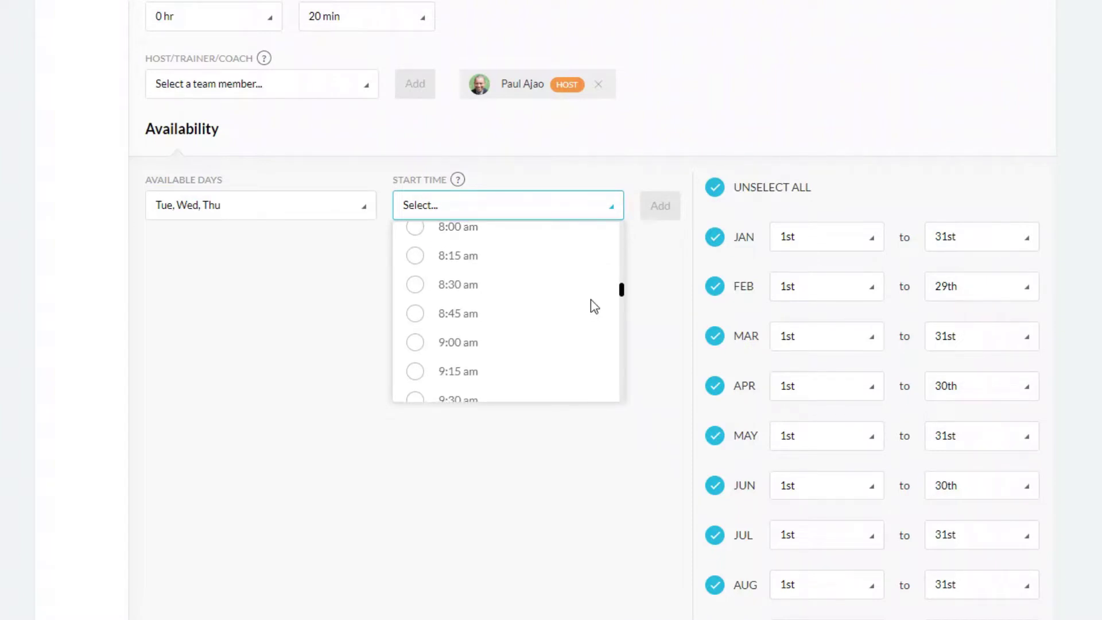
scroll(593, 304, down, 4)
click(422, 306)
scroll(580, 332, down, 3)
scroll(581, 333, up, 2)
click(414, 334)
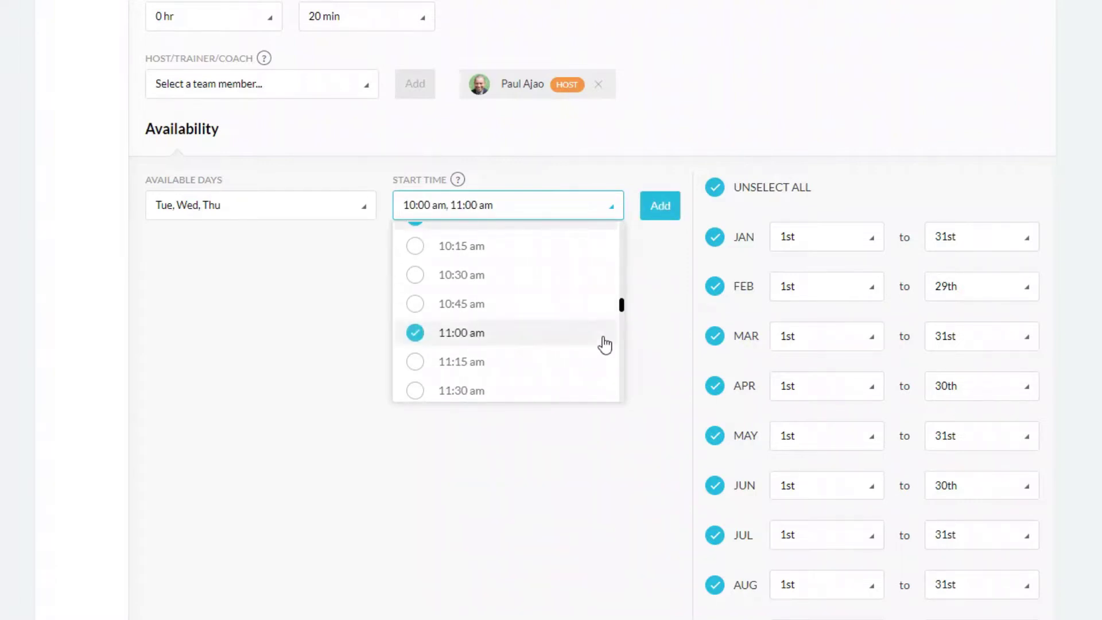
scroll(563, 321, down, 4)
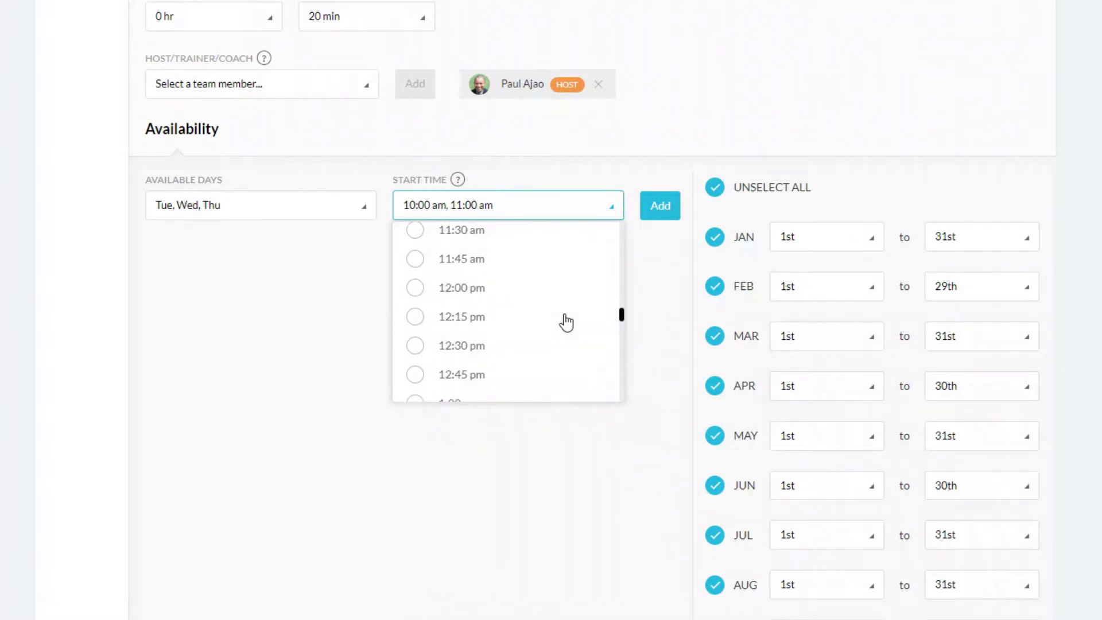
click(412, 289)
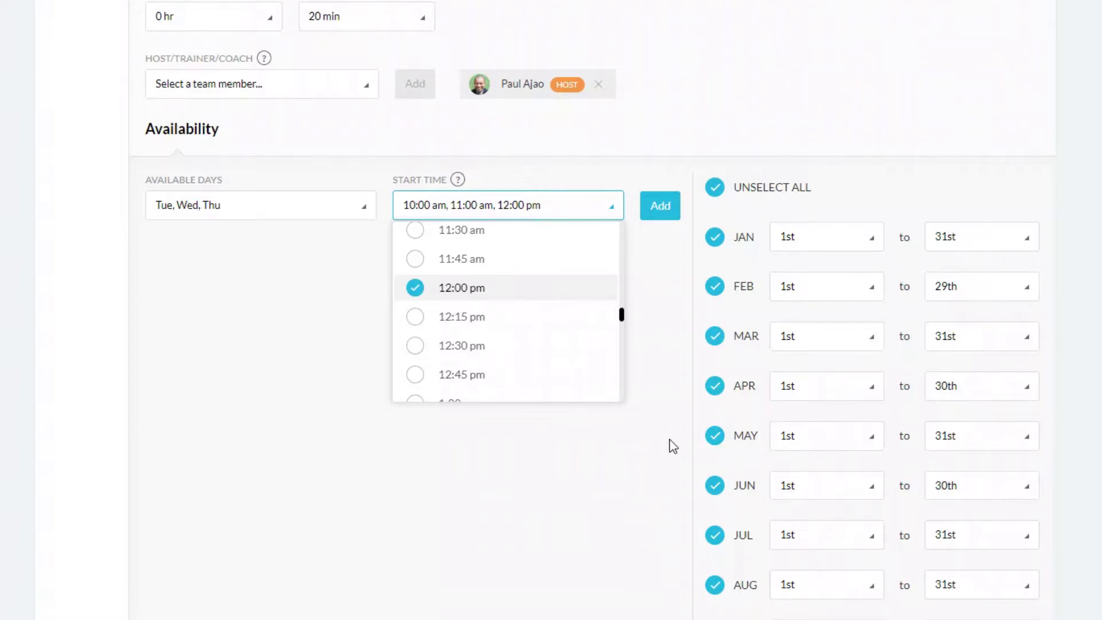
click(661, 221)
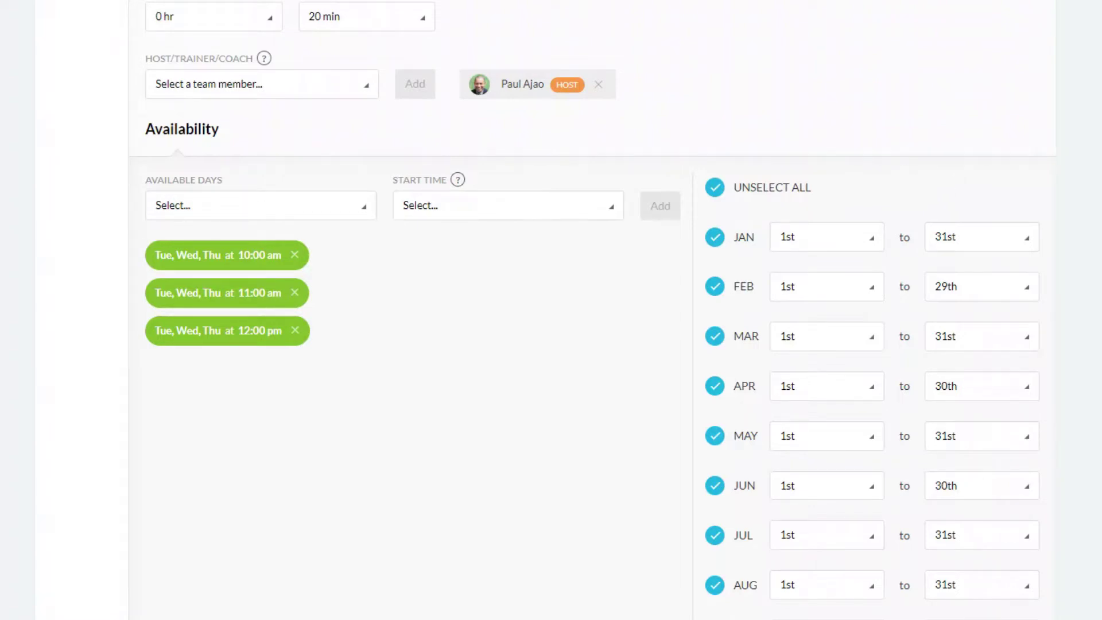
Set the class's minimum booking notice to "Don't allow same-day booking"
scroll(1077, 308, down, 2)
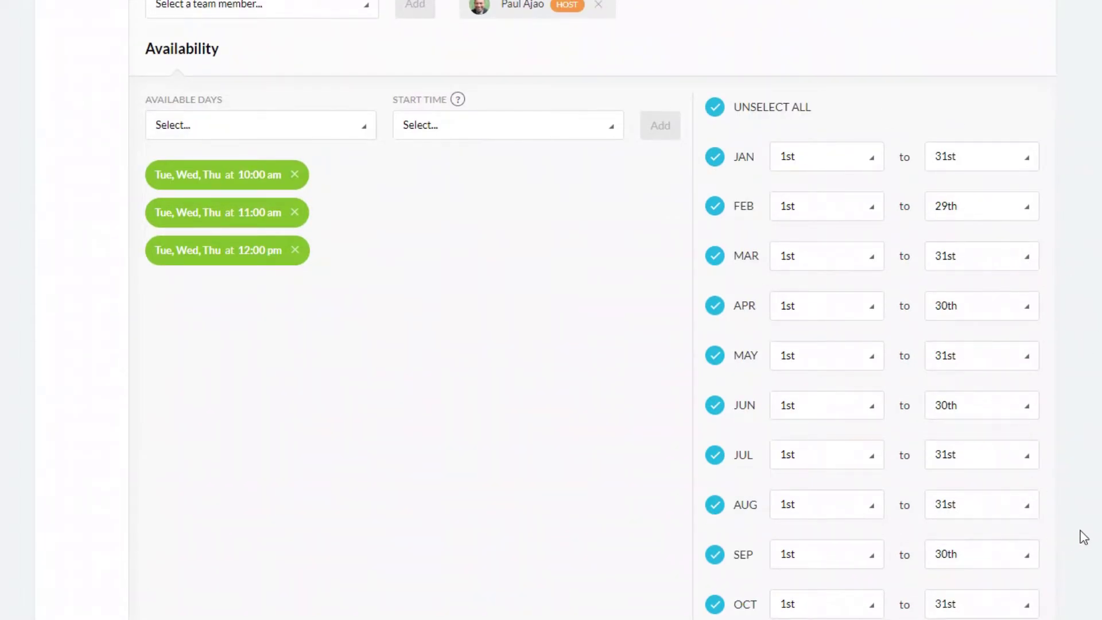
scroll(1078, 534, down, 5)
scroll(1079, 534, down, 3)
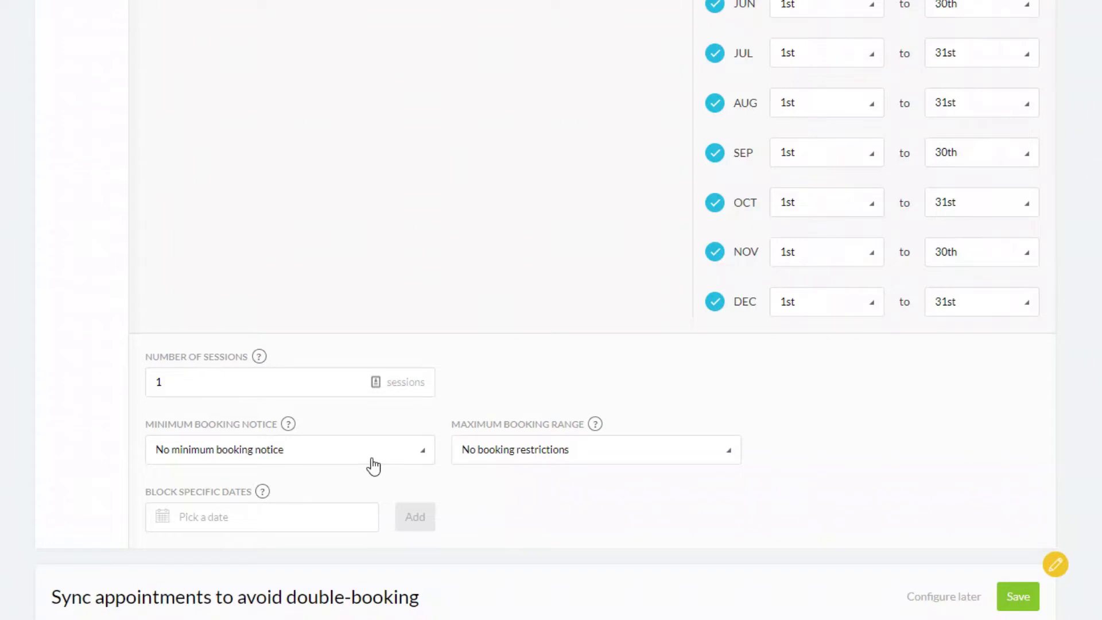
scroll(369, 467, down, 2)
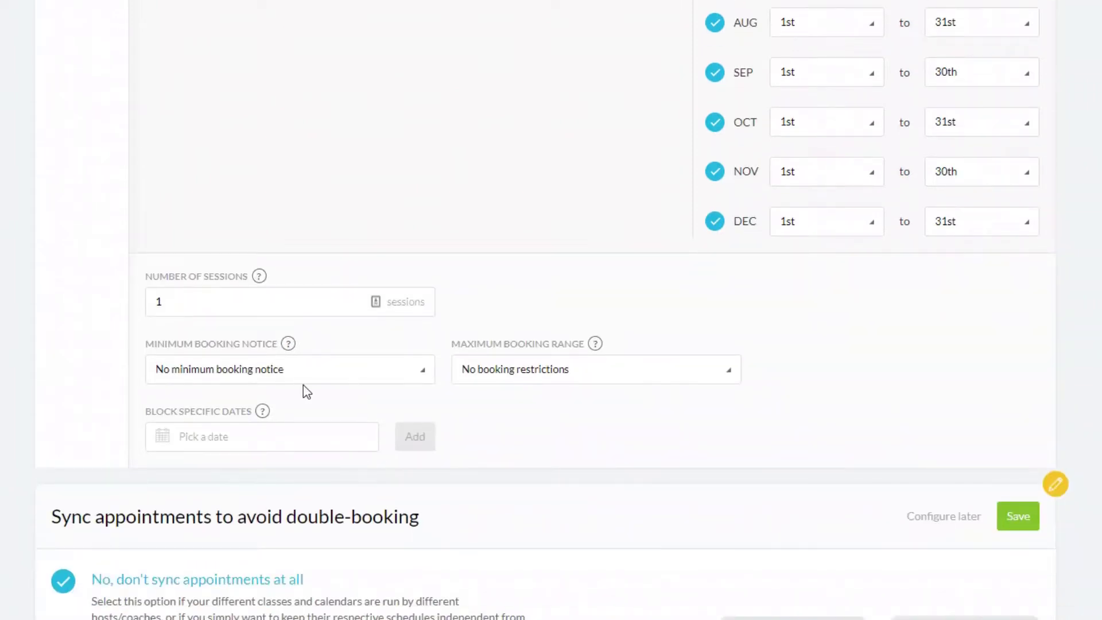
click(413, 382)
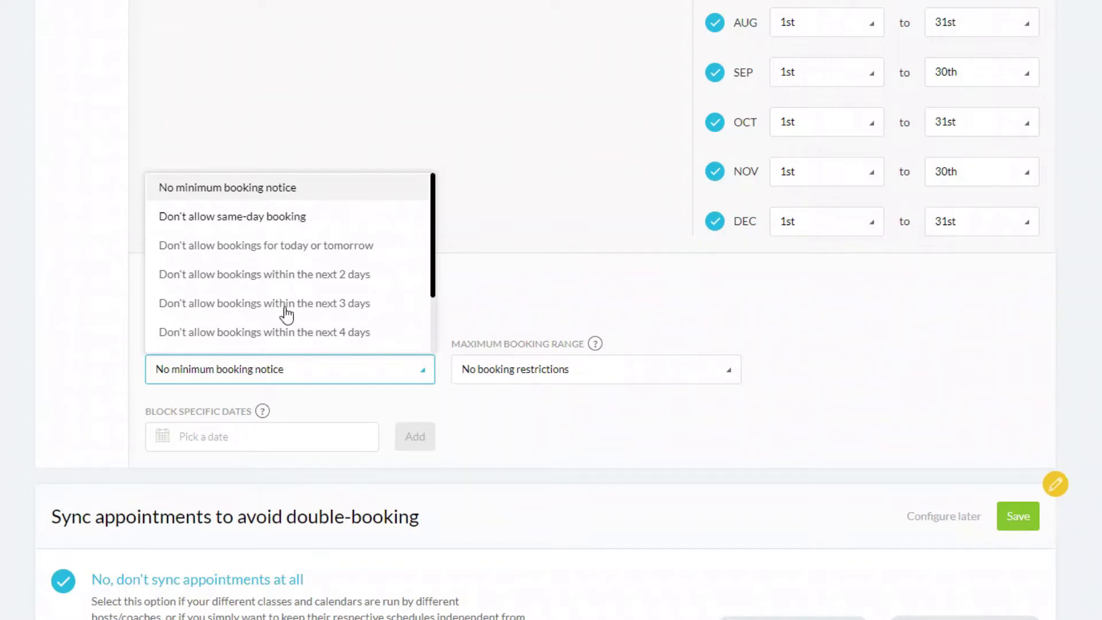
click(299, 224)
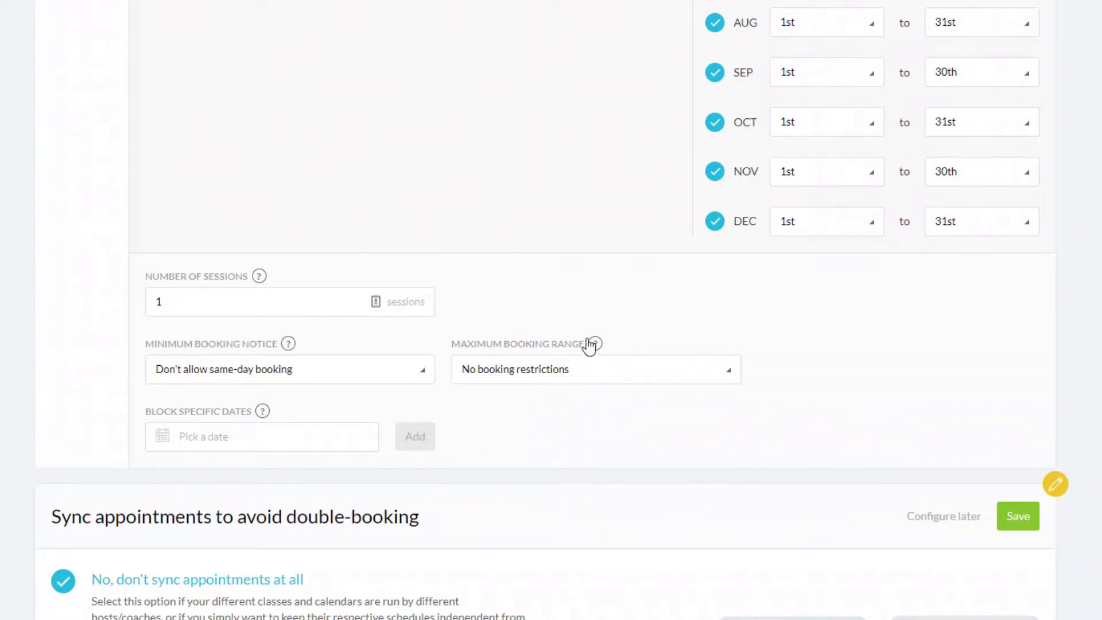
Set the maximum booking range to "Only bookings within the next 14 days"
click(619, 371)
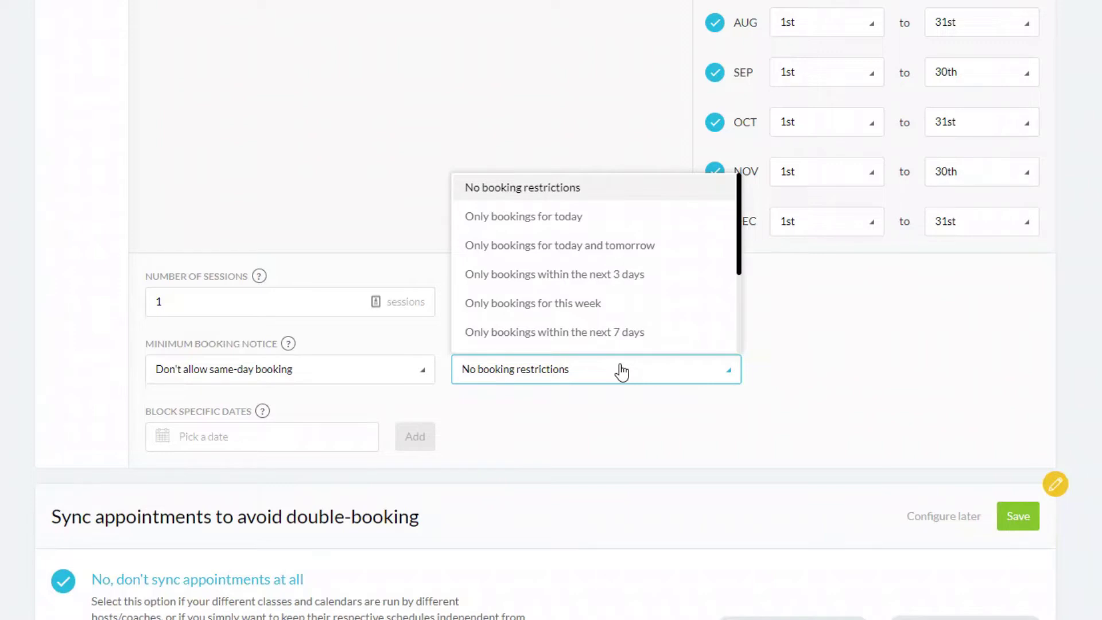
drag(739, 263, 738, 357)
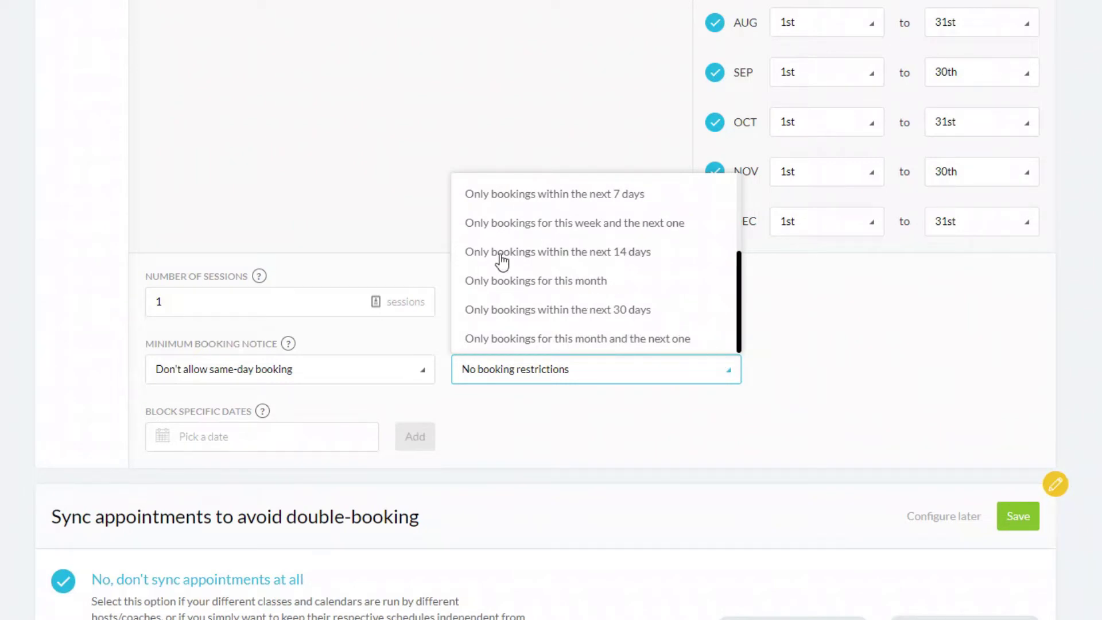
click(607, 260)
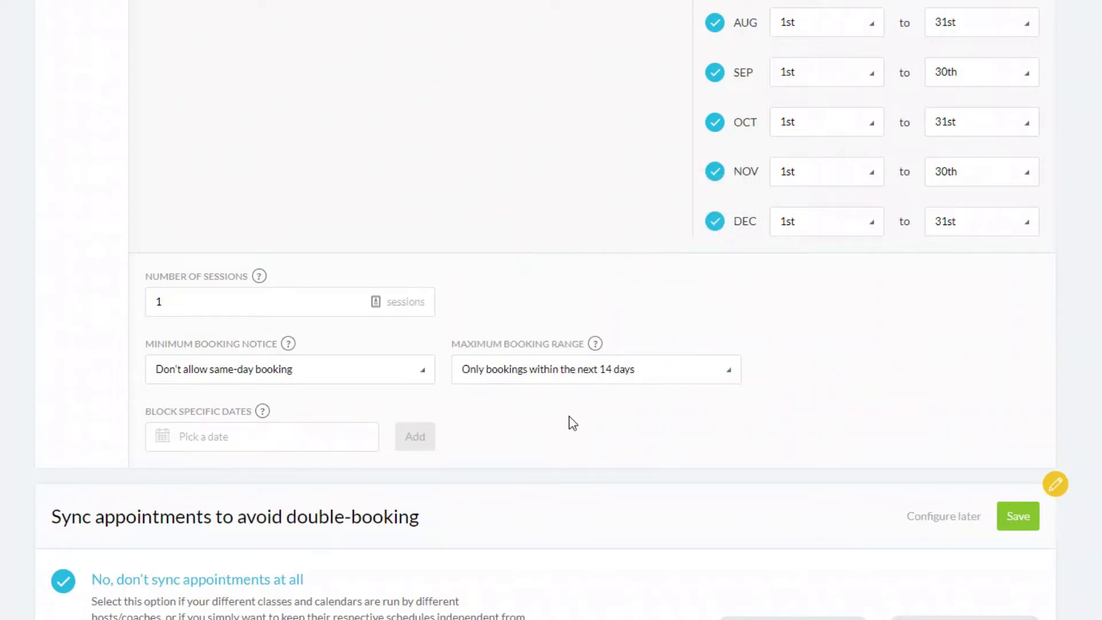
Block Thursday, 25 August 2022 as an unavailable date for the class
scroll(570, 423, down, 2)
scroll(570, 423, down, 1)
click(266, 278)
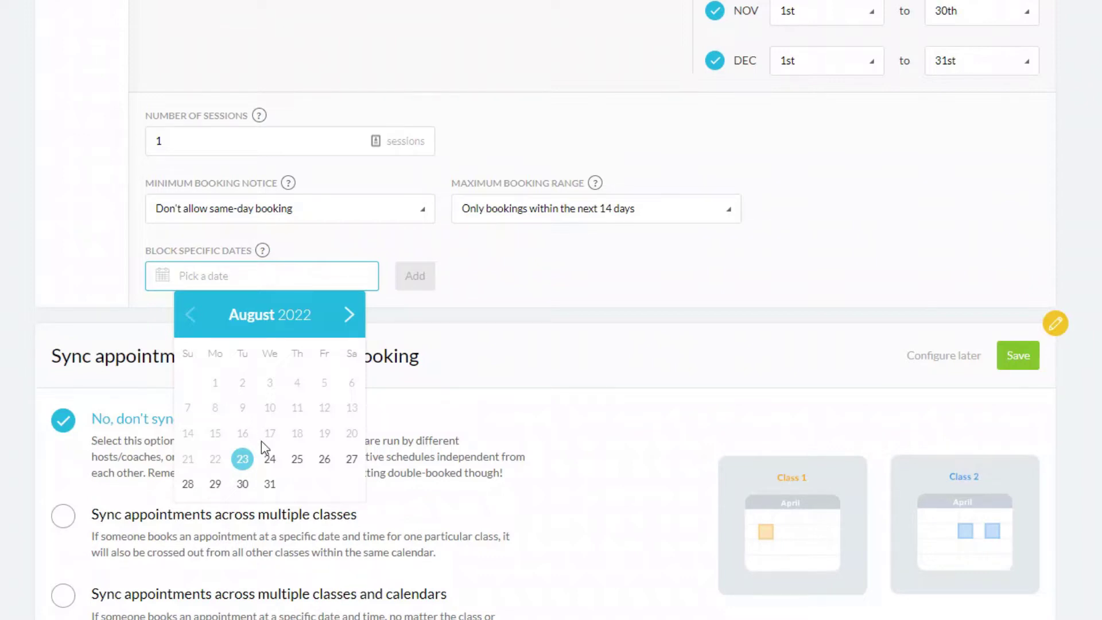
click(298, 460)
click(419, 281)
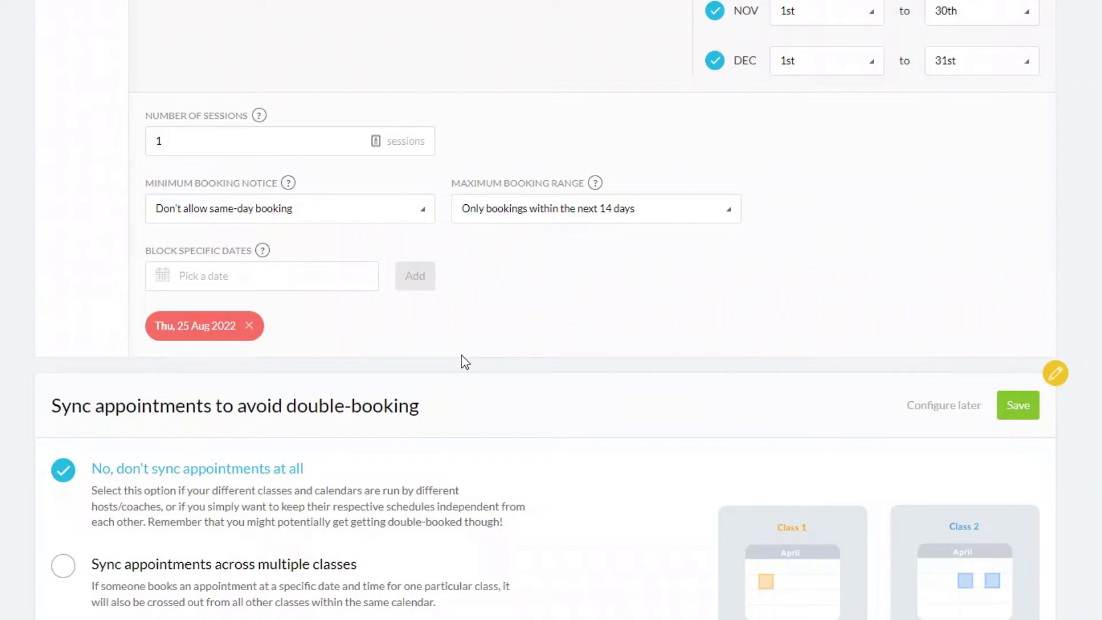
Save the schedule with appointments synced across multiple classes and calendars, and continue to the Registration stage
scroll(468, 379, down, 4)
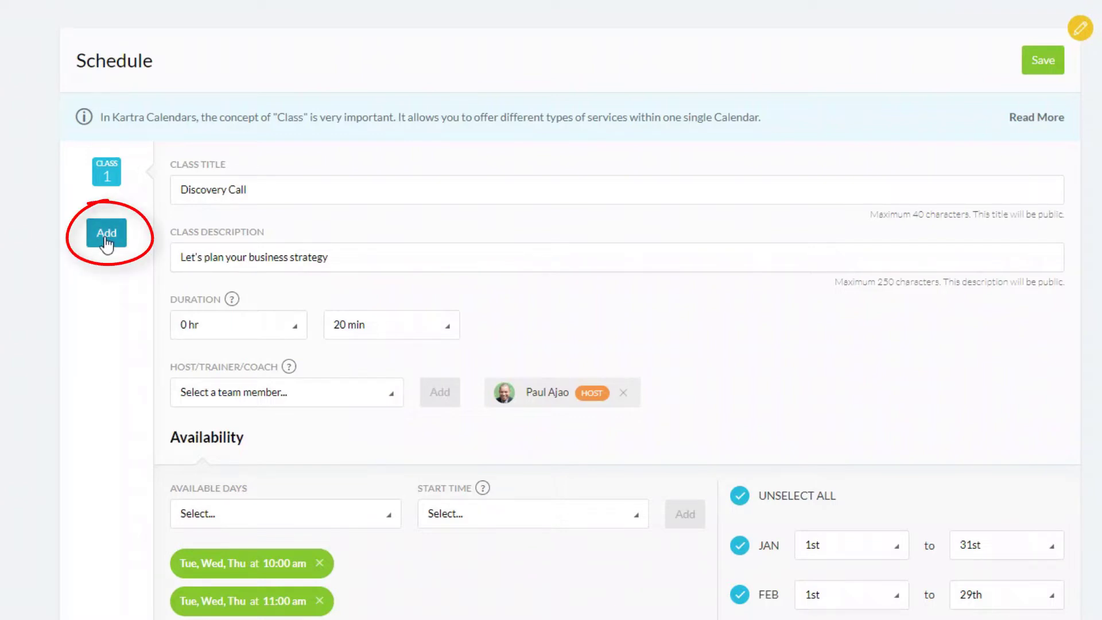
click(106, 238)
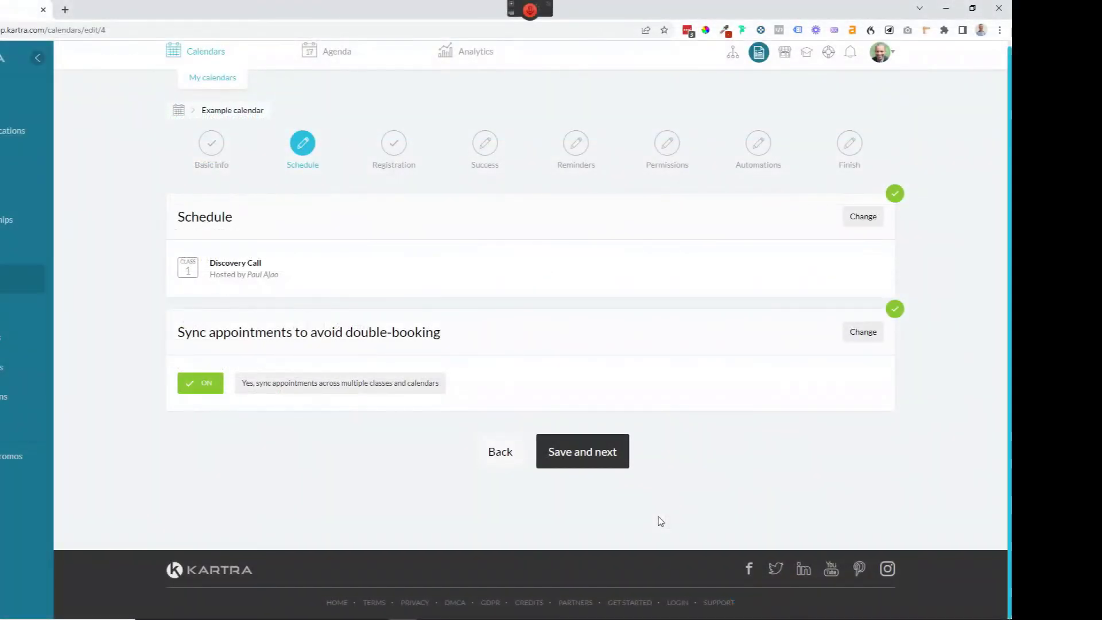
click(583, 452)
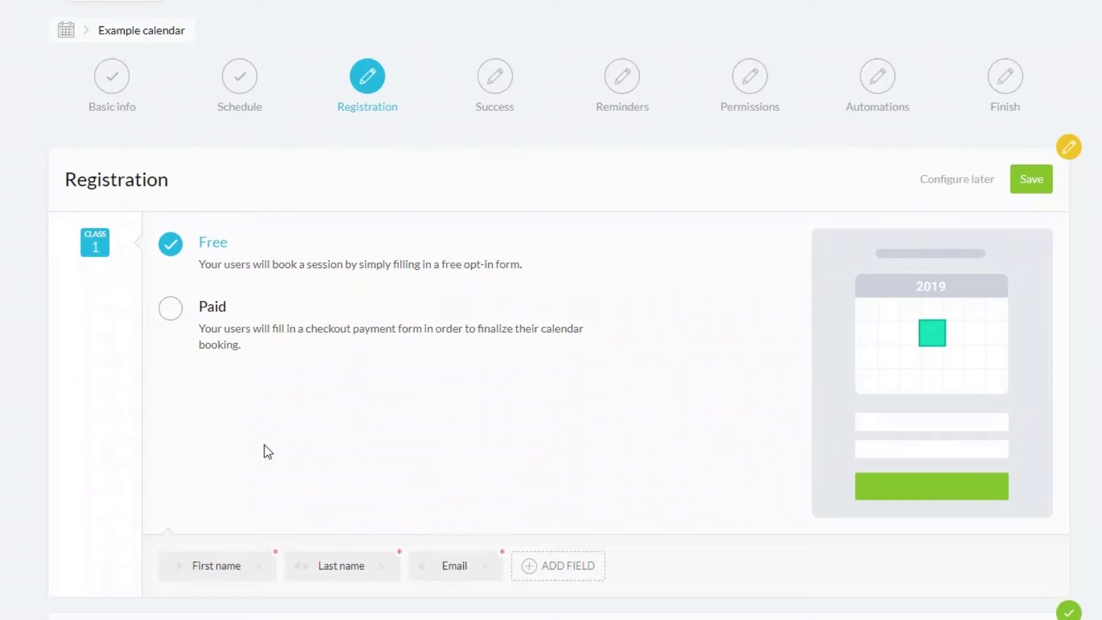
Look through the existing fields available for the registration form and leave without adding one
scroll(266, 450, down, 3)
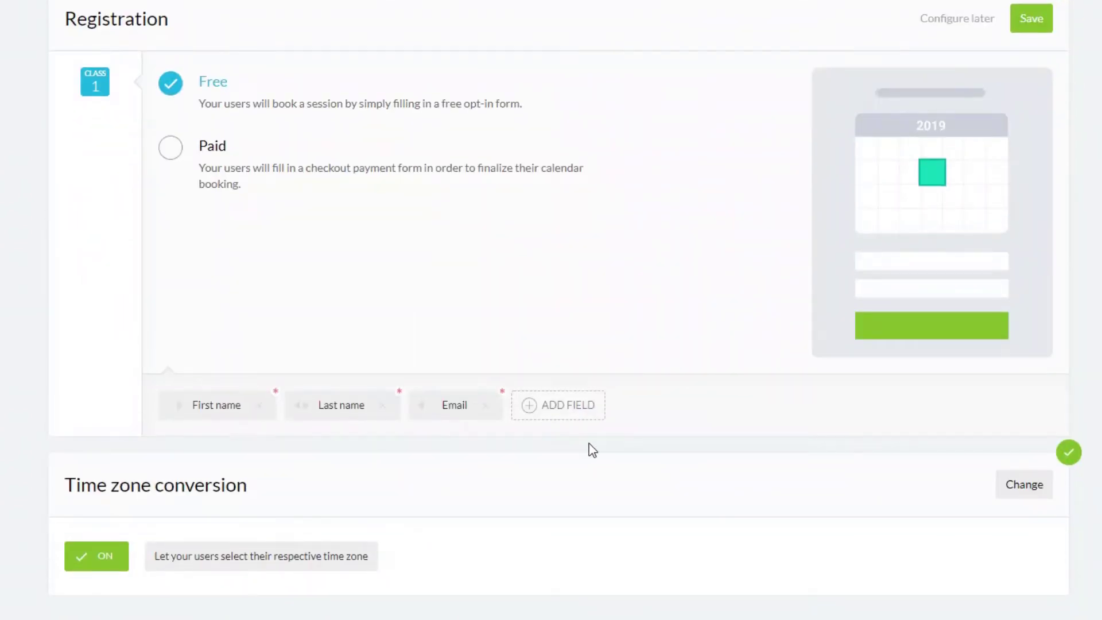
click(575, 414)
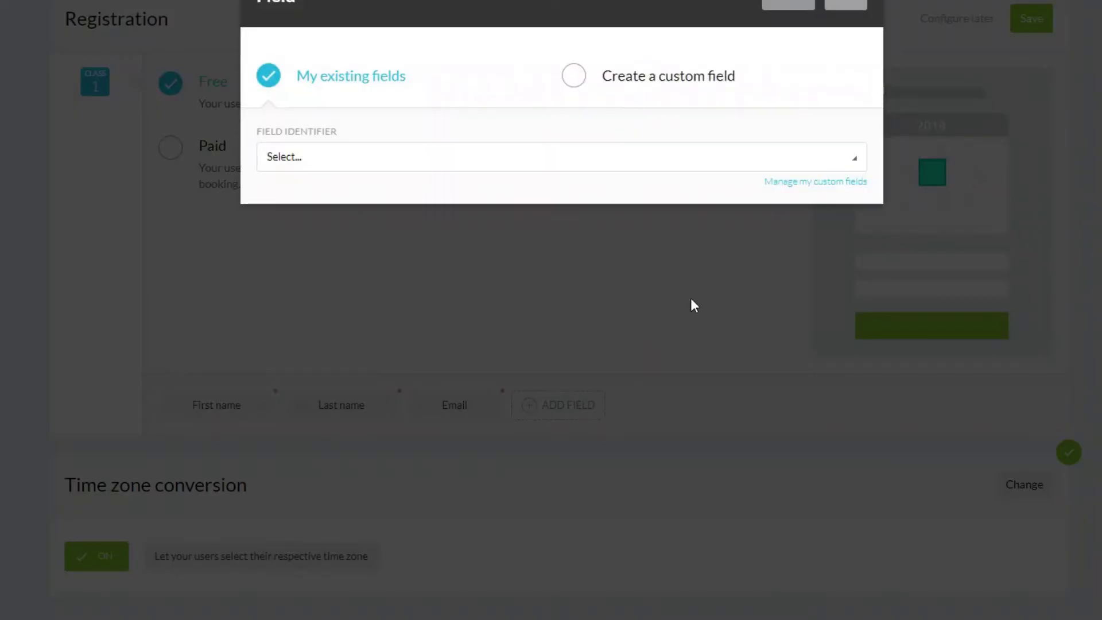
click(795, 163)
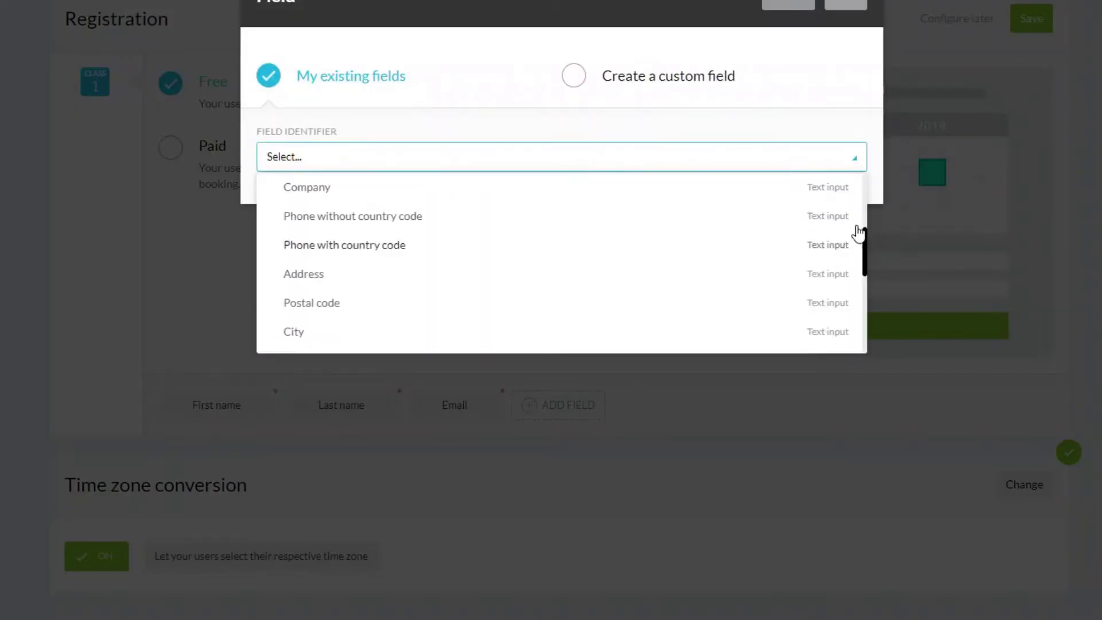
mouse_move(866, 229)
mouse_down()
mouse_move(871, 270)
mouse_move(865, 224)
mouse_up()
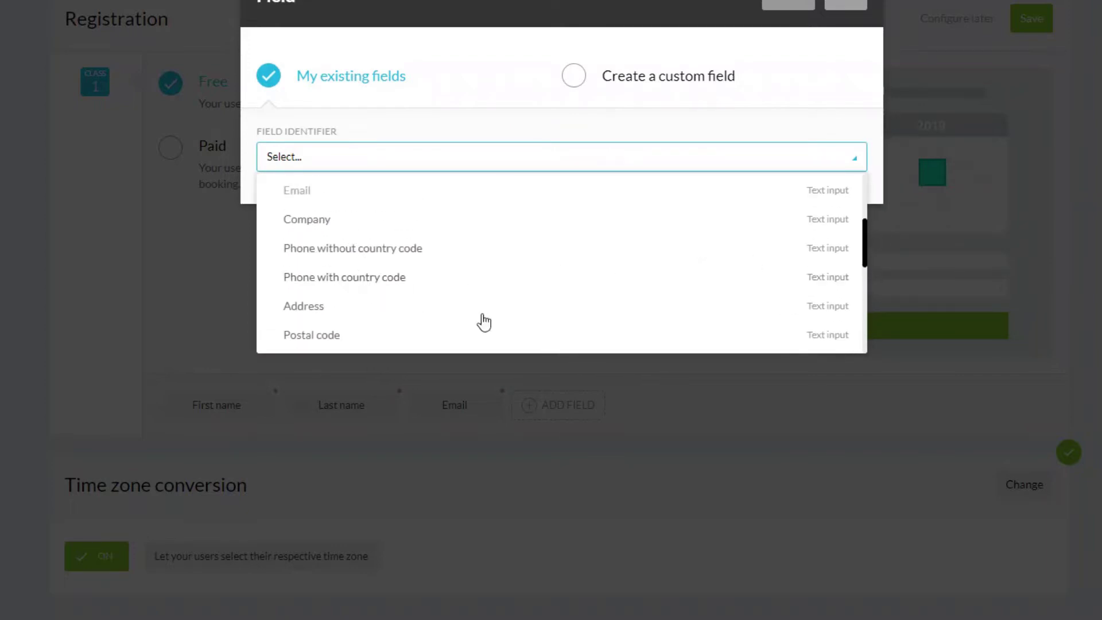
click(798, 8)
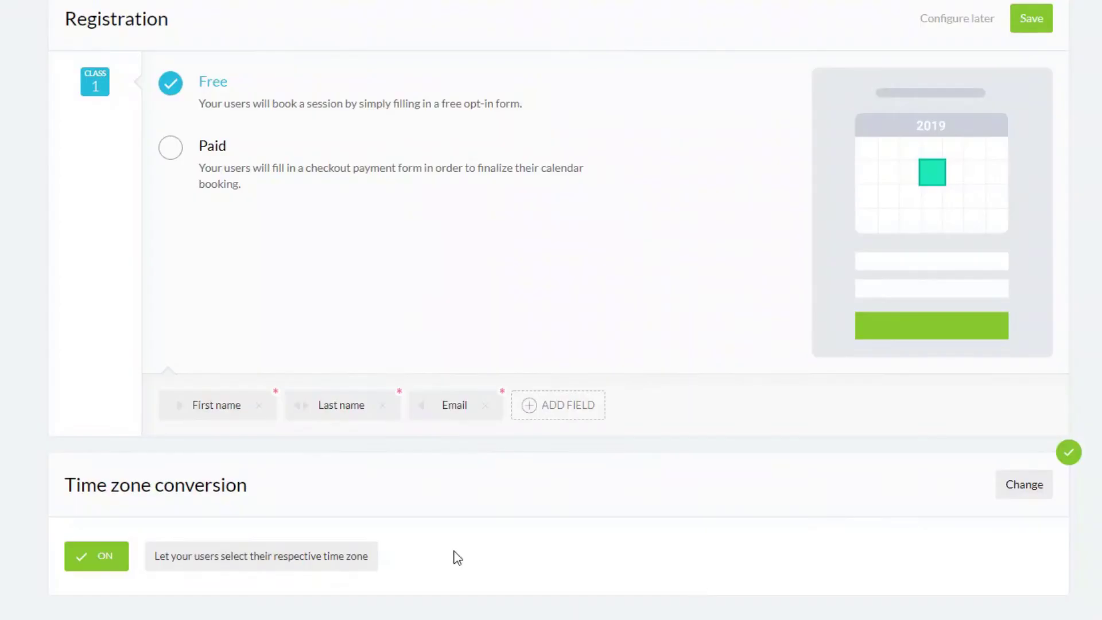
Try the Paid registration option for the class and switch back to Free
click(170, 152)
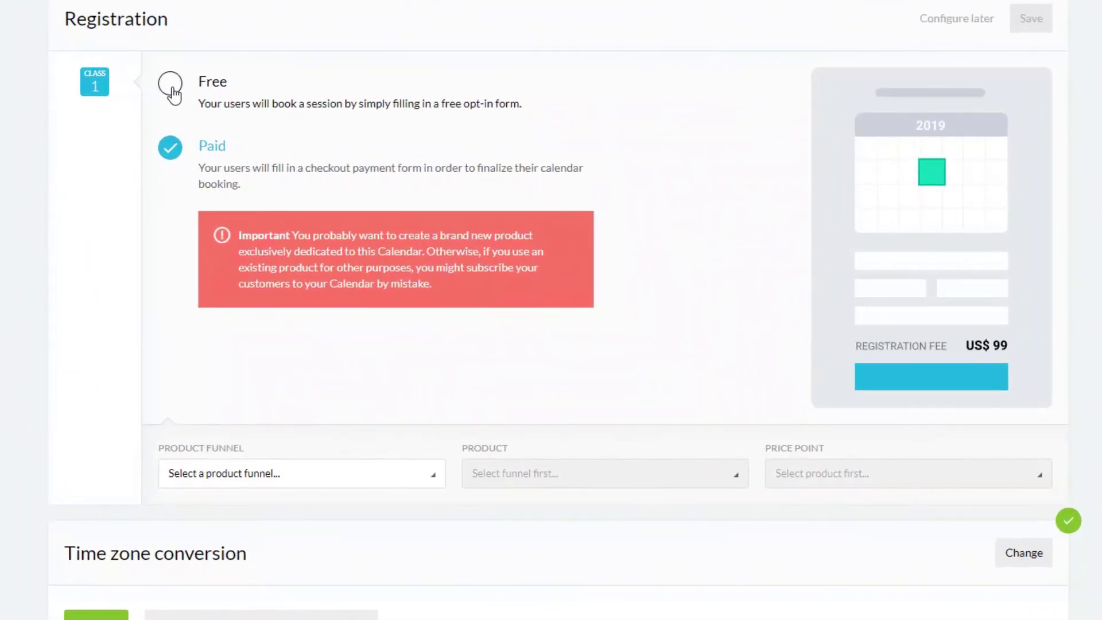
click(344, 148)
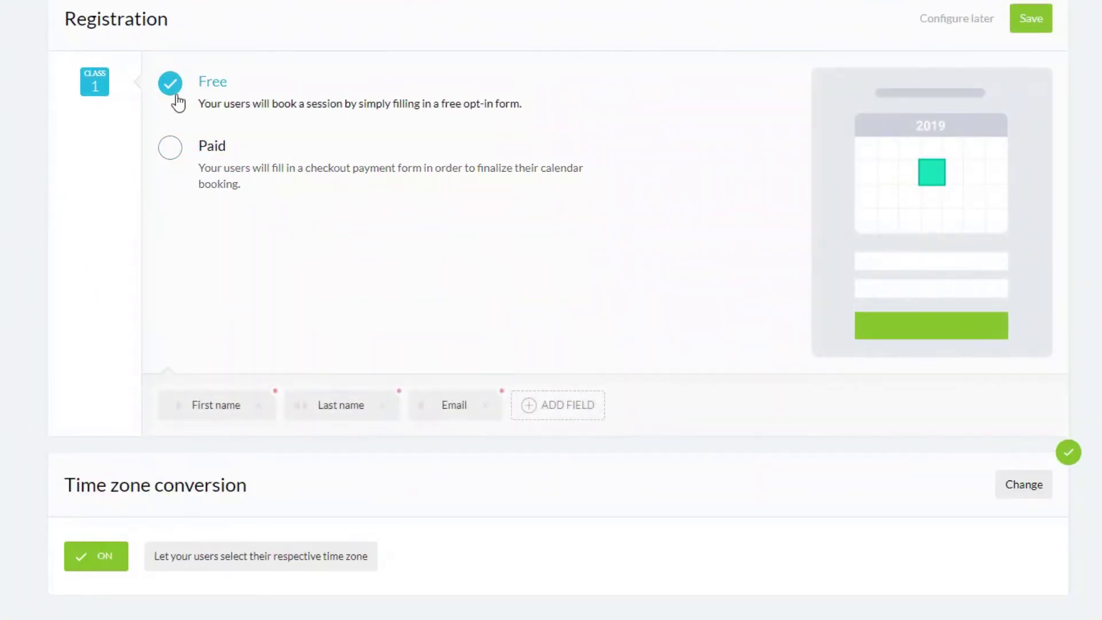
Save the time zone conversion with users selecting their own time zone, save the free registration, and continue to the Success stage
scroll(502, 423, down, 3)
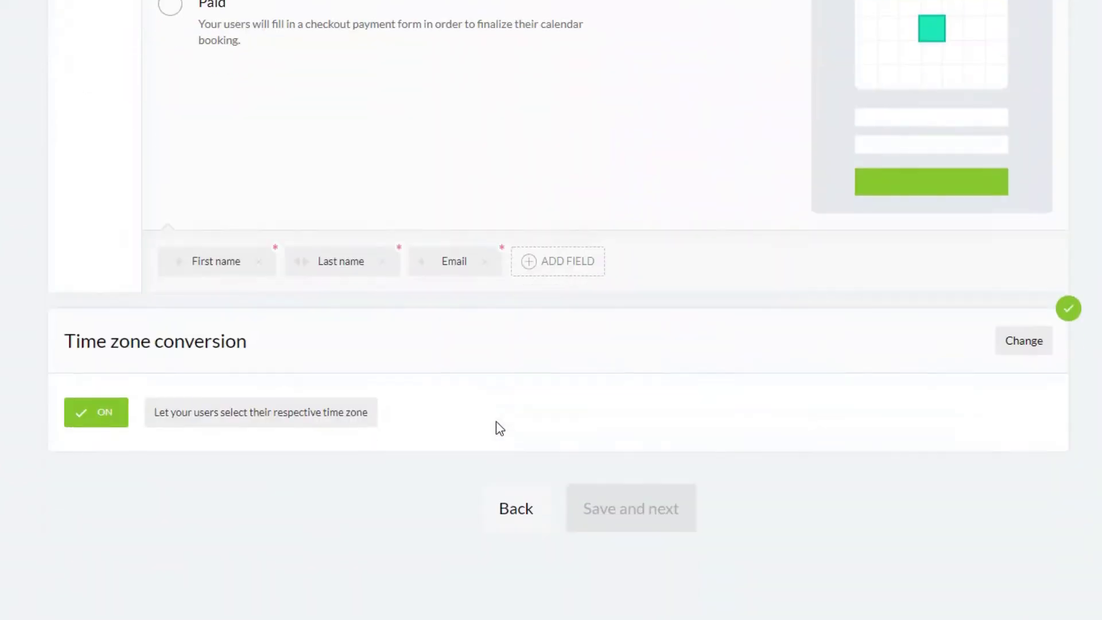
click(1024, 345)
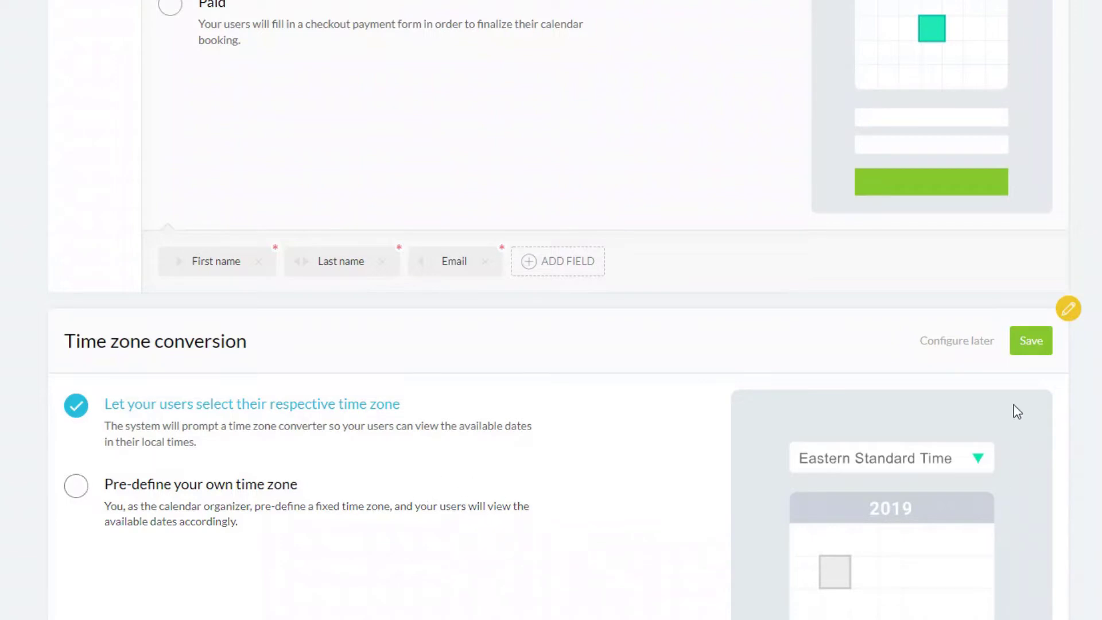
click(1031, 352)
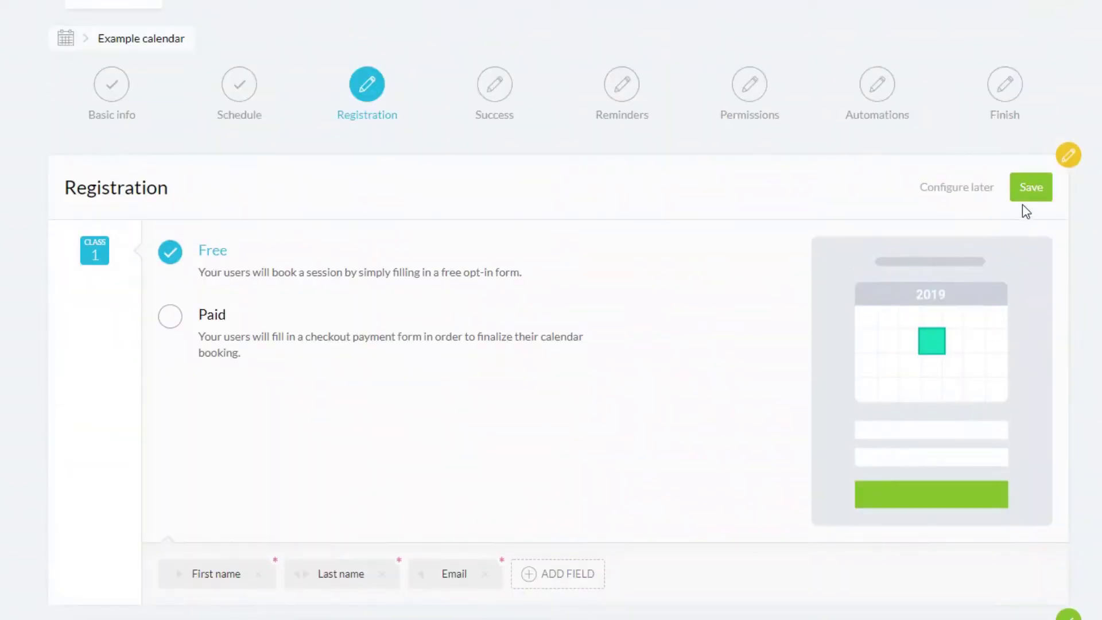
click(1028, 196)
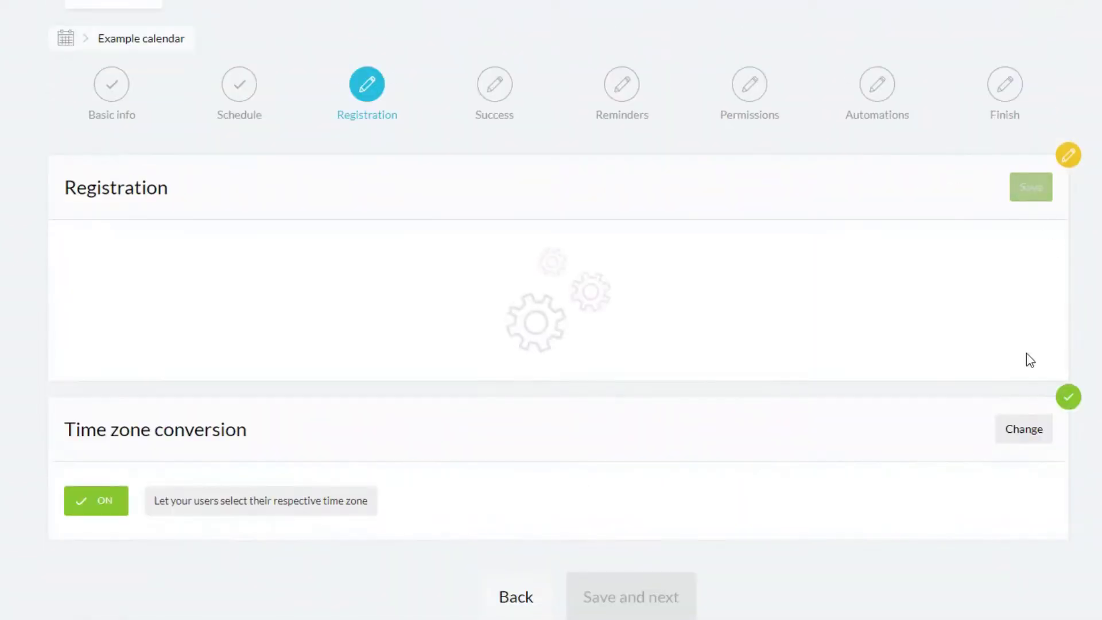
click(654, 540)
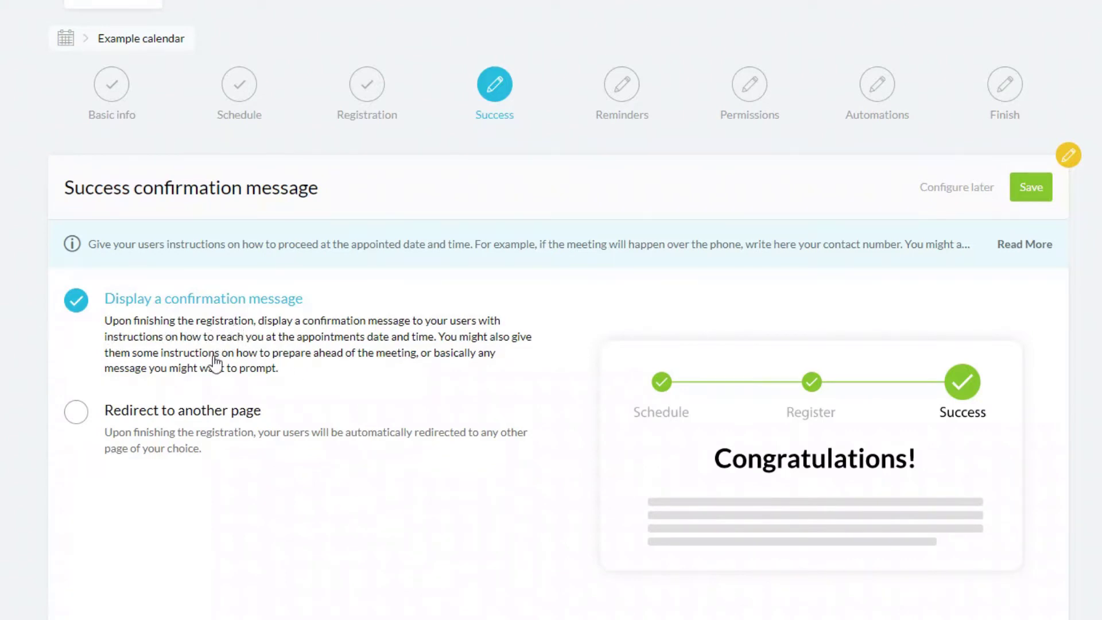
Try the Redirect to another page option for the success confirmation and switch back to Display a confirmation message
click(86, 425)
scroll(248, 446, down, 2)
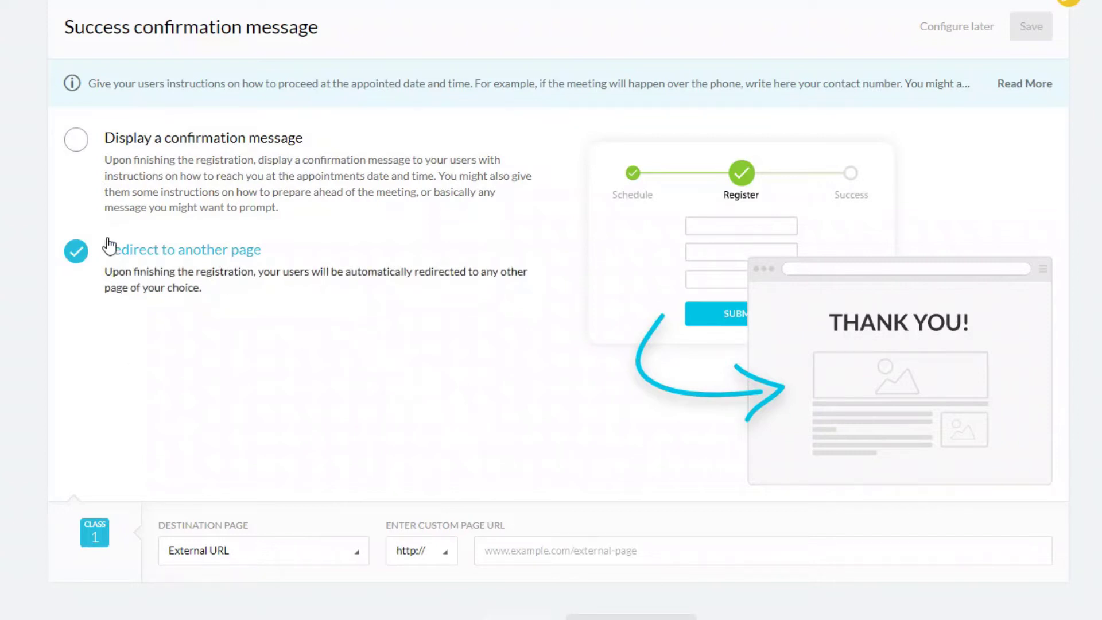
click(76, 139)
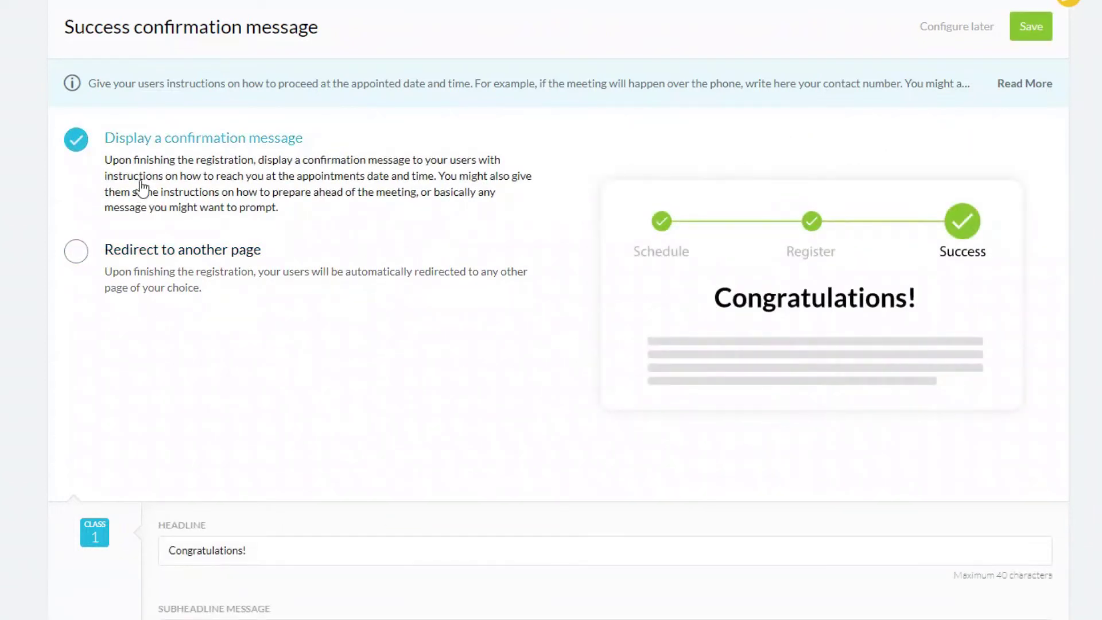
Add the host's first name below "Thank you!" and a "Zoom link:" line above it in the appointment instructions
scroll(275, 193, down, 3)
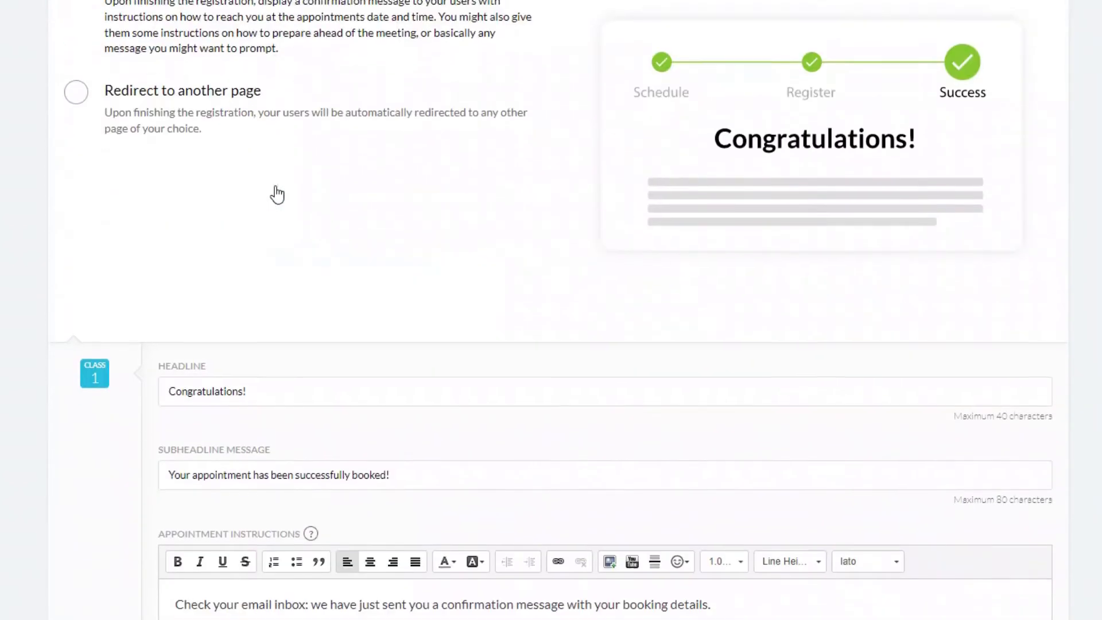
scroll(472, 560, down, 3)
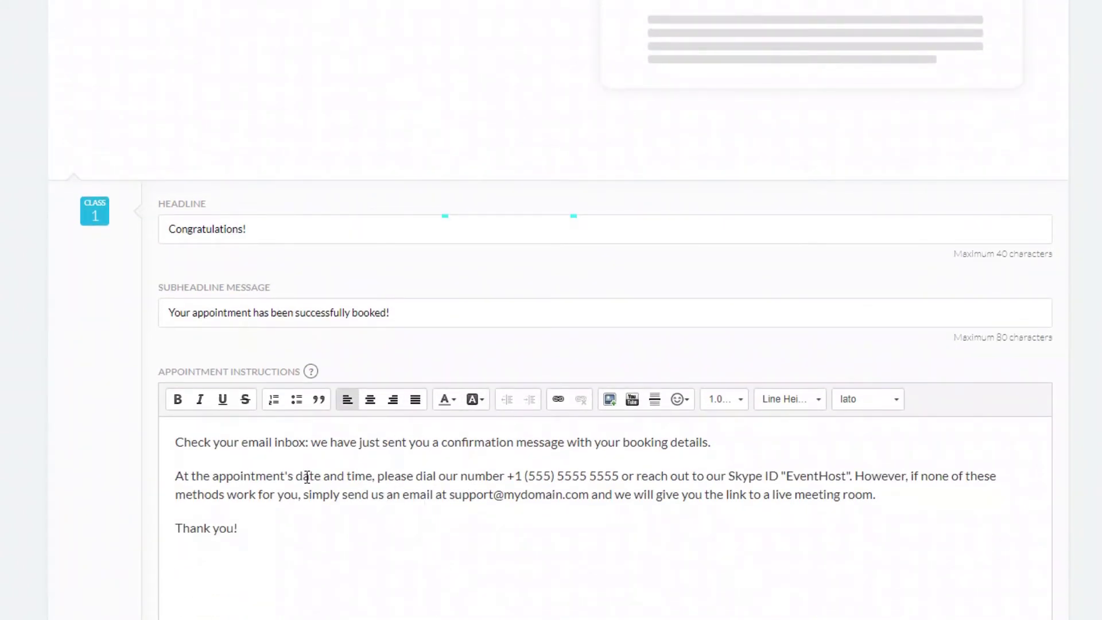
scroll(307, 477, down, 2)
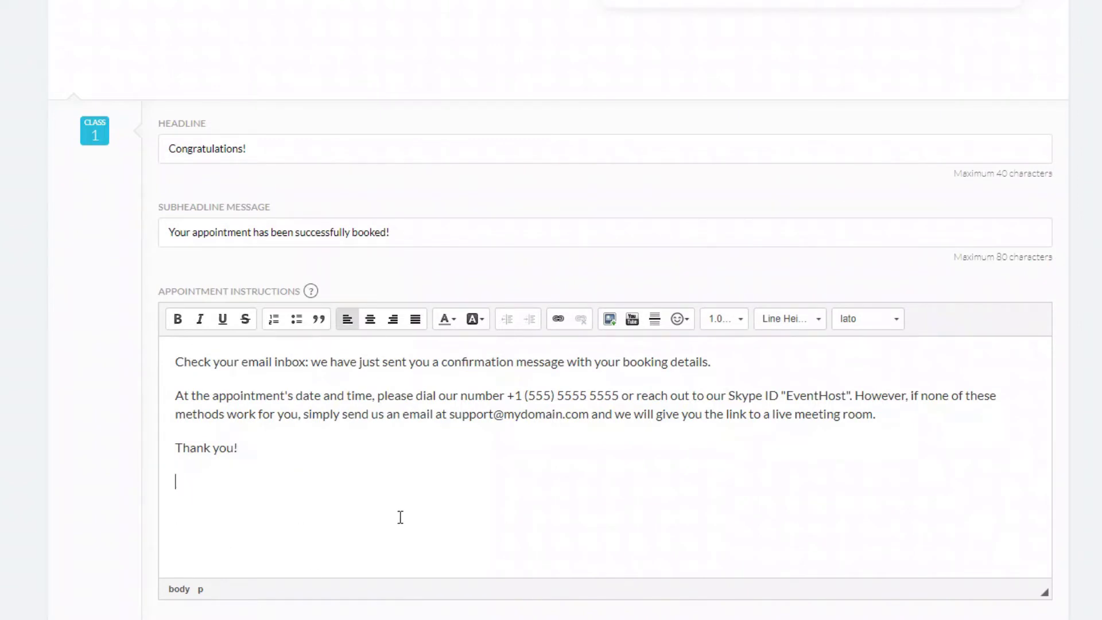
text(Paul)
click(893, 418)
key(Return)
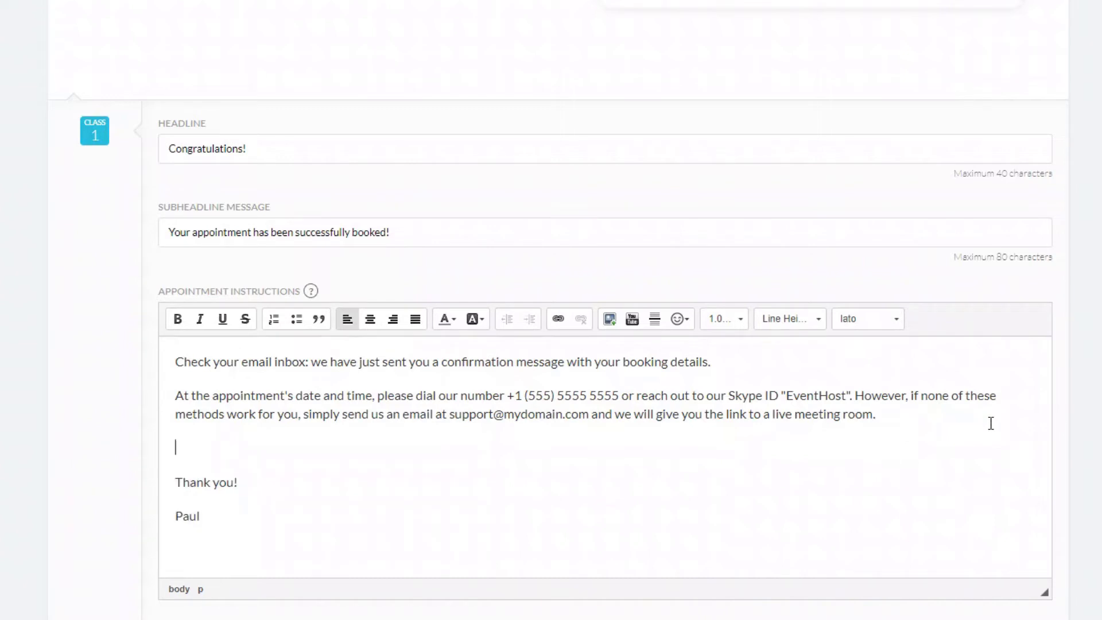
text(Zoom link:)
Check the preview of the success confirmation message, save it, and continue to the Reminders stage
scroll(355, 473, down, 1)
scroll(355, 474, down, 5)
scroll(445, 463, down, 4)
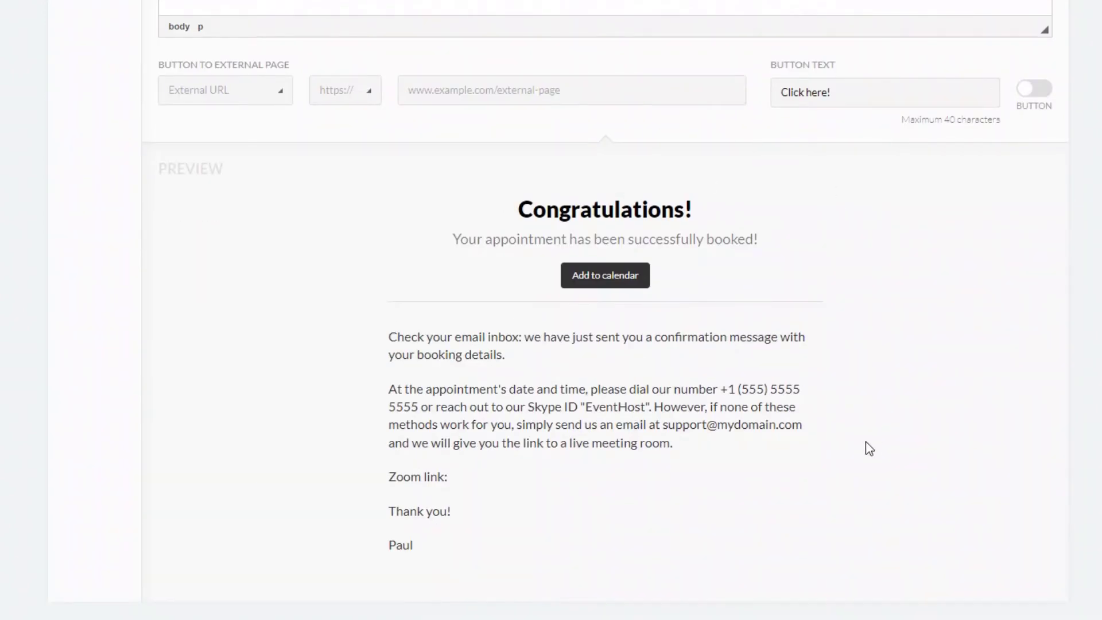
scroll(863, 550, up, 10)
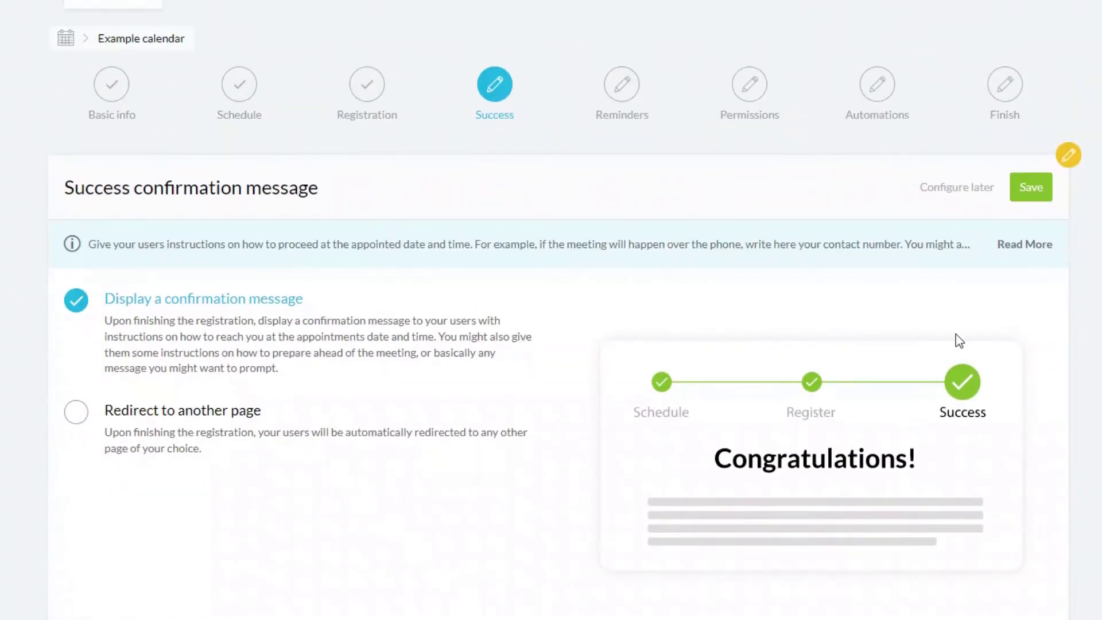
click(1031, 187)
click(639, 360)
click(659, 364)
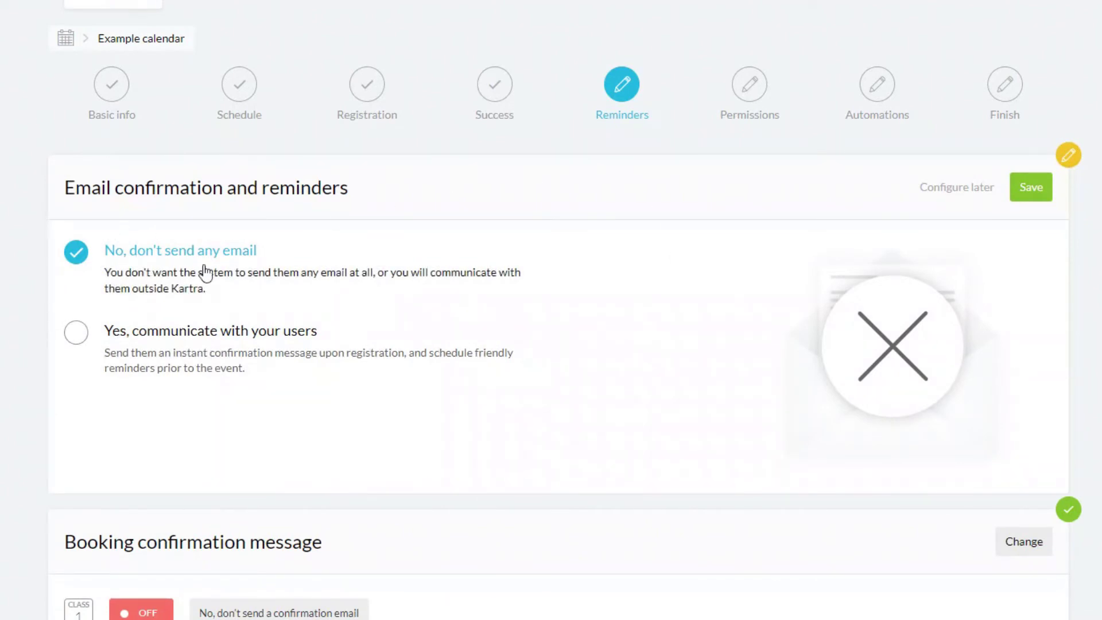
Save email communication with users through KartraMail and choose to send a booking confirmation for class 1
click(77, 333)
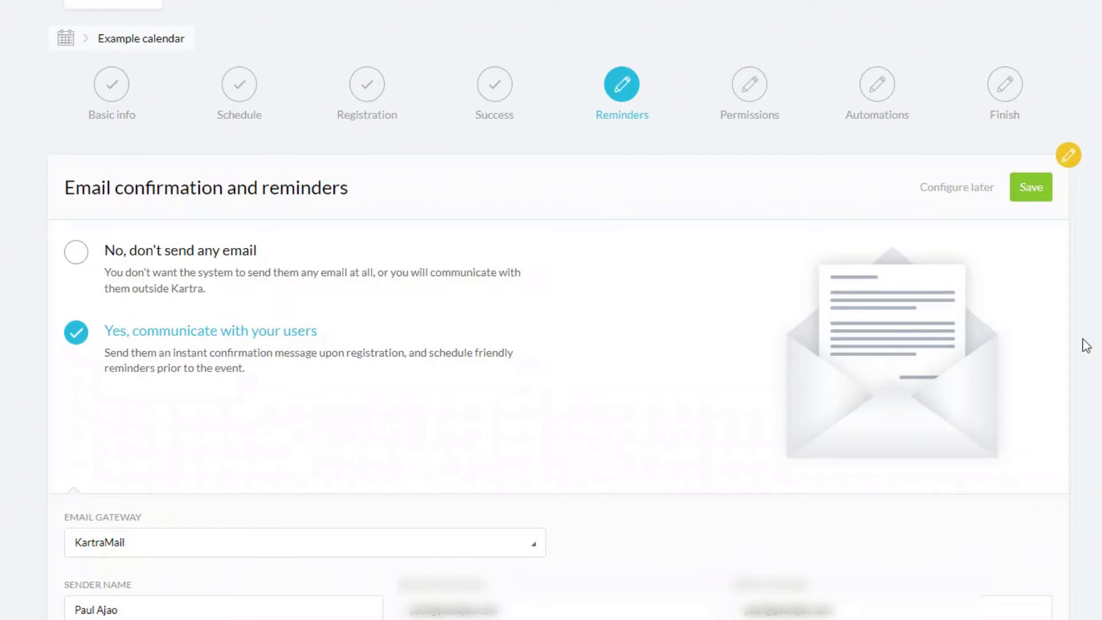
click(1032, 188)
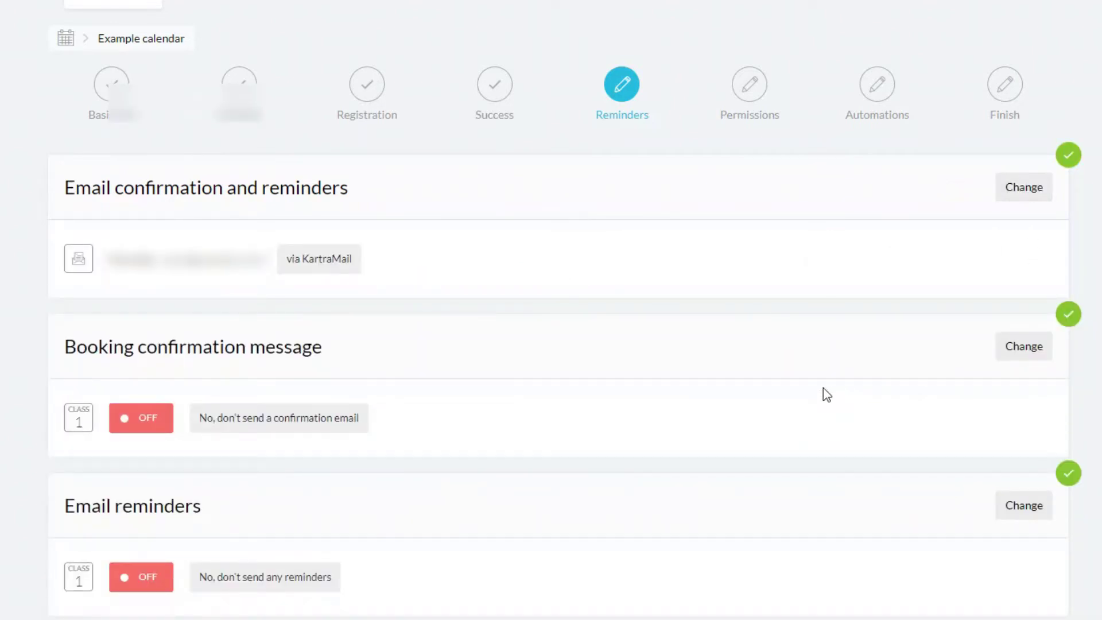
scroll(824, 388, down, 3)
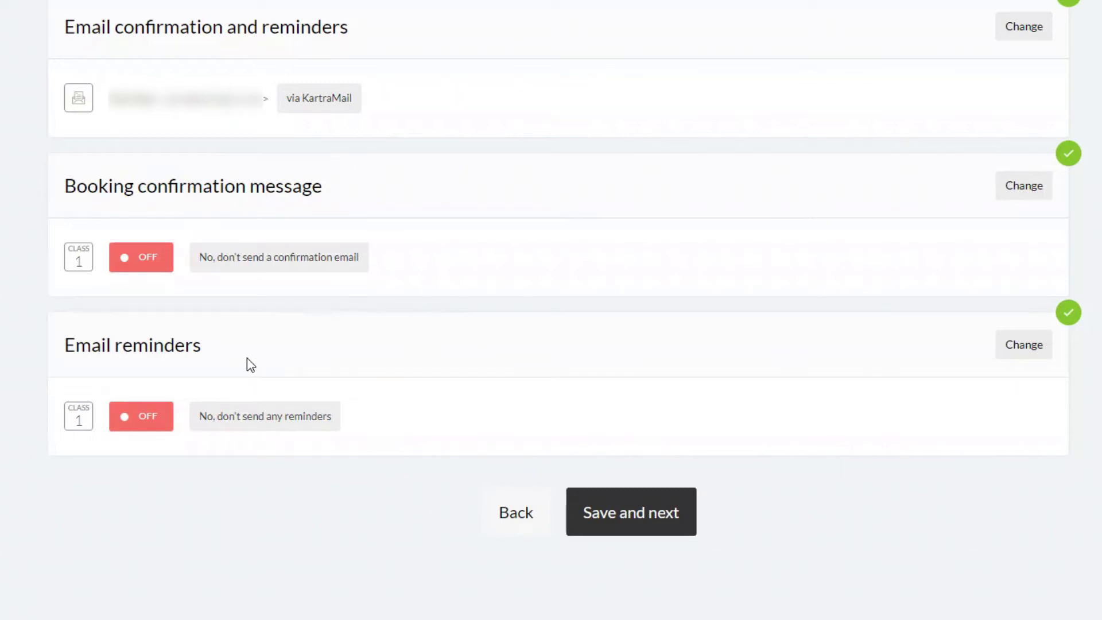
click(1021, 196)
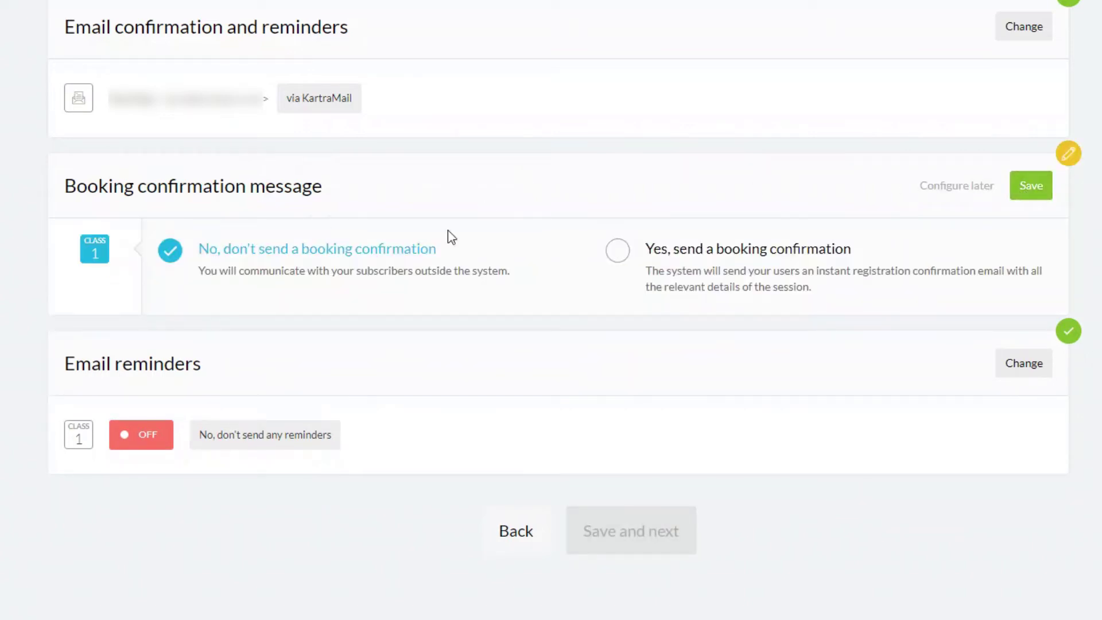
click(628, 262)
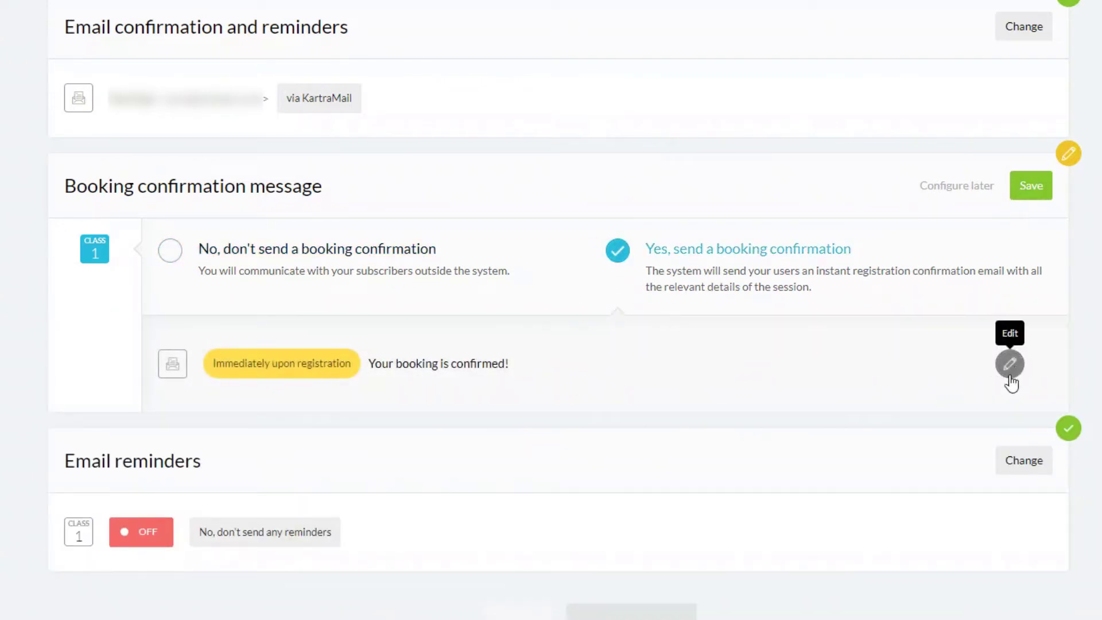
Edit the booking confirmation email to begin with "Hey {first_name}," followed by a blank line above the congratulations sentence
click(1011, 364)
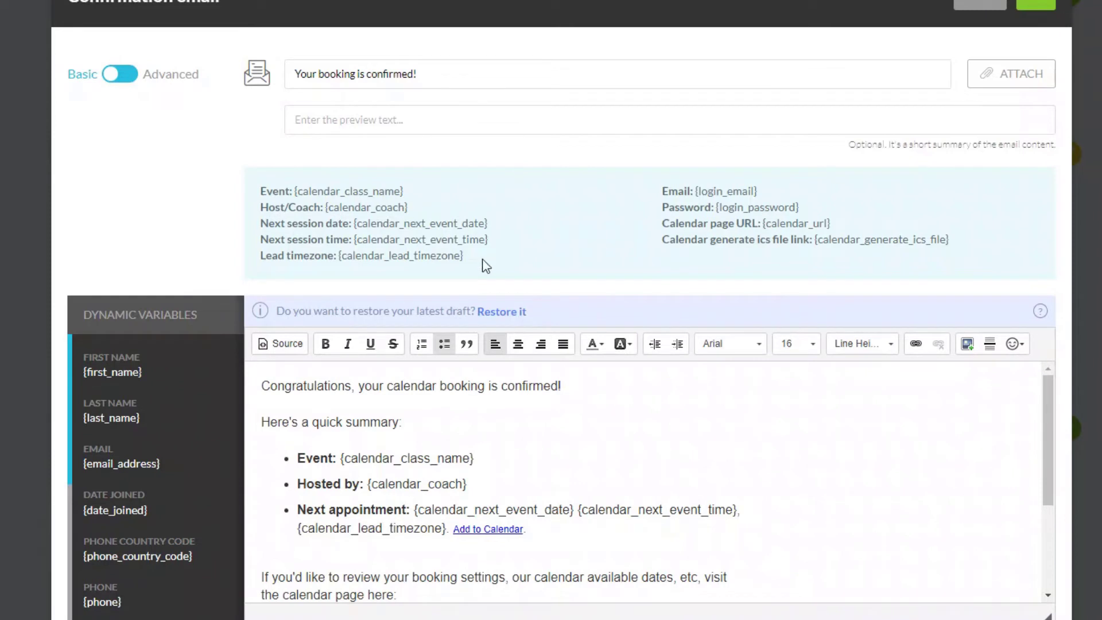
click(1048, 429)
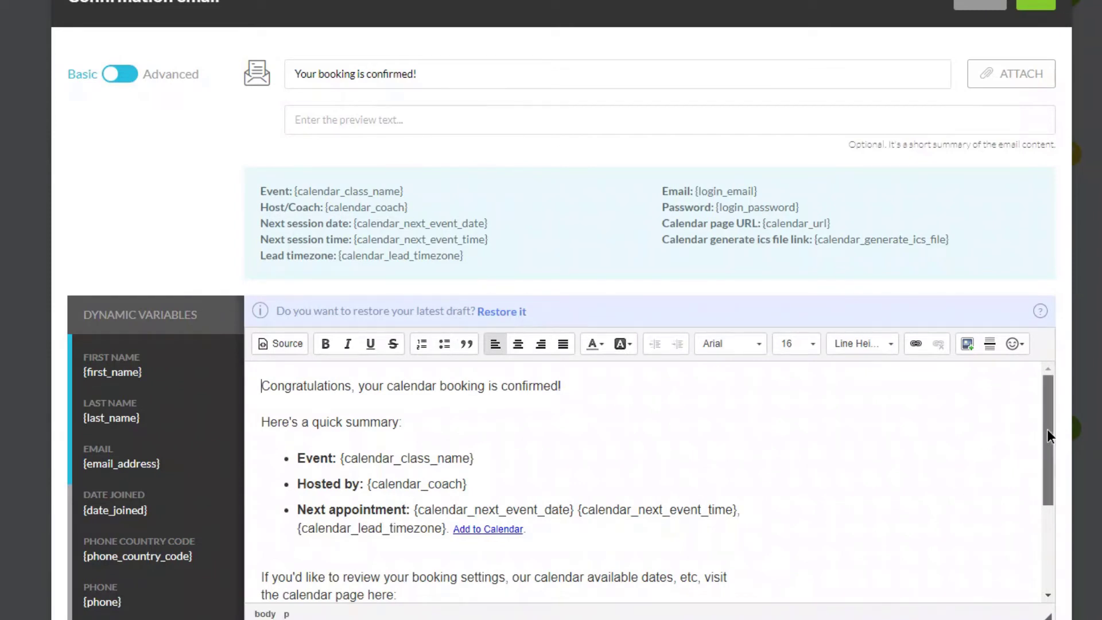
drag(1049, 432, 1077, 412)
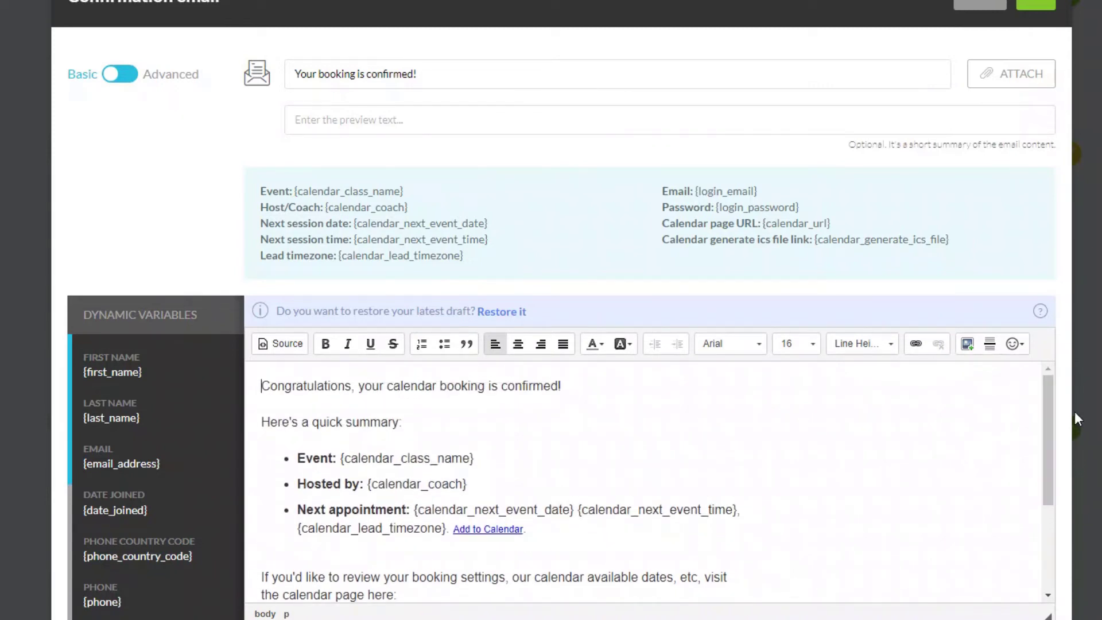
click(263, 386)
click(83, 377)
key(ctrl+c)
click(260, 386)
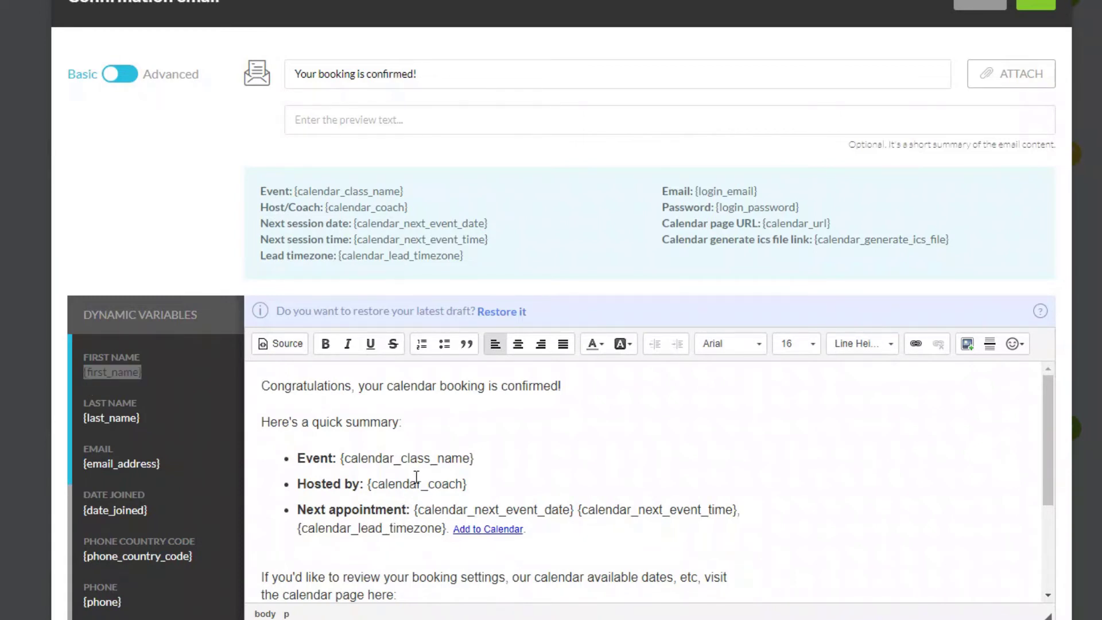
text(Hey)
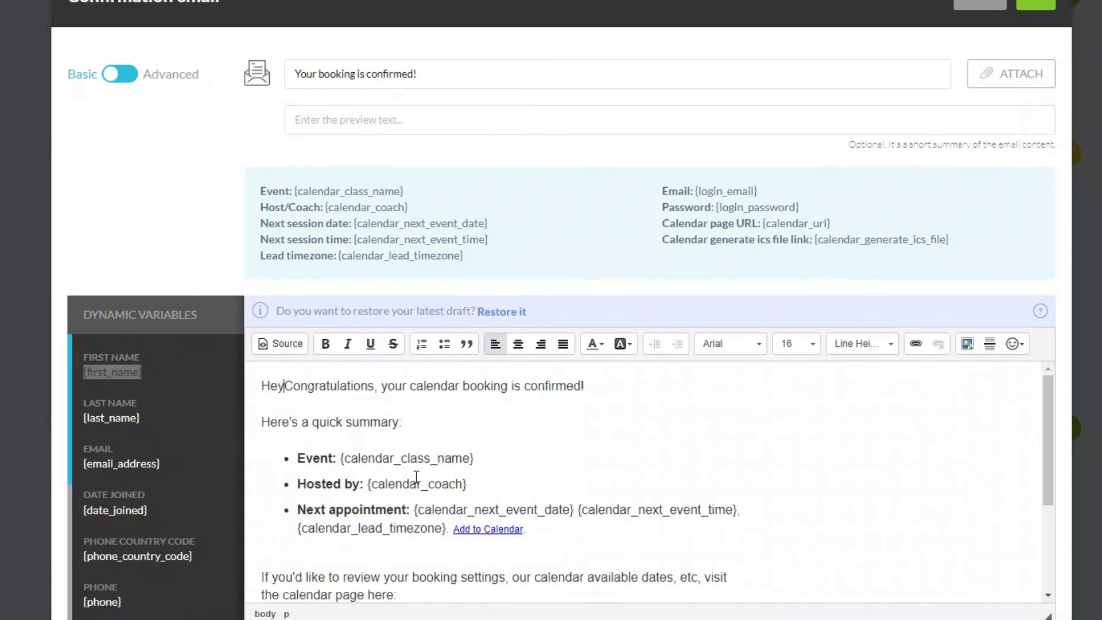
key(ctrl+v)
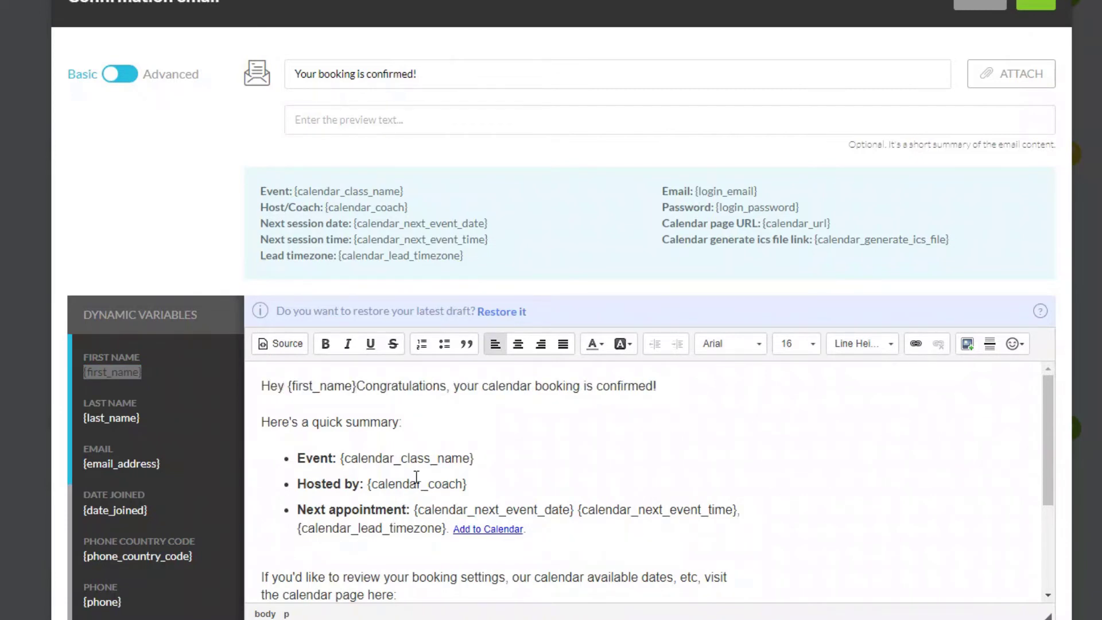
text(,)
key(shift+Return)
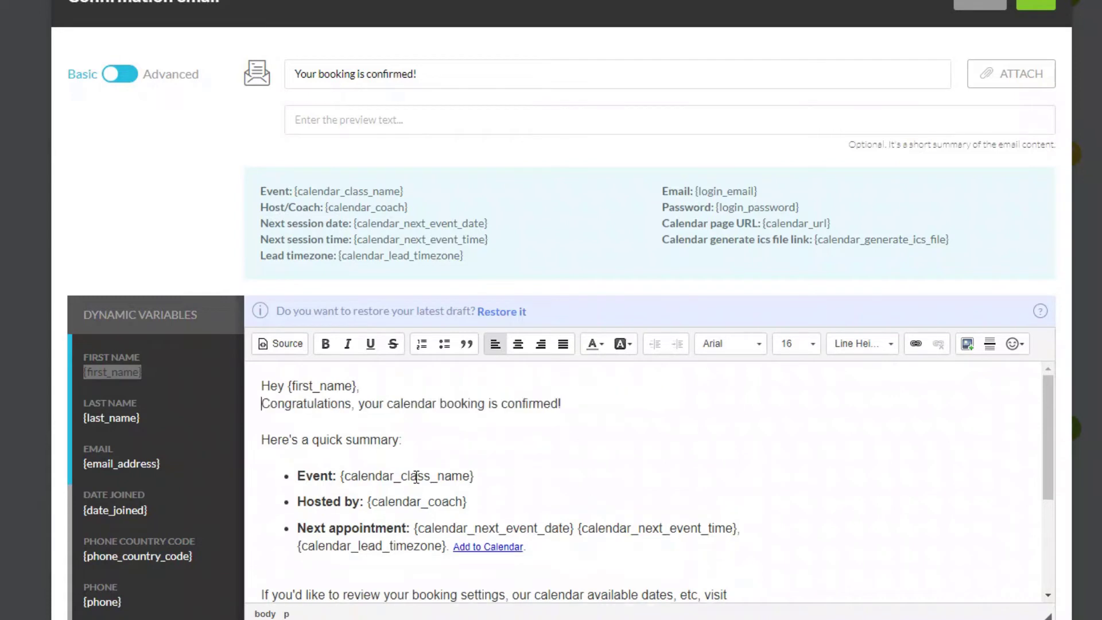
key(Return)
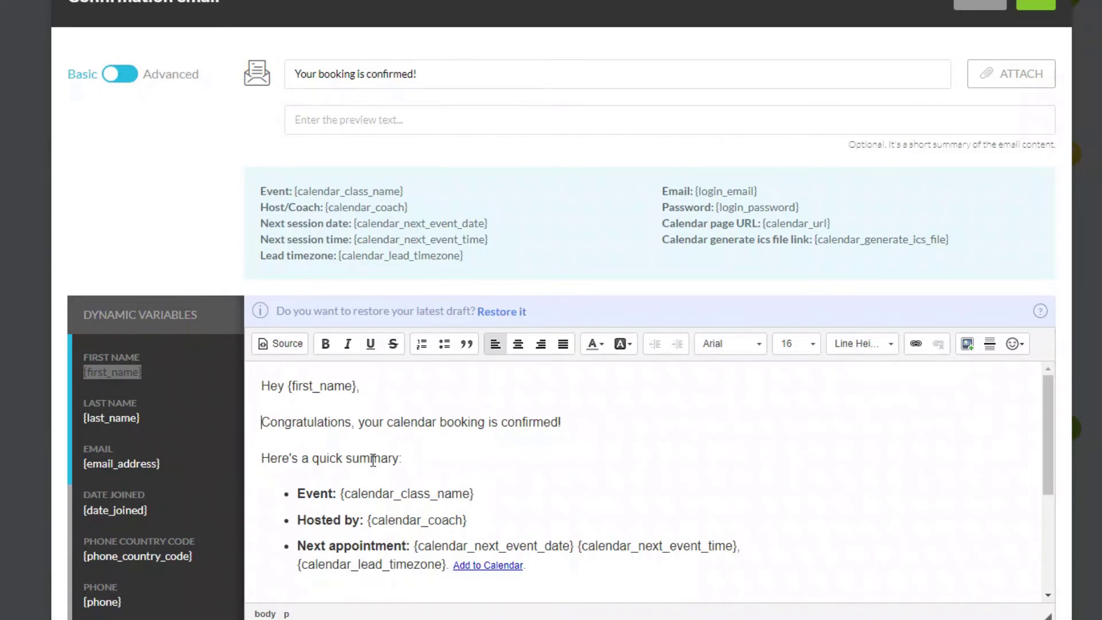
Add a "Zoom link:" bullet below the Next appointment item in the confirmation email's summary list
drag(1053, 423, 1052, 463)
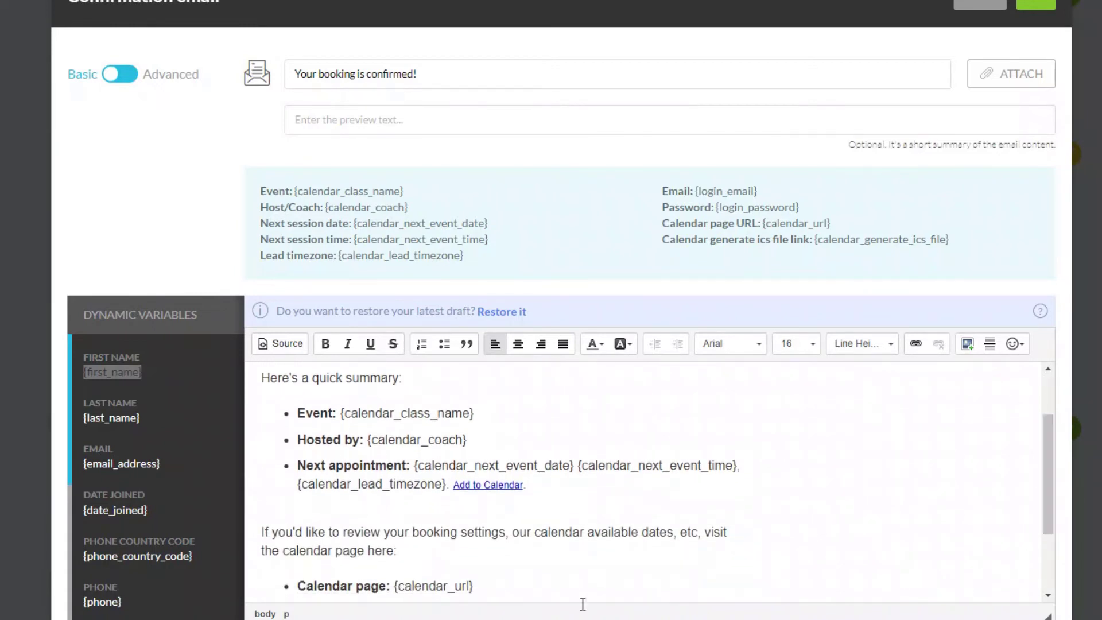
click(548, 495)
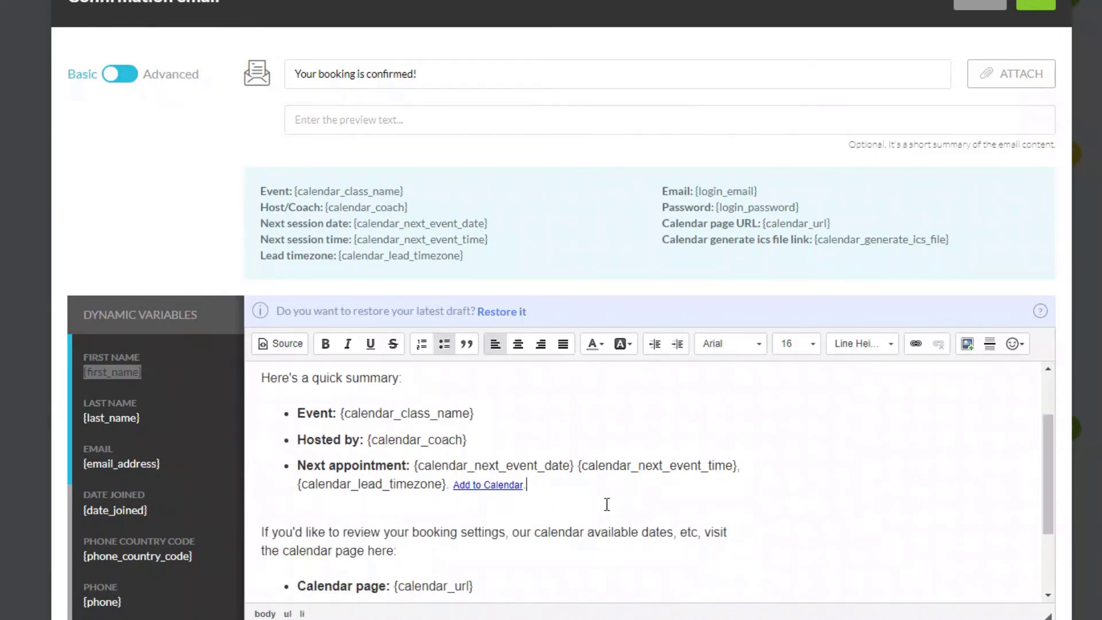
key(Return)
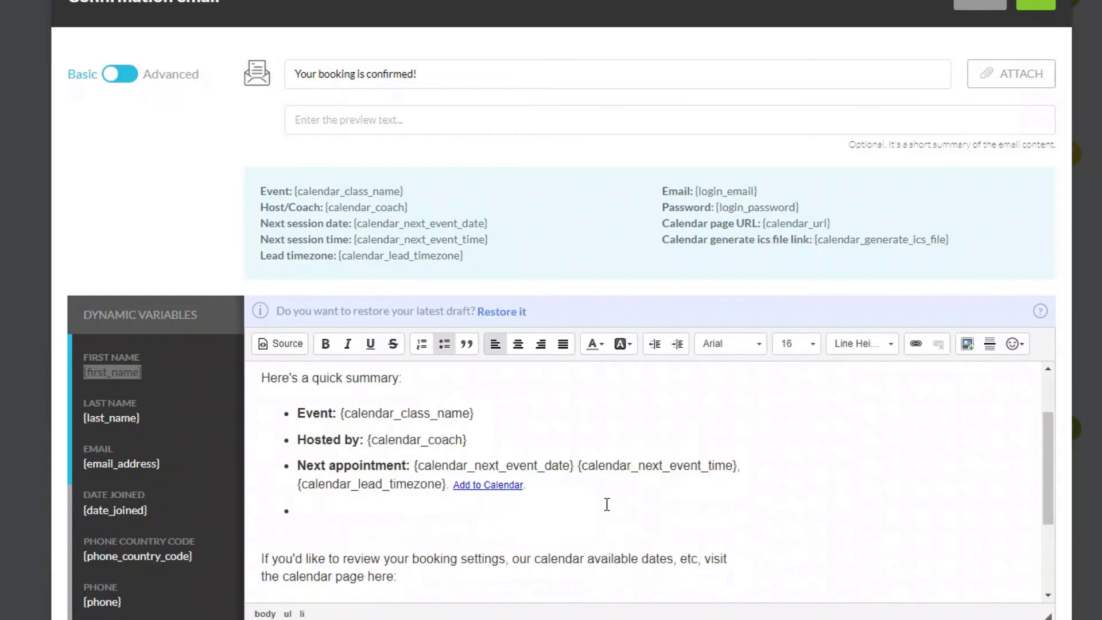
text(Zoom lin)
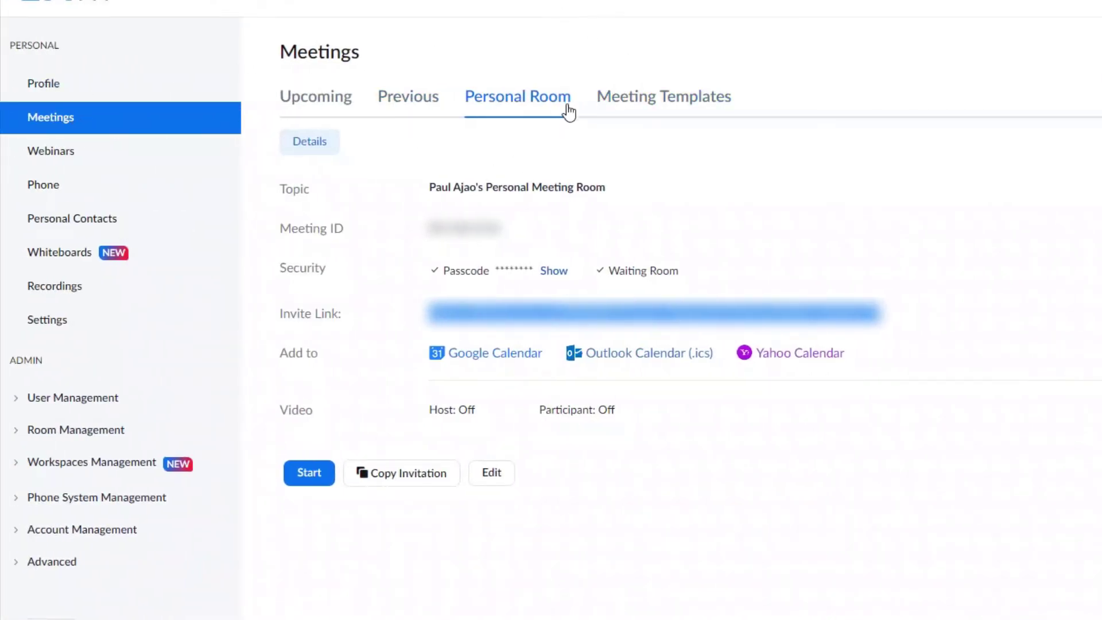
Copy the Personal Room invite link with its passcode from Zoom and paste it after "Zoom link:" in the Kartra confirmation email
click(774, 310)
drag(923, 313, 426, 313)
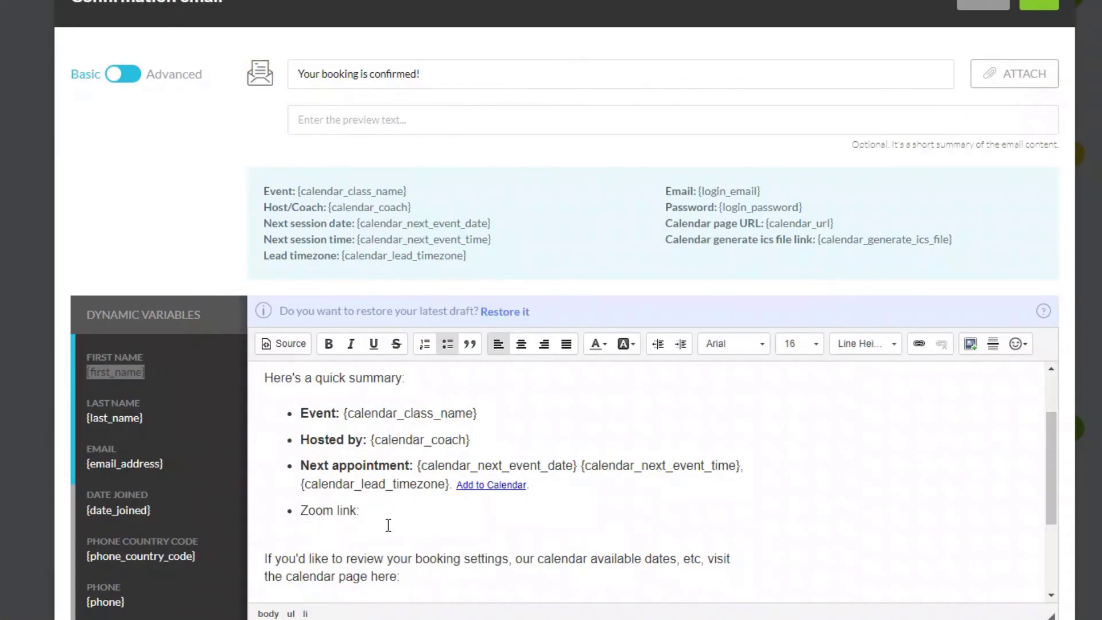
click(396, 511)
key(ctrl+v)
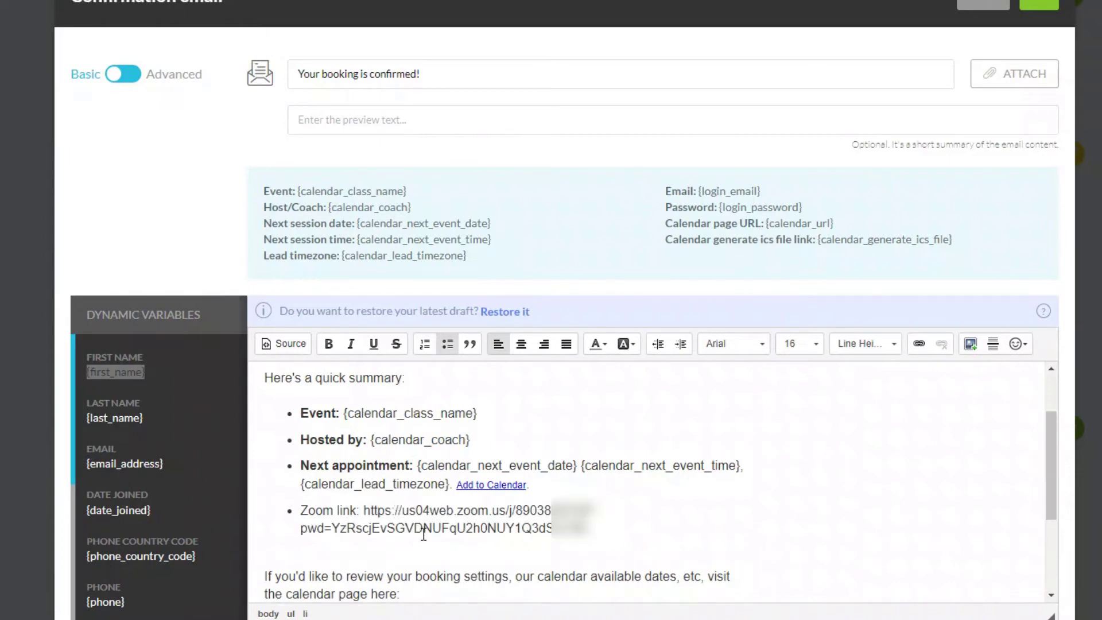
Turn the Zoom invite address in the confirmation email into a hyperlink, using the same passcode-bearing https link as its URL
drag(586, 528, 363, 510)
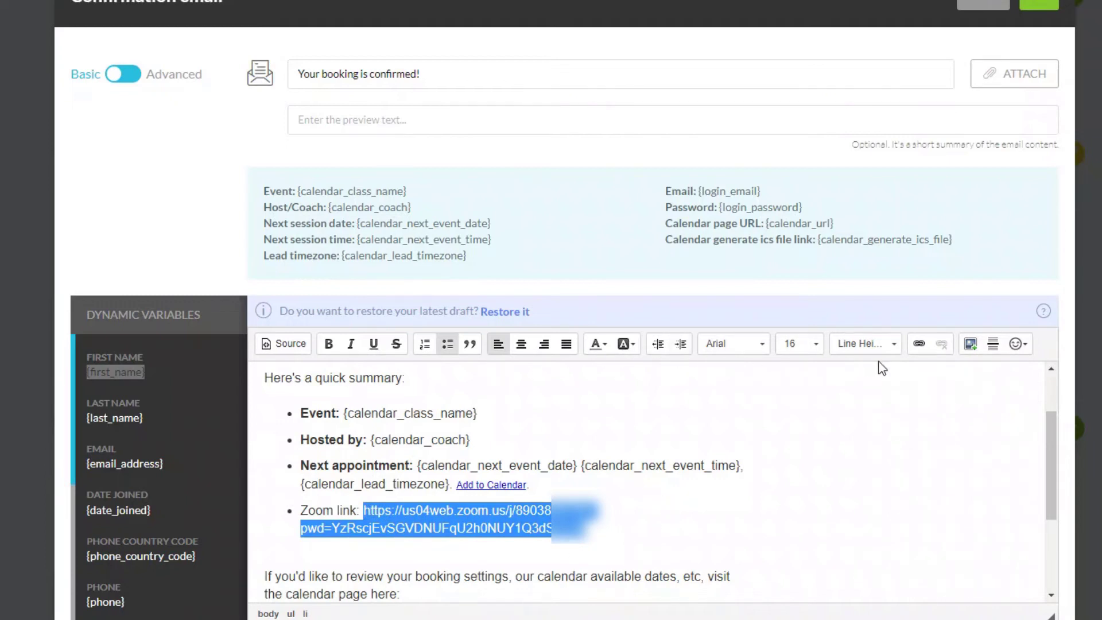
click(919, 344)
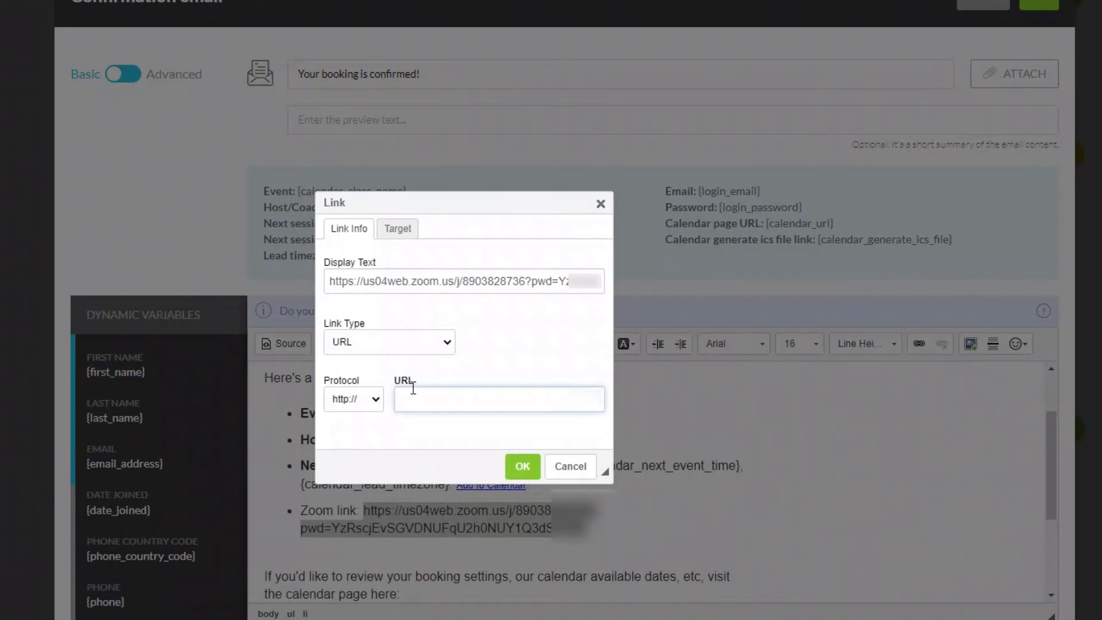
key(ctrl+v)
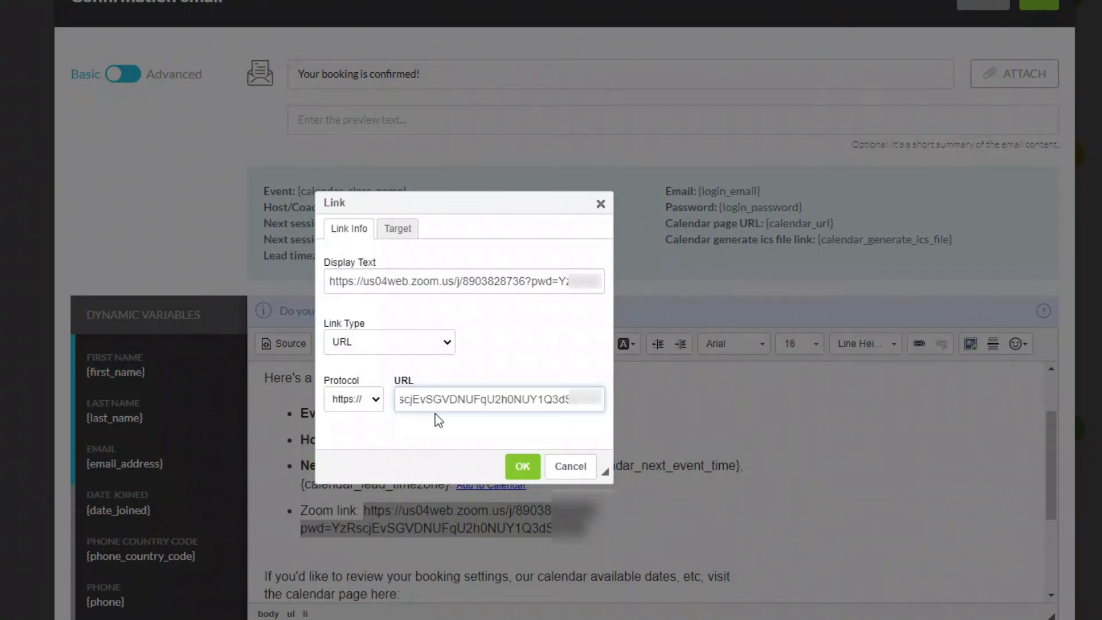
click(523, 467)
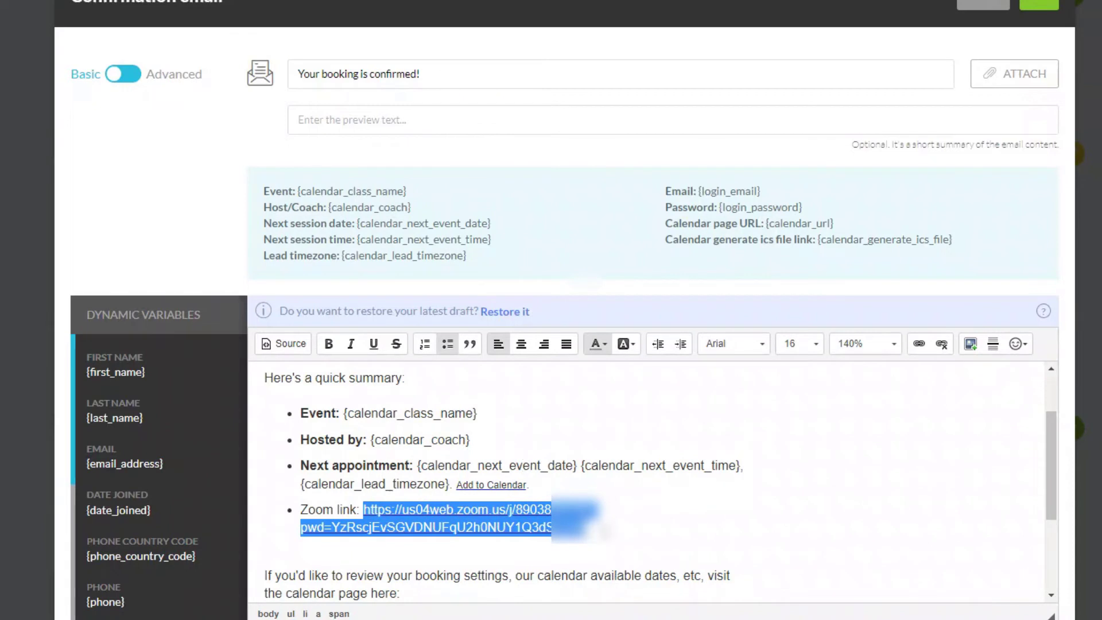
Color the Zoom hyperlink text in the confirmation email blue, #0000ff
drag(611, 527, 368, 517)
click(604, 347)
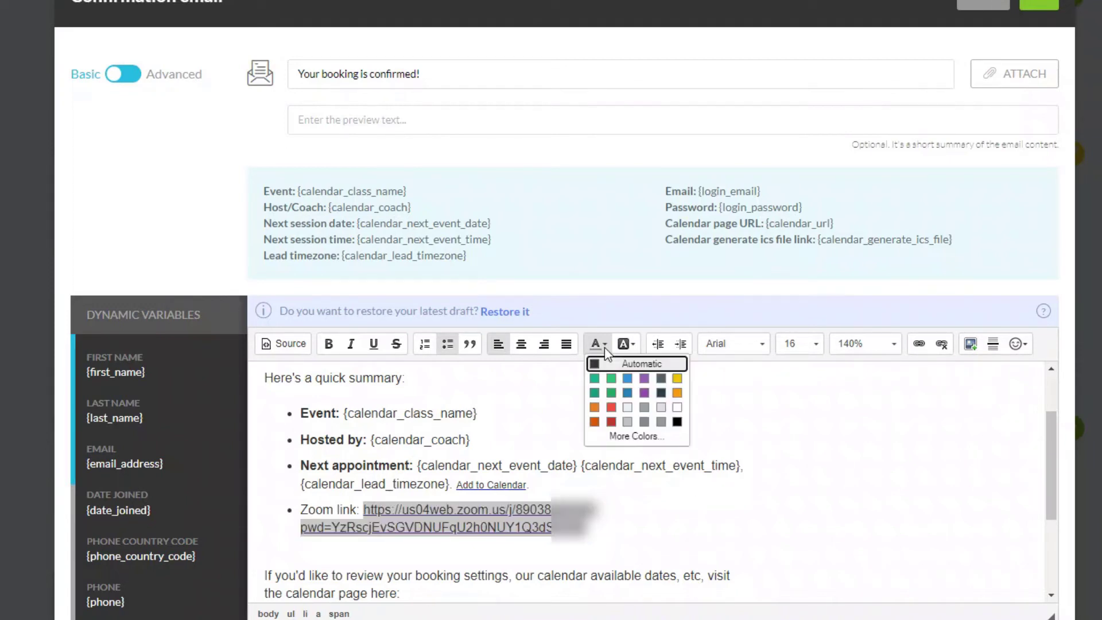
click(635, 438)
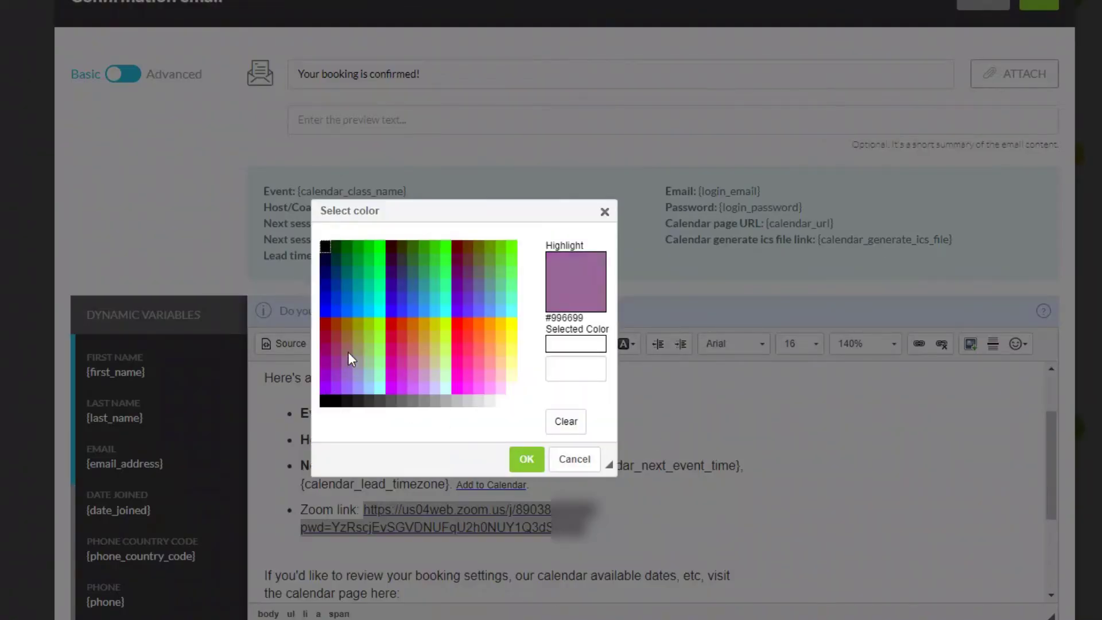
click(322, 315)
click(524, 459)
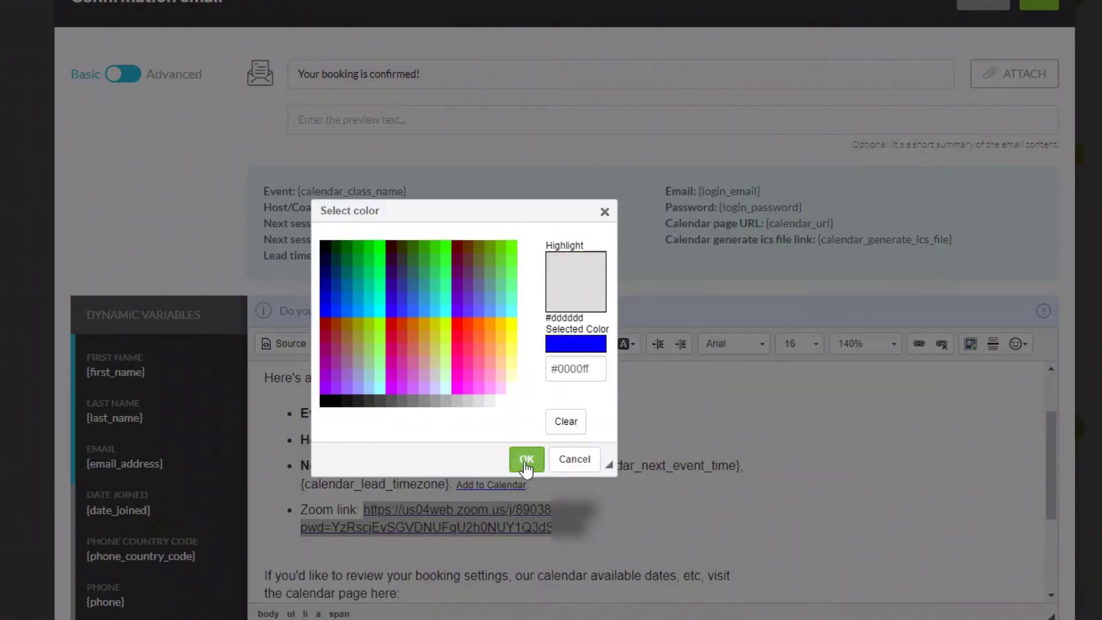
click(808, 561)
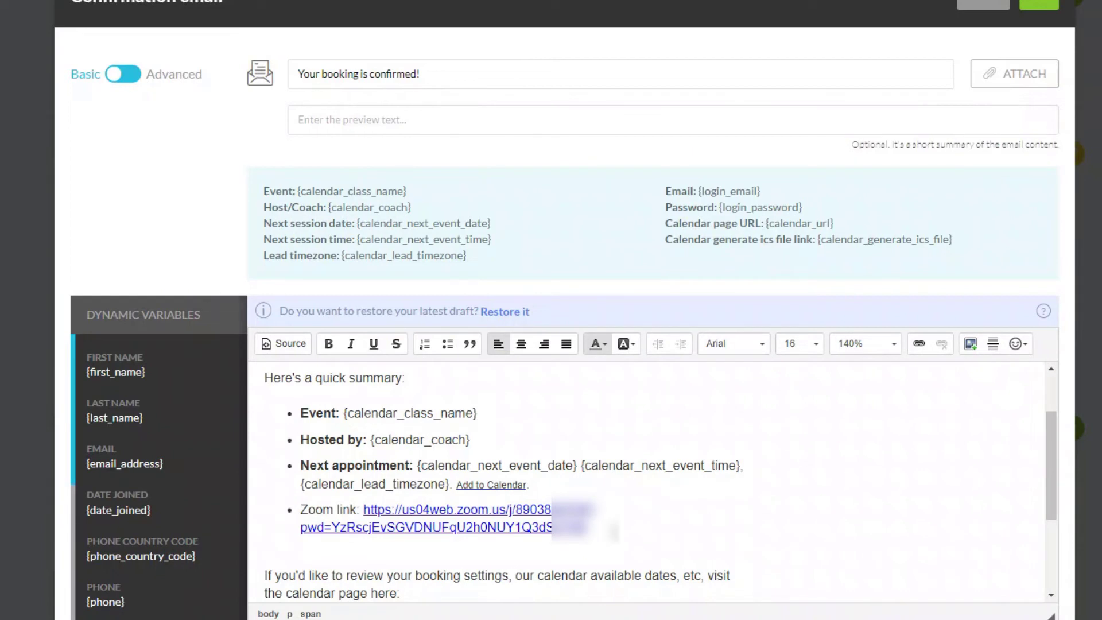
Make the "Zoom link" label in the confirmation email's summary list bold
drag(301, 510, 357, 510)
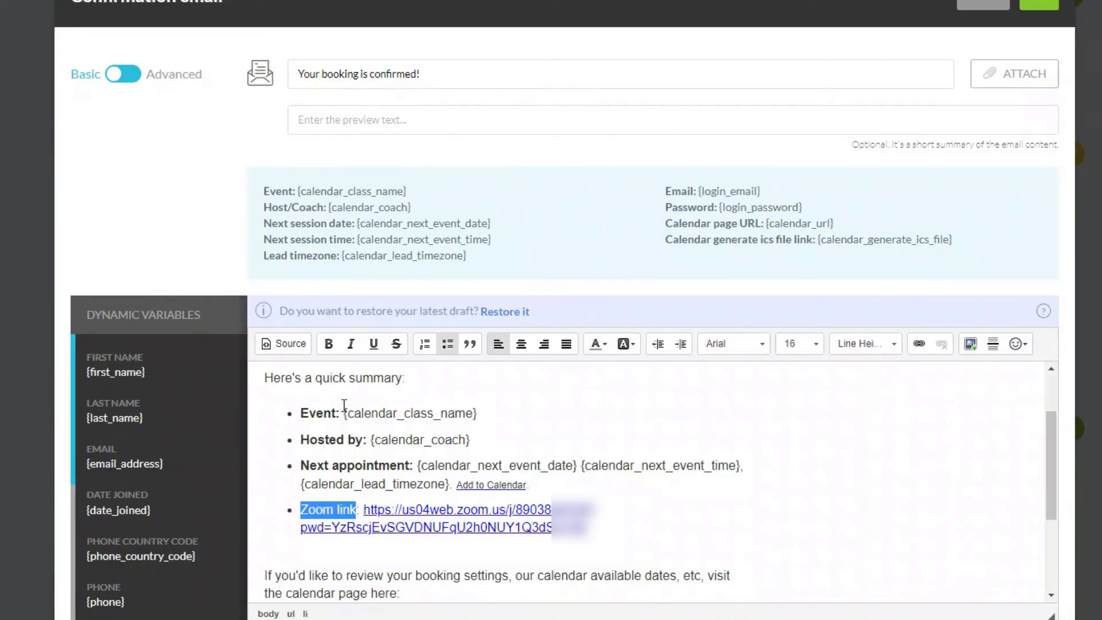
click(328, 343)
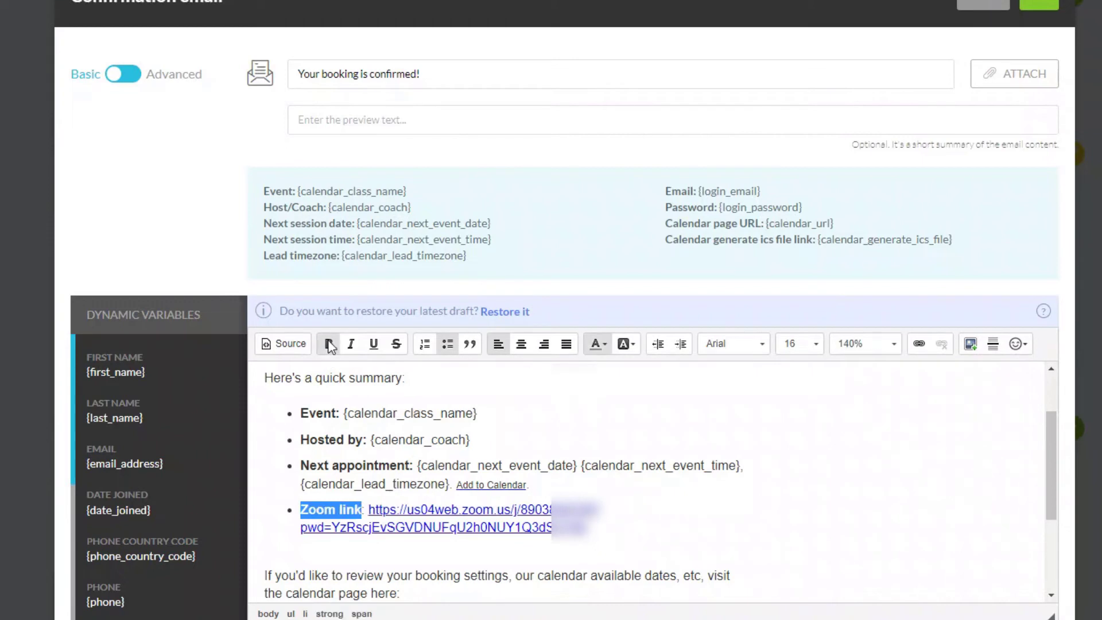
click(692, 557)
Add the sender's first name as a sign-off below "See you at the appointment!" and save the confirmation email and the booking confirmation settings
scroll(650, 480, down, 3)
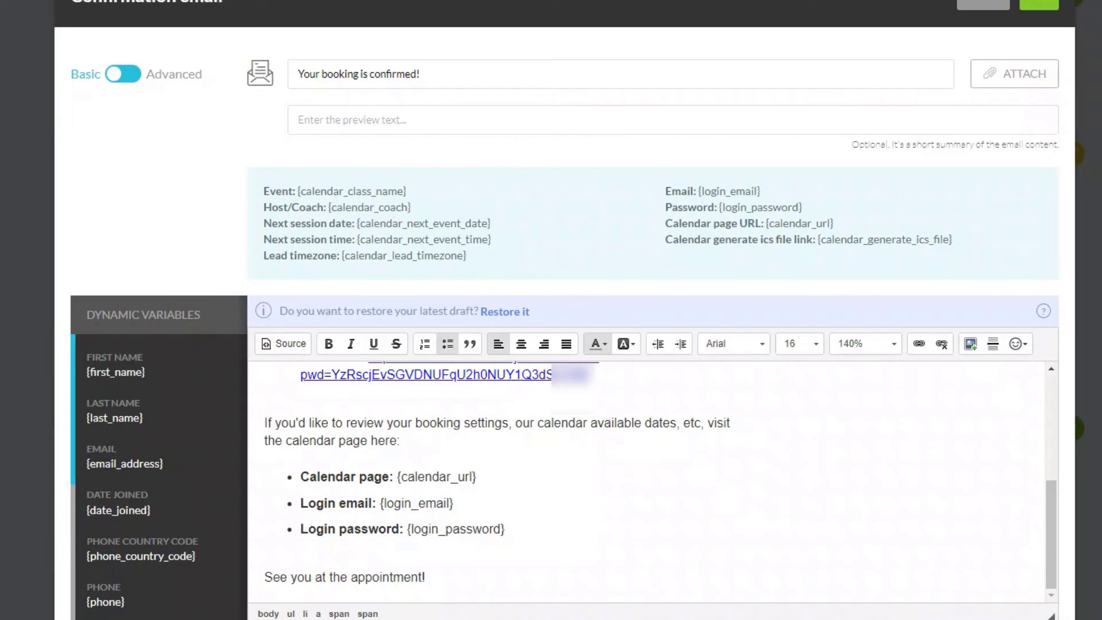
click(455, 579)
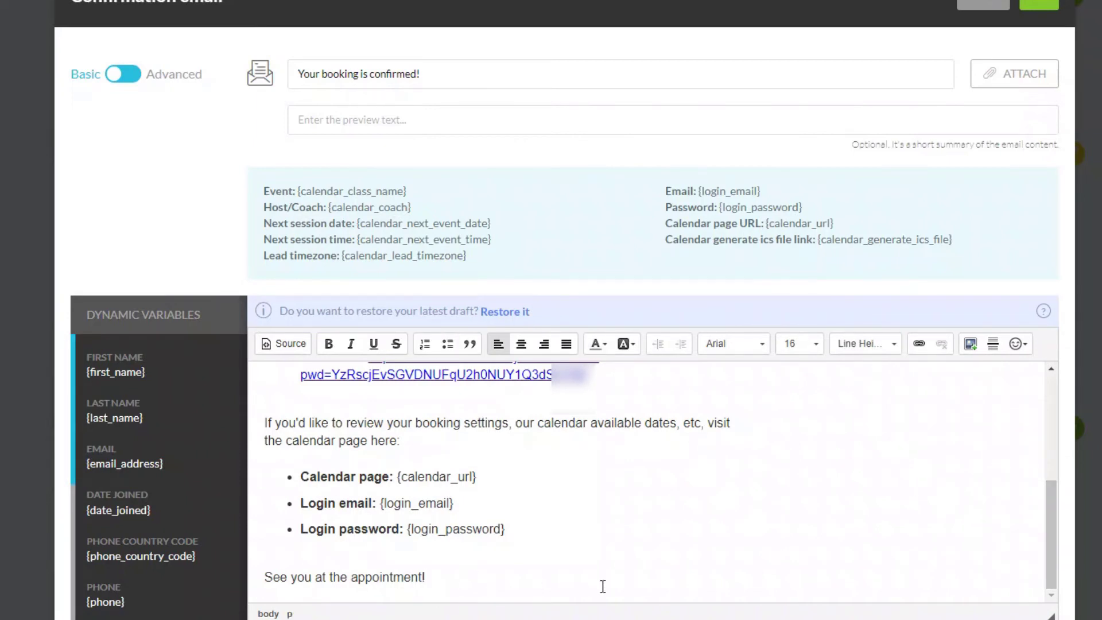
key(Return)
text(P)
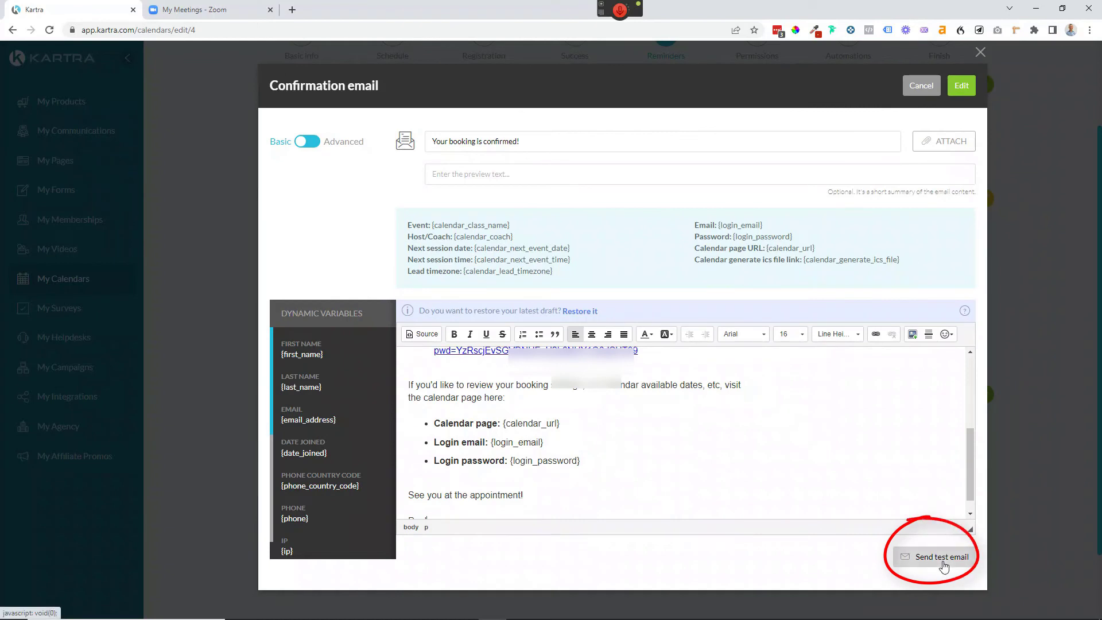
click(960, 92)
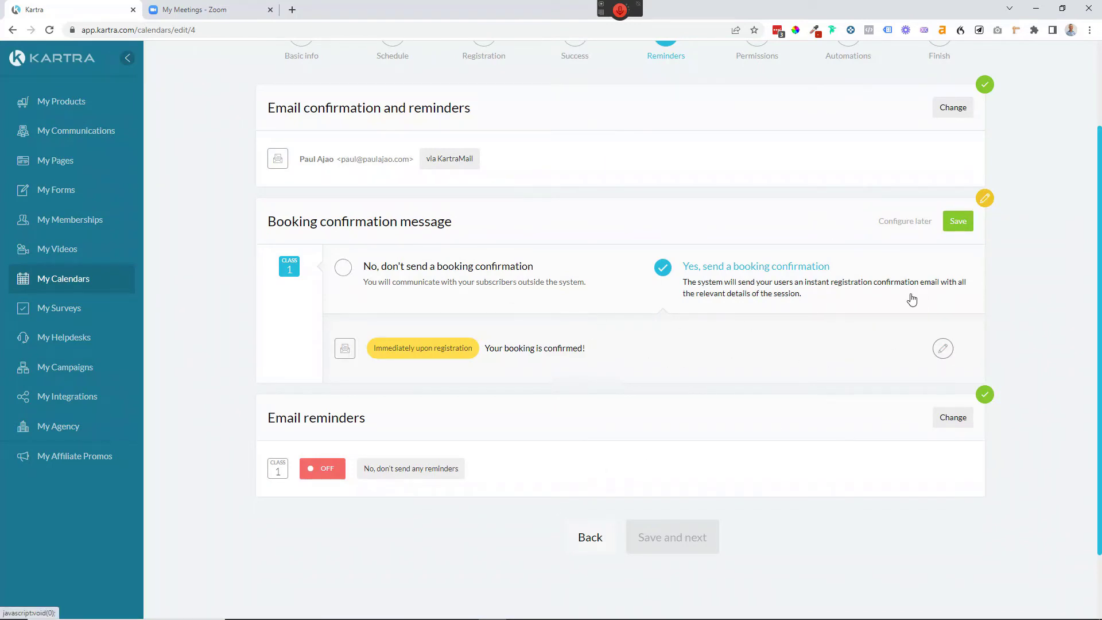
click(962, 227)
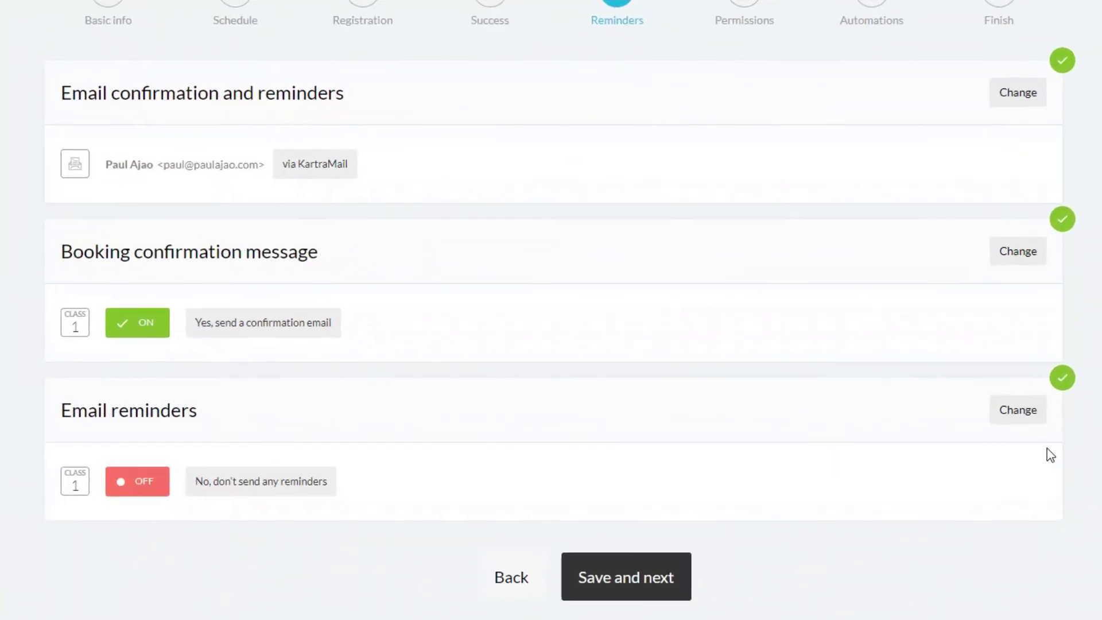
Enable class 1 email reminders with an "Event booking reminder" sent 0 days and 1 hour before the session starts, and save through to Permissions
click(1015, 412)
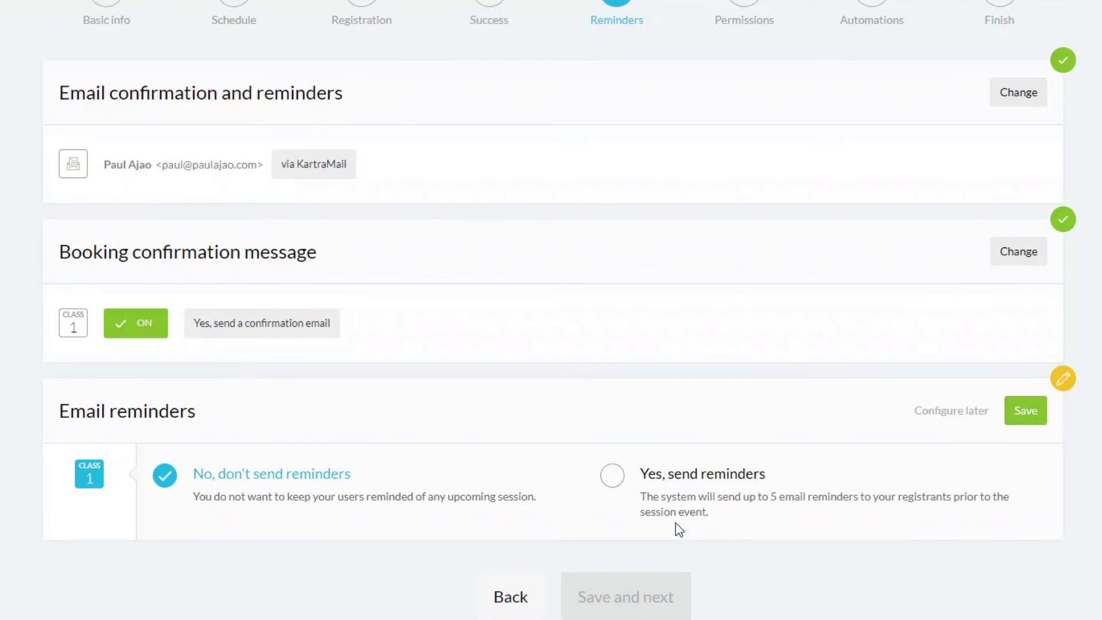
click(612, 477)
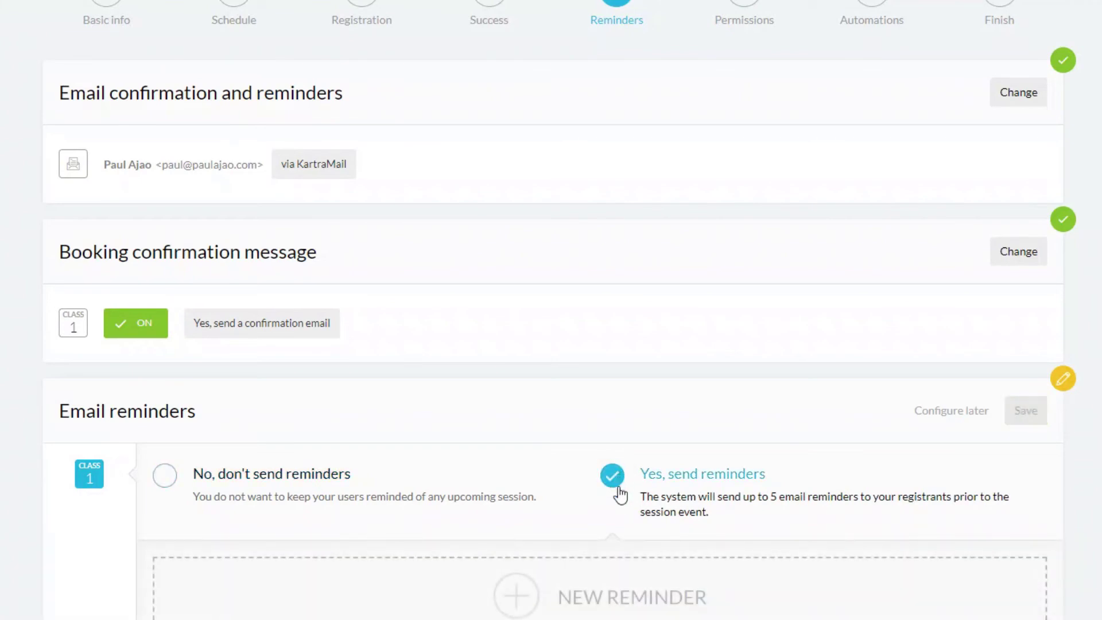
scroll(608, 545, down, 1)
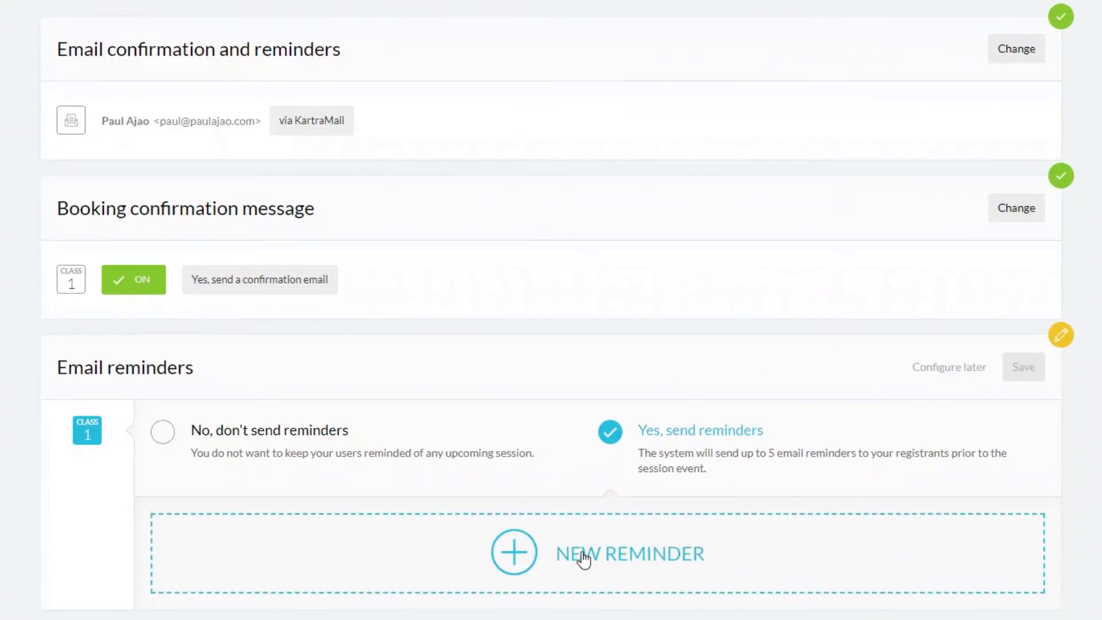
click(583, 555)
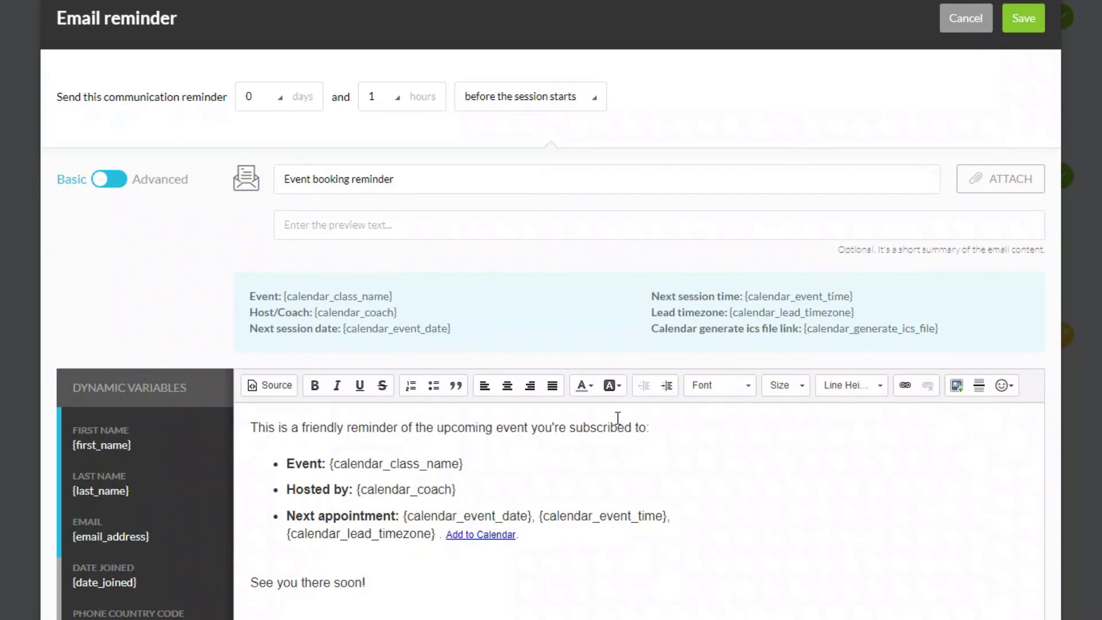
scroll(614, 503, down, 1)
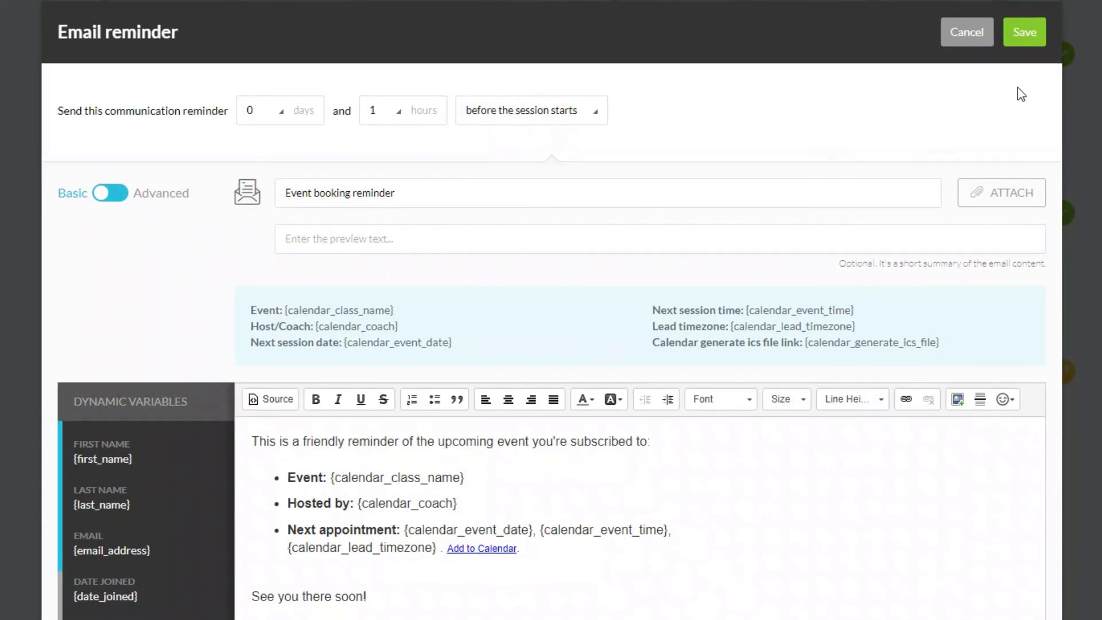
click(1027, 36)
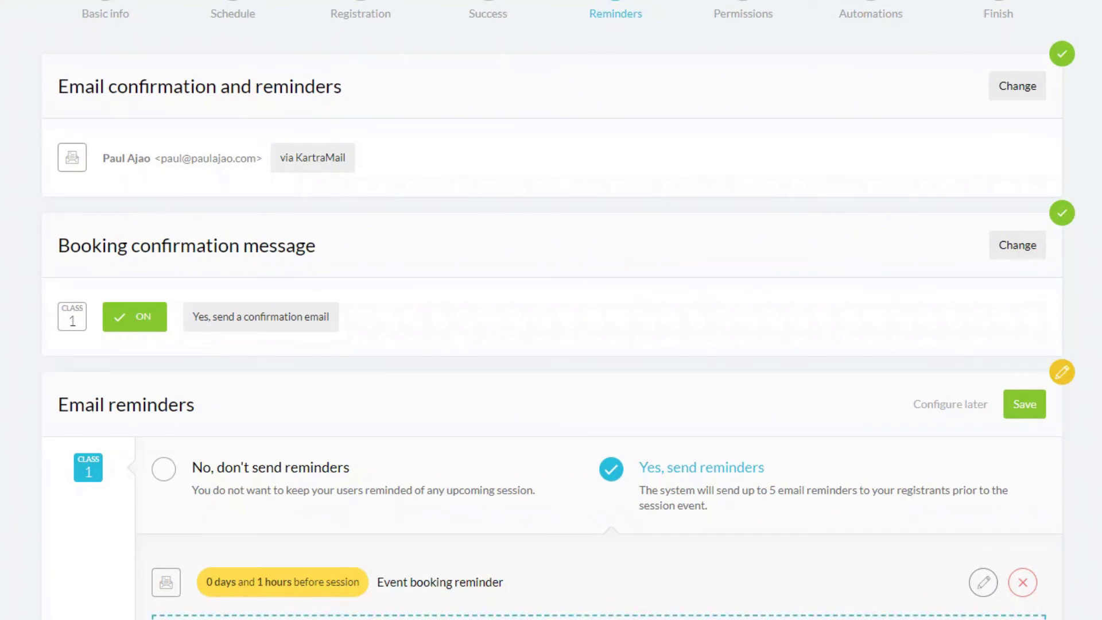
scroll(605, 569, down, 2)
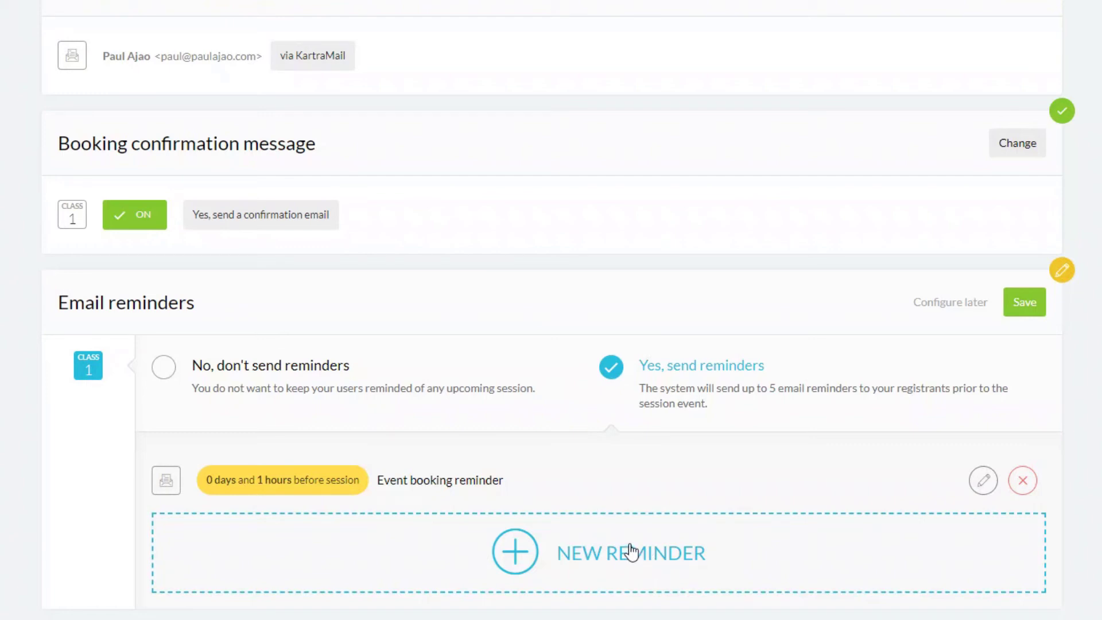
click(1027, 305)
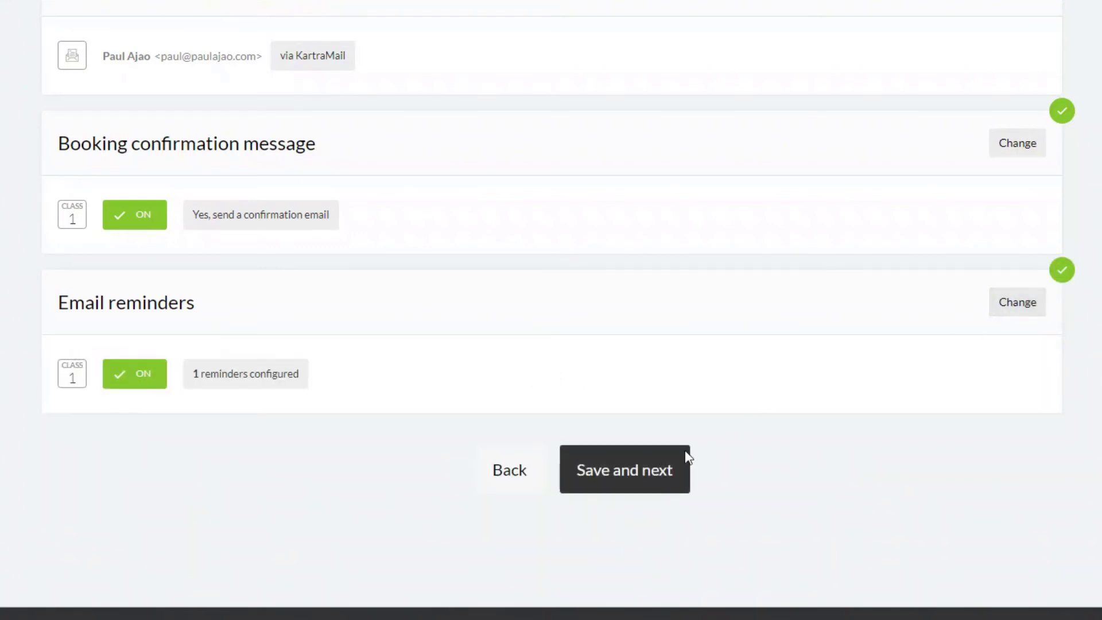
click(628, 476)
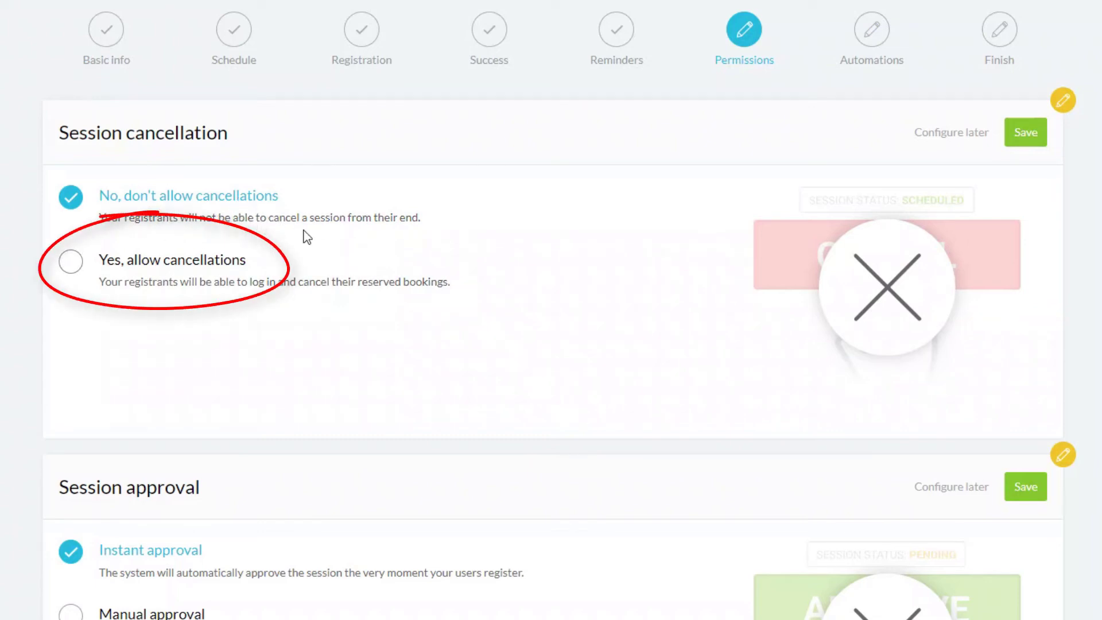
Save the permissions with cancellations not allowed and instant session approval, and continue to Automations
scroll(296, 406, down, 5)
scroll(295, 406, up, 5)
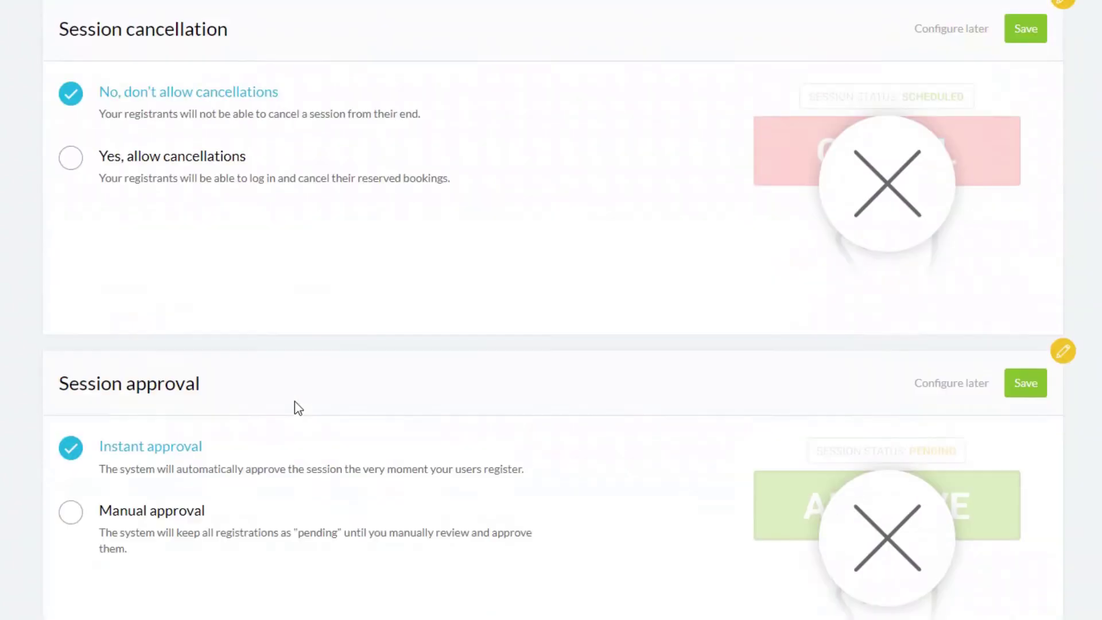
click(1026, 138)
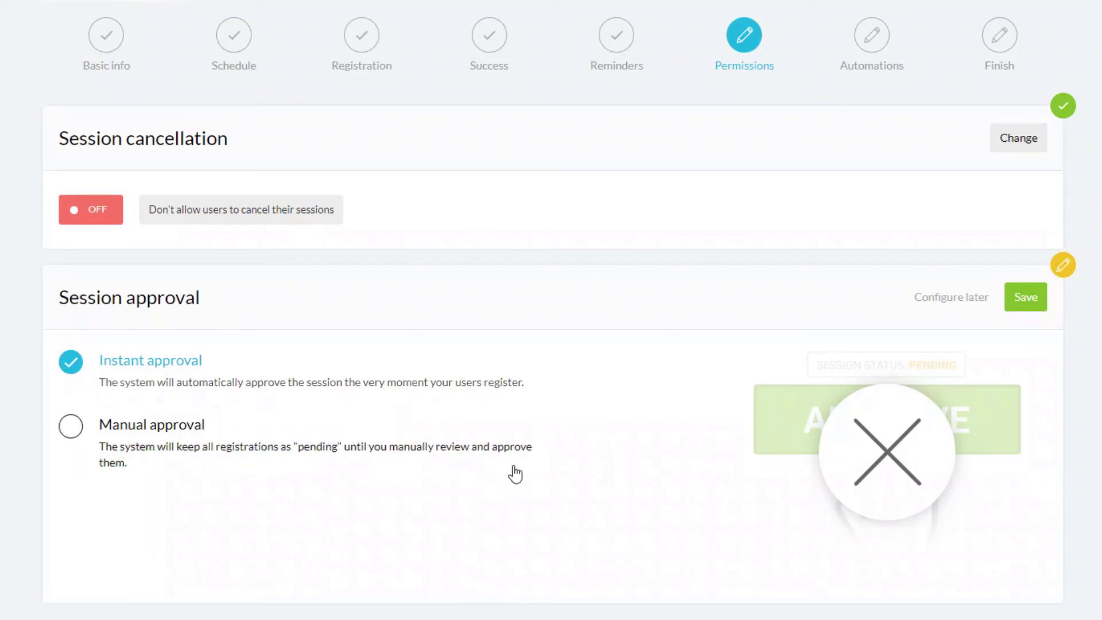
click(1034, 304)
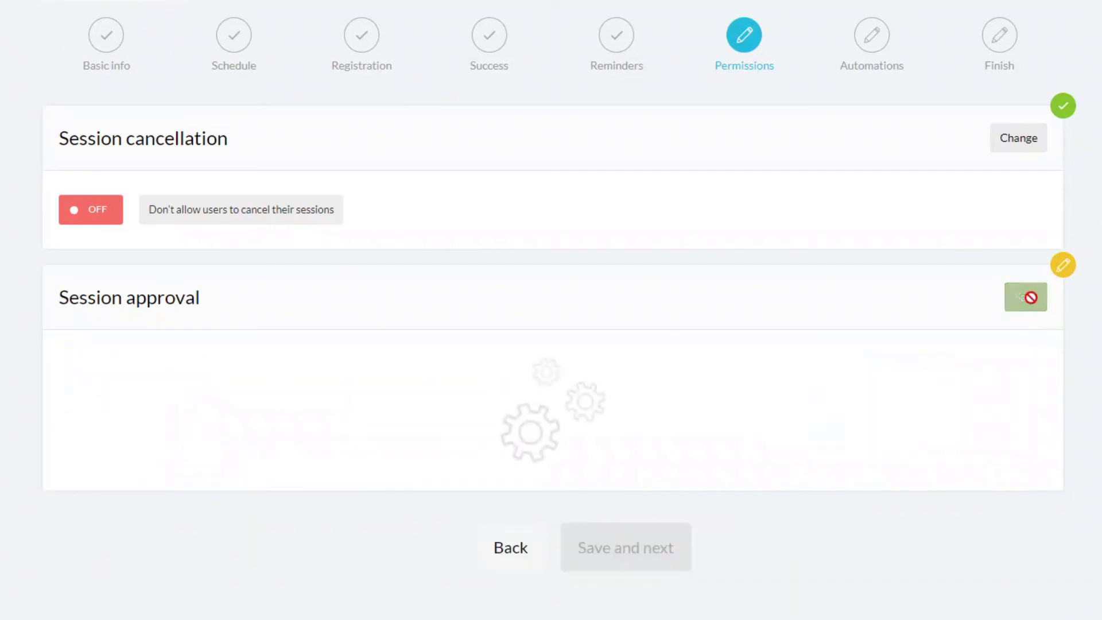
click(619, 543)
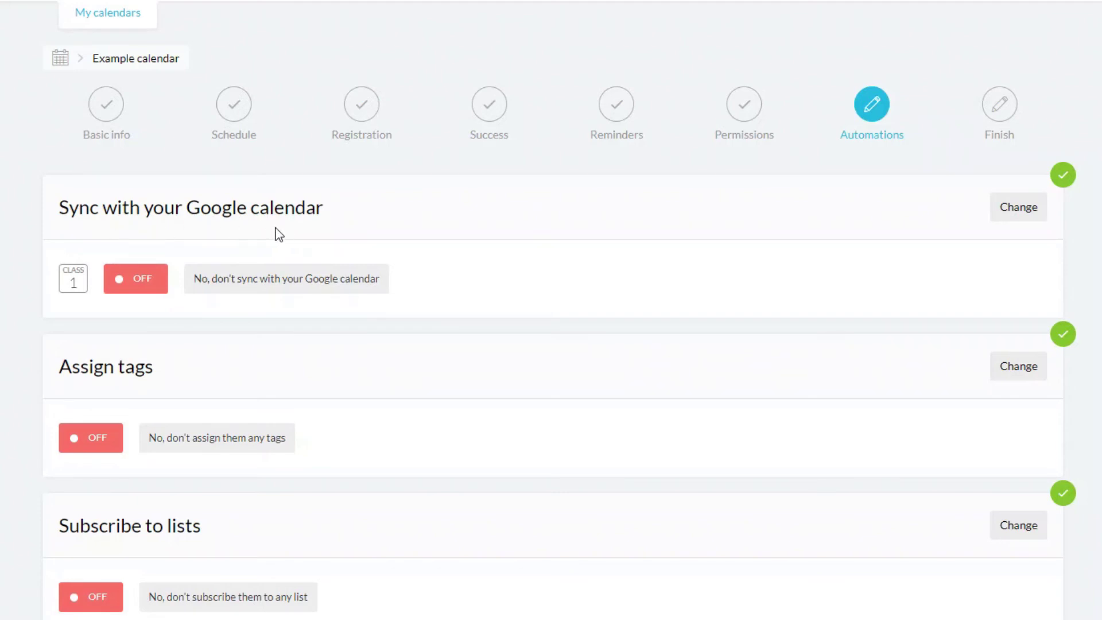
Choose to sync class 1 with Google Calendar and check the existing Google Calendar connection in the My Integrations section
click(1022, 211)
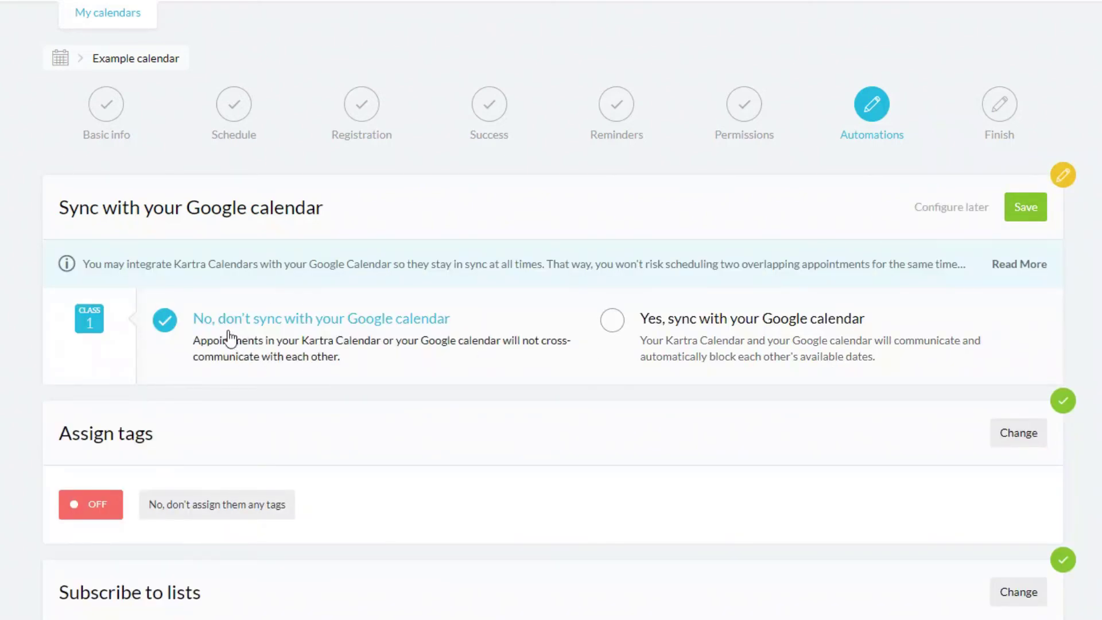
click(614, 326)
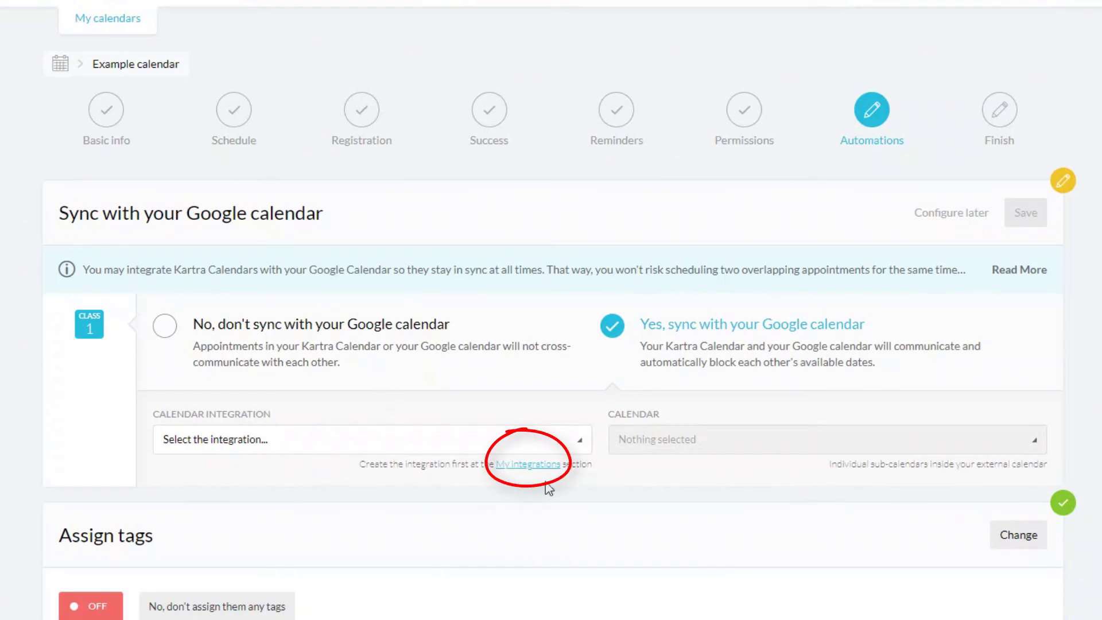
click(528, 467)
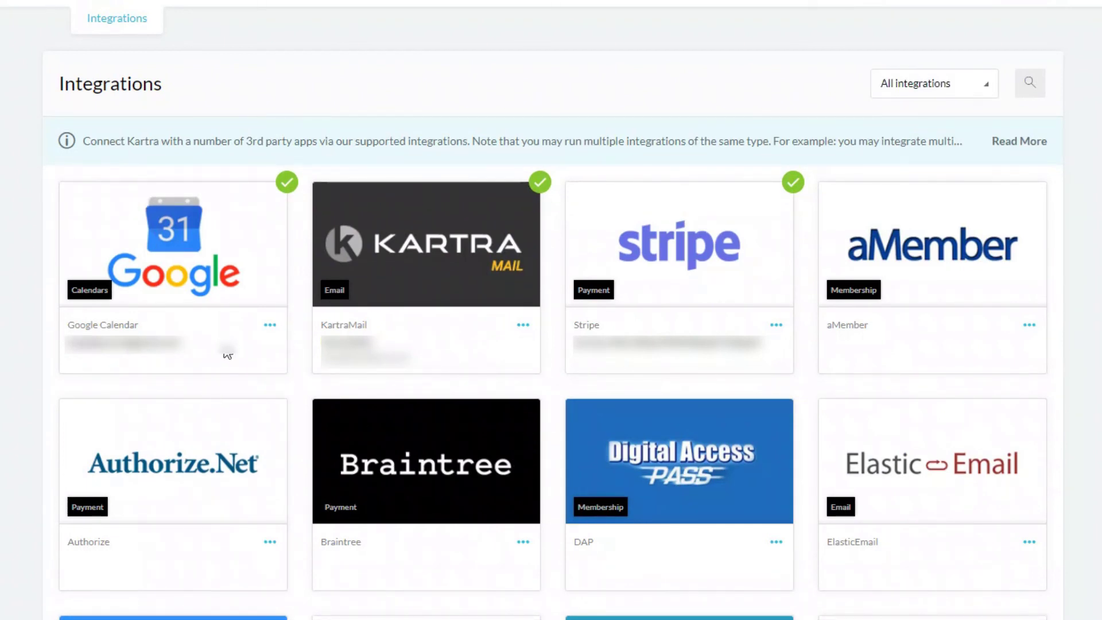
click(271, 327)
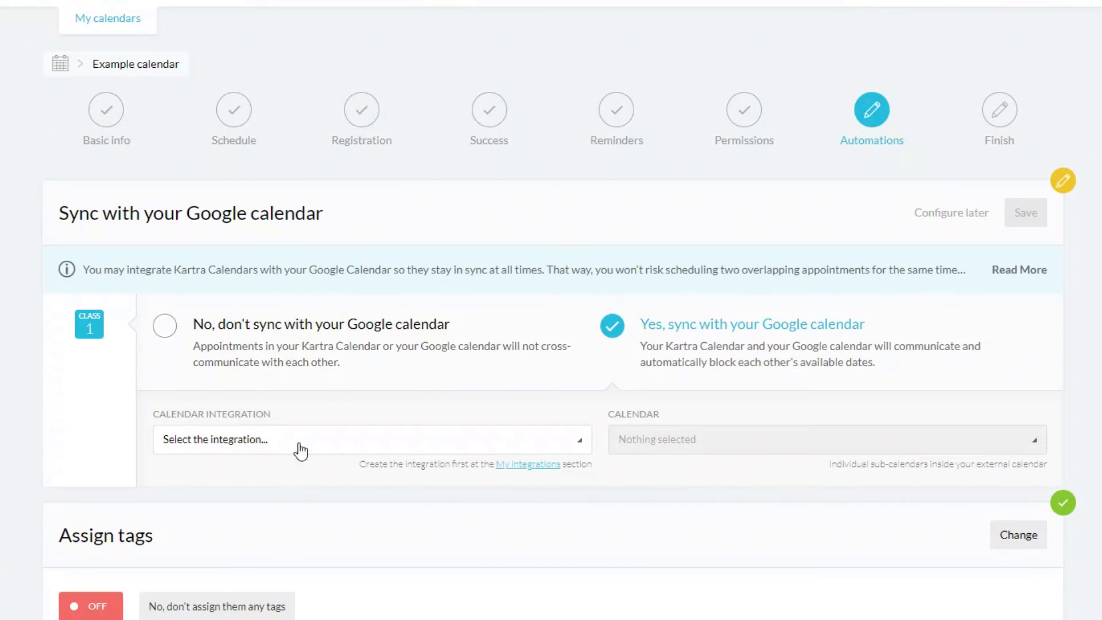
Select the connected Google account as the calendar integration and its calendar as the one to sync with class 1
click(289, 448)
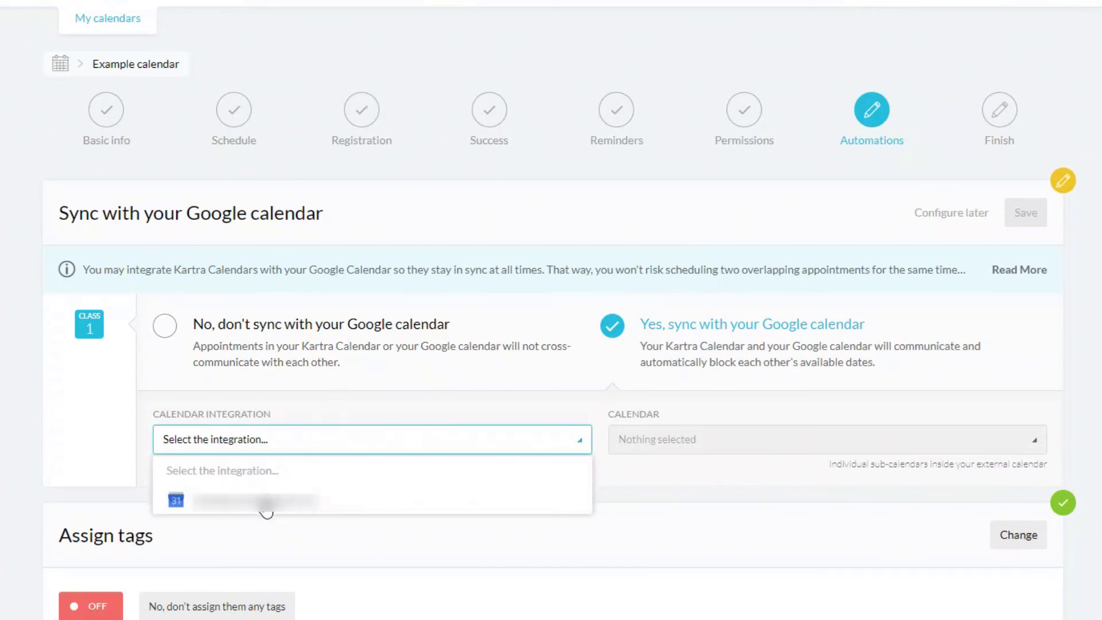
click(265, 504)
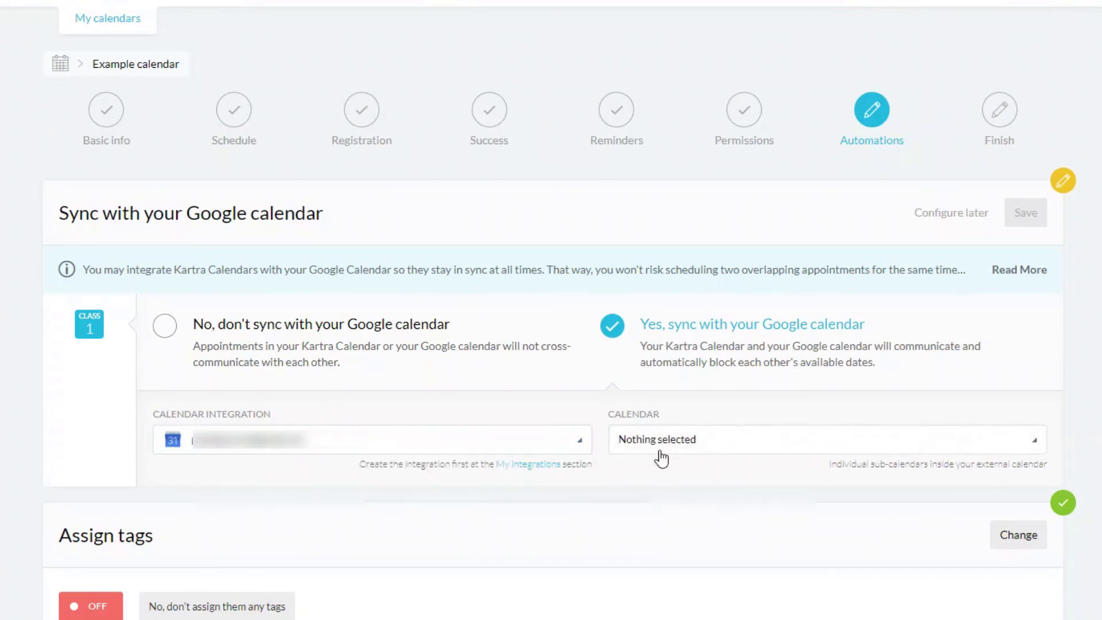
click(662, 451)
click(689, 508)
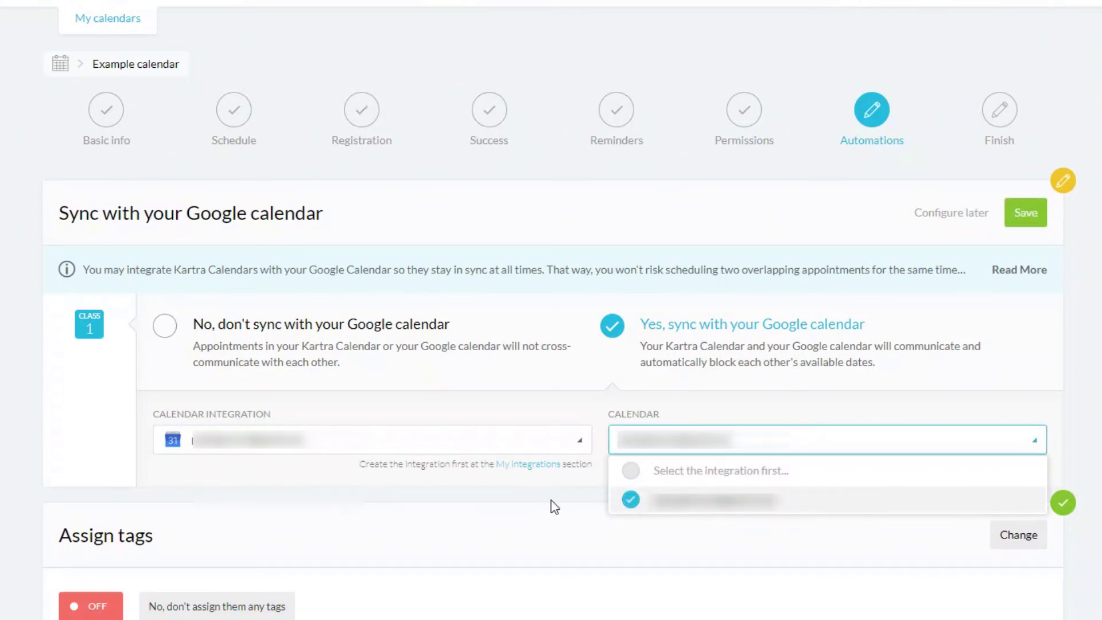
Save the Google Calendar sync for class 1 and choose to assign tags to people registering for the calendar
click(882, 548)
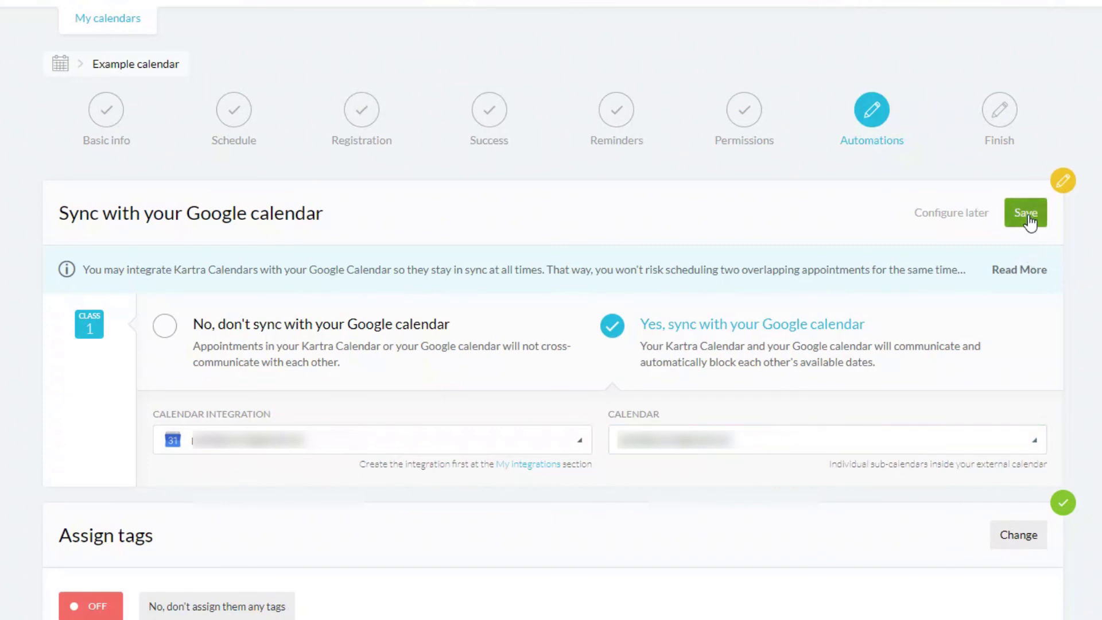
click(1027, 214)
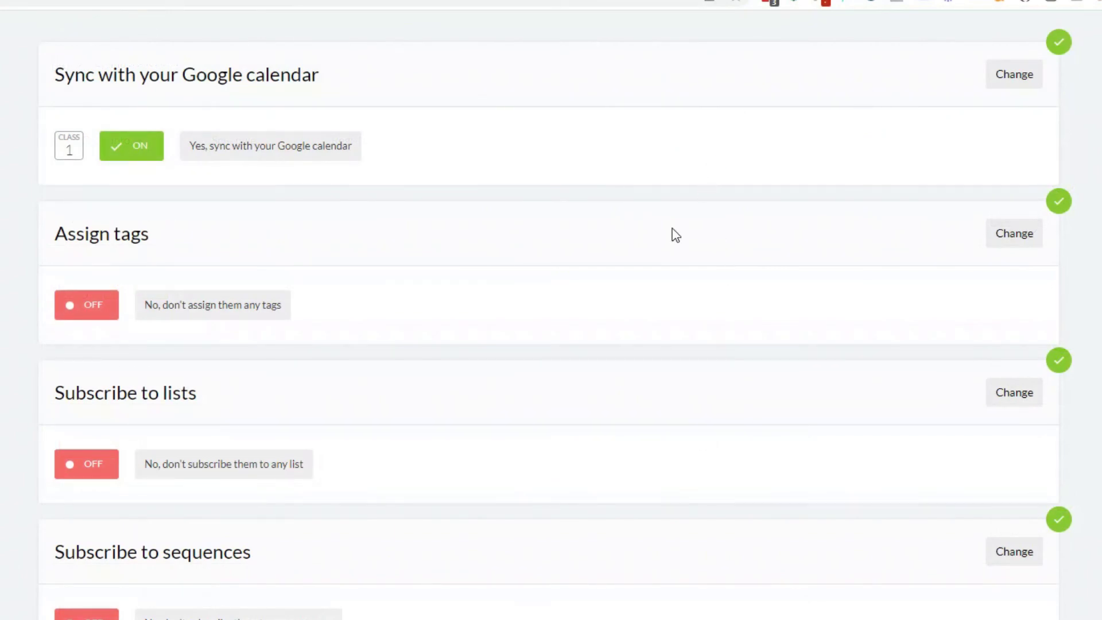
click(1015, 244)
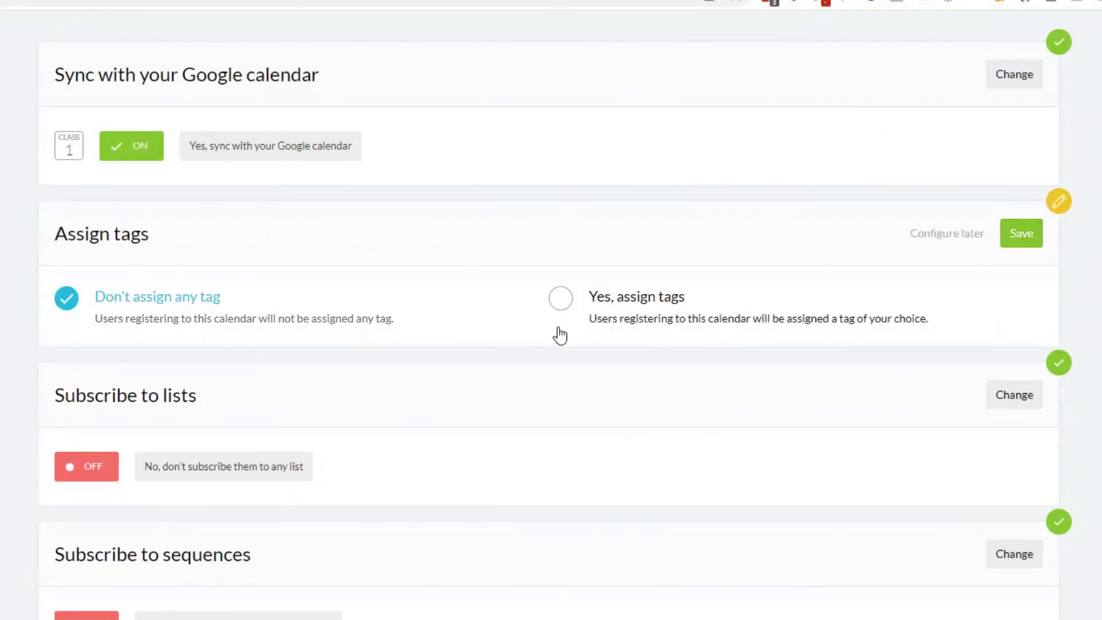
click(561, 301)
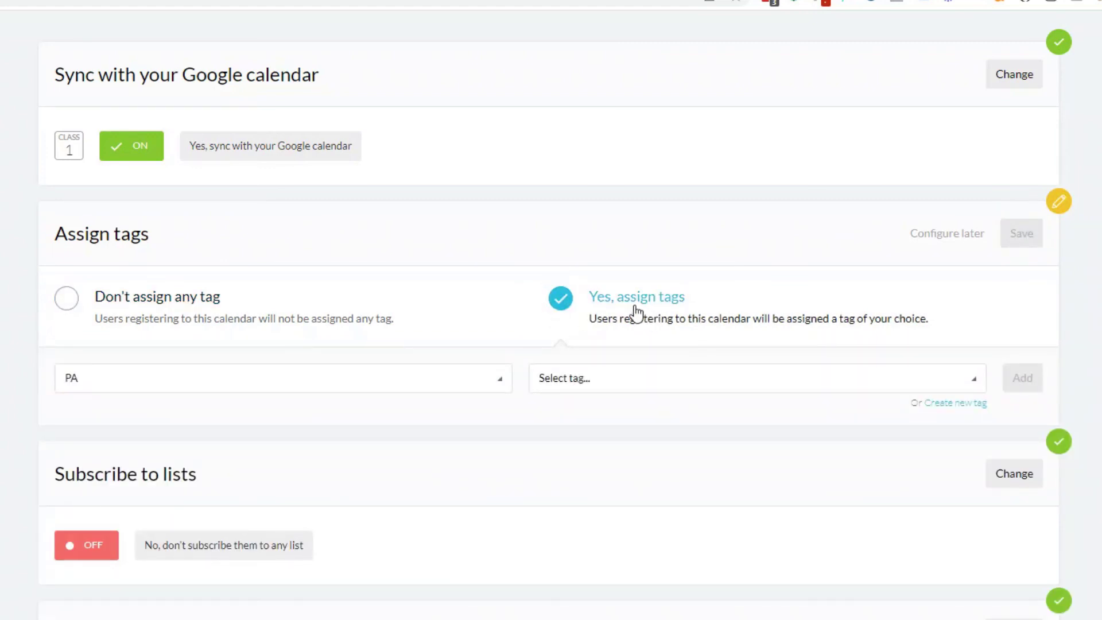
Add the "Discovery call" tag from the PA category and save the tag assignment
click(484, 391)
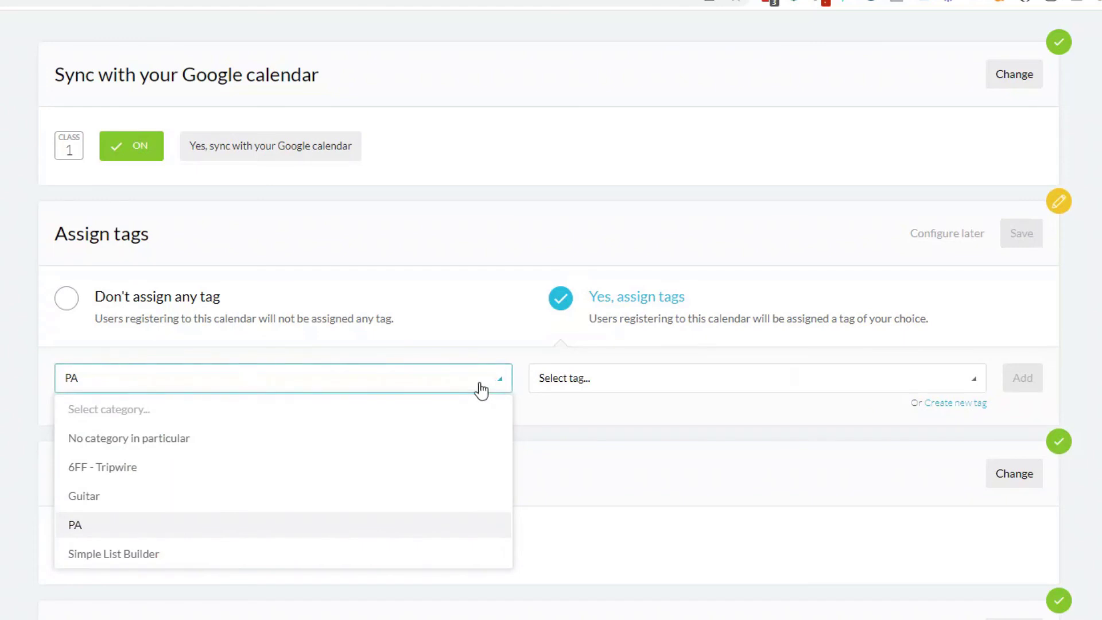
click(109, 525)
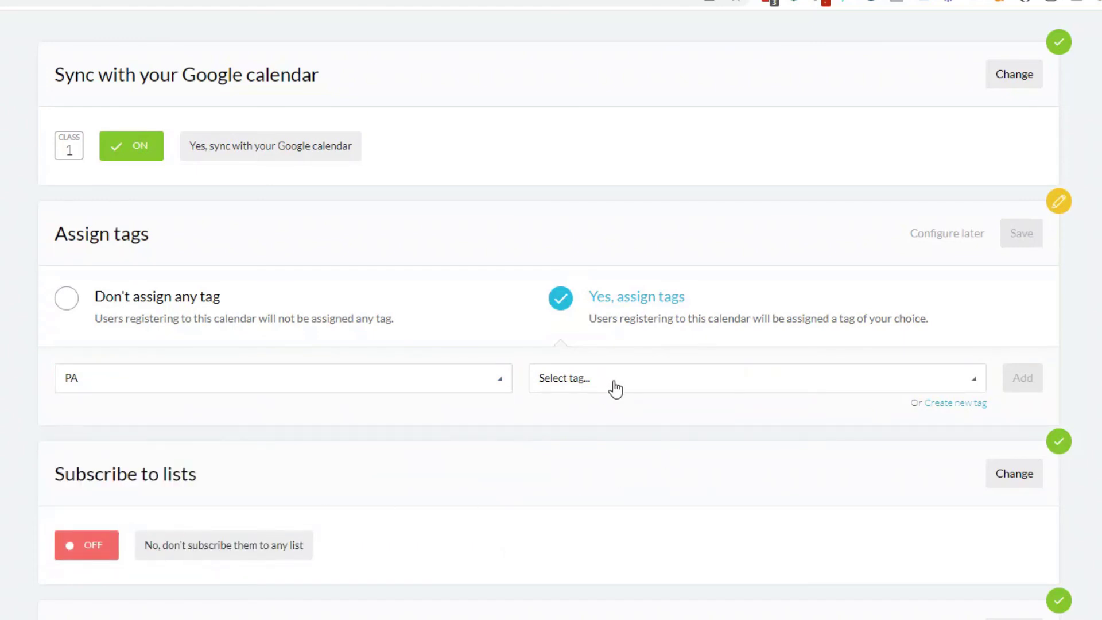
click(614, 387)
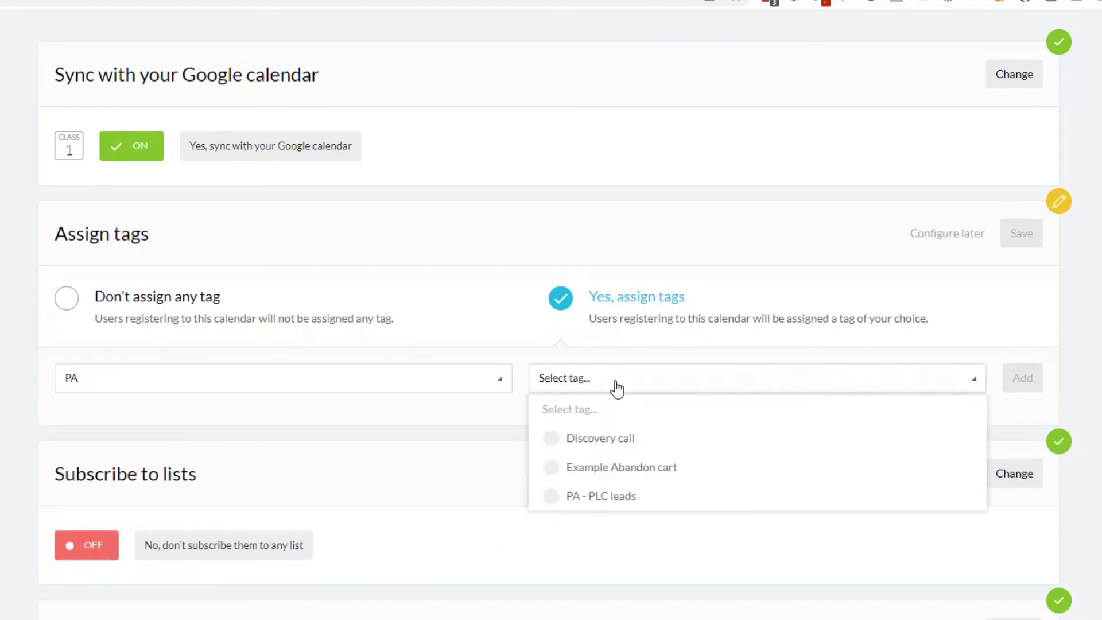
click(613, 443)
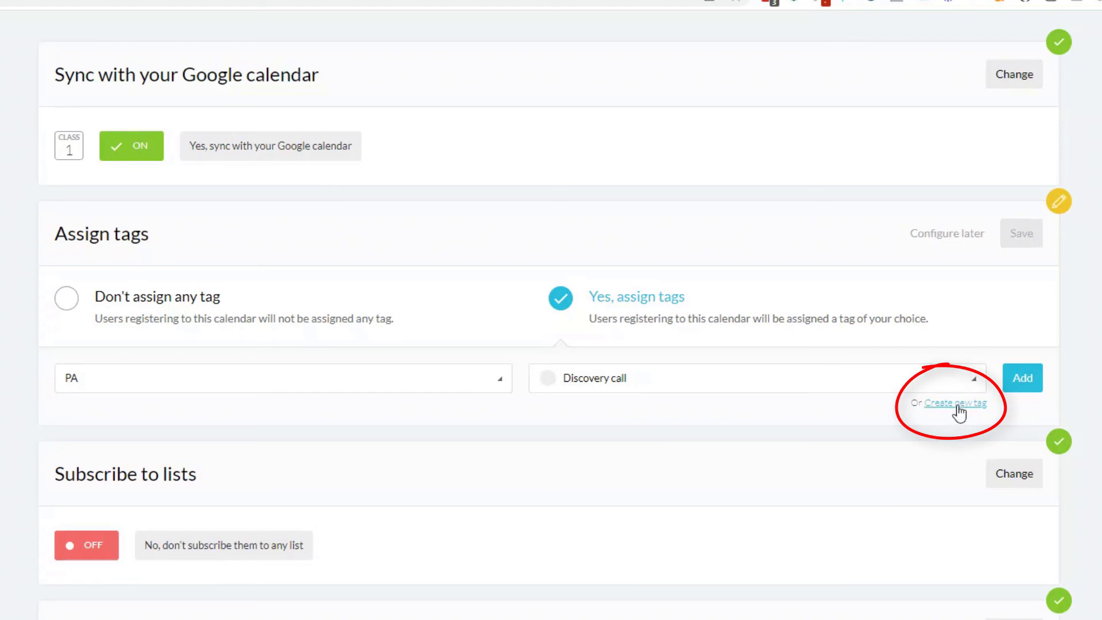
click(1022, 384)
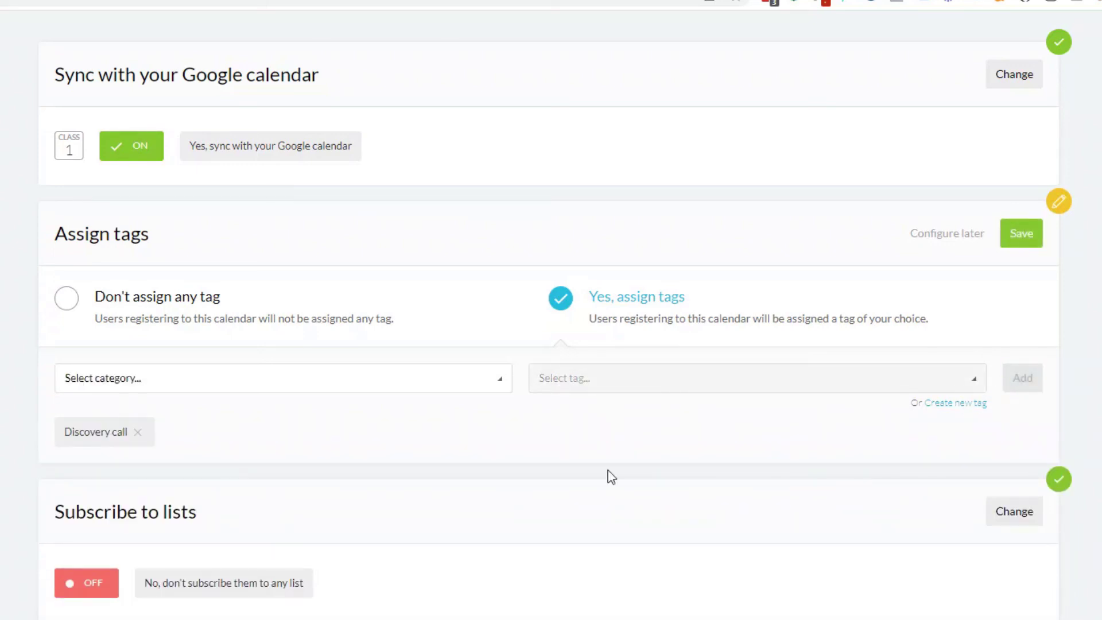
click(1024, 241)
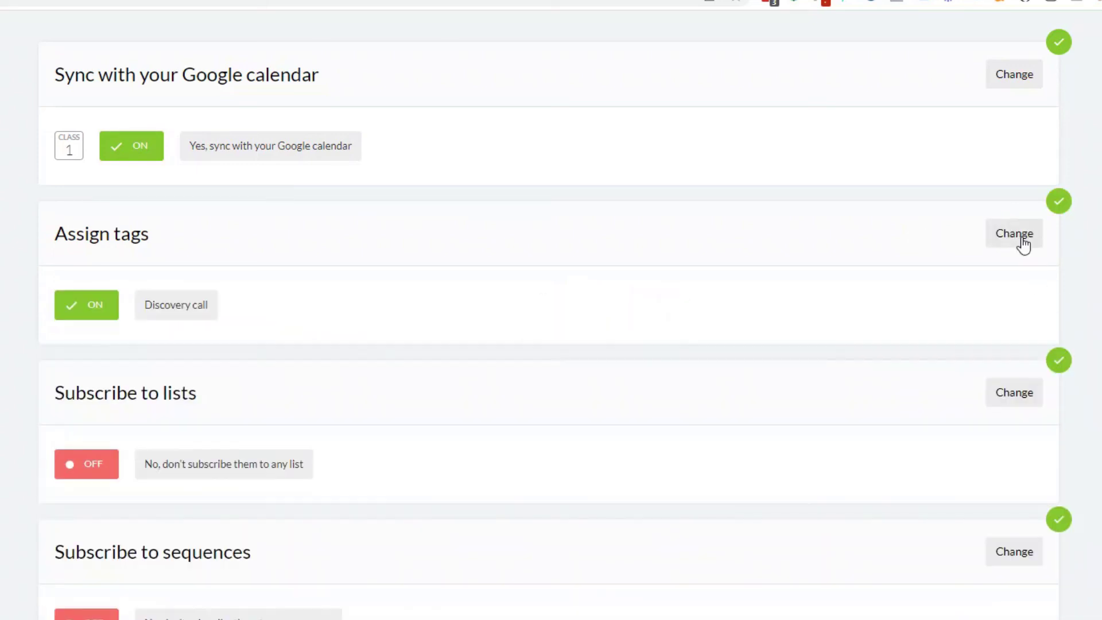
Keep lists, sequences and advanced automations off, and save the Automations settings to finish creating the calendar
scroll(750, 485, down, 1)
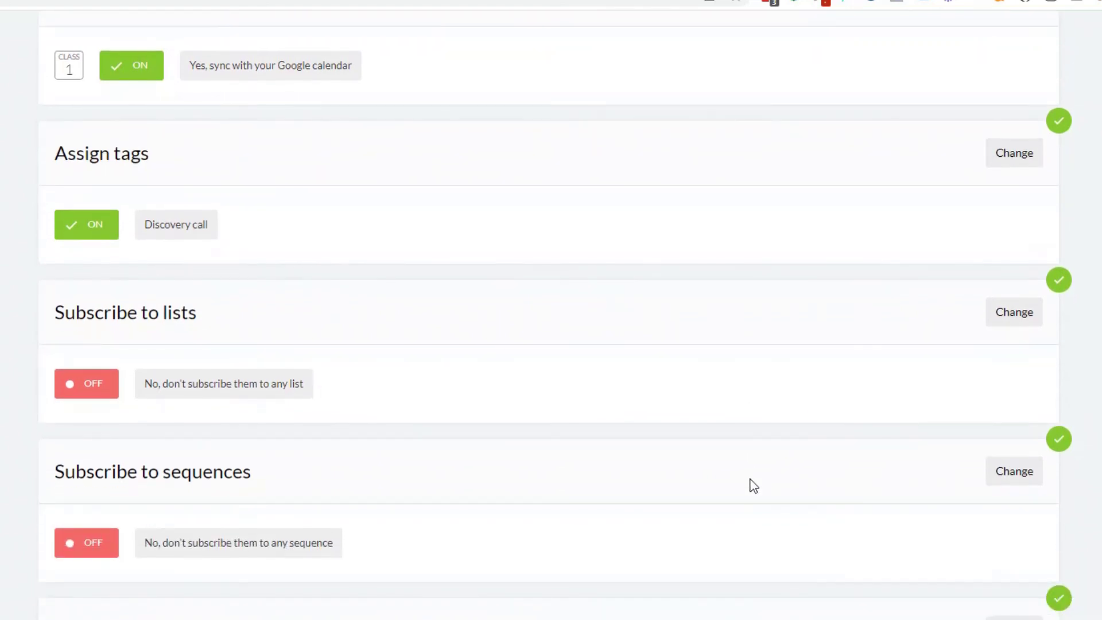
scroll(752, 486, down, 1)
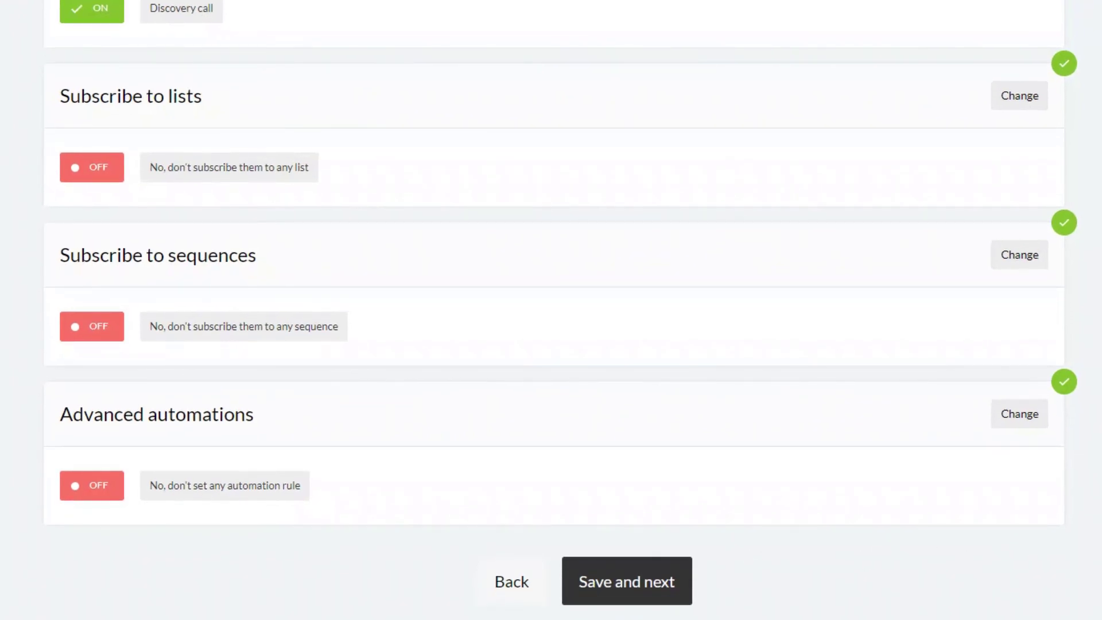
click(645, 590)
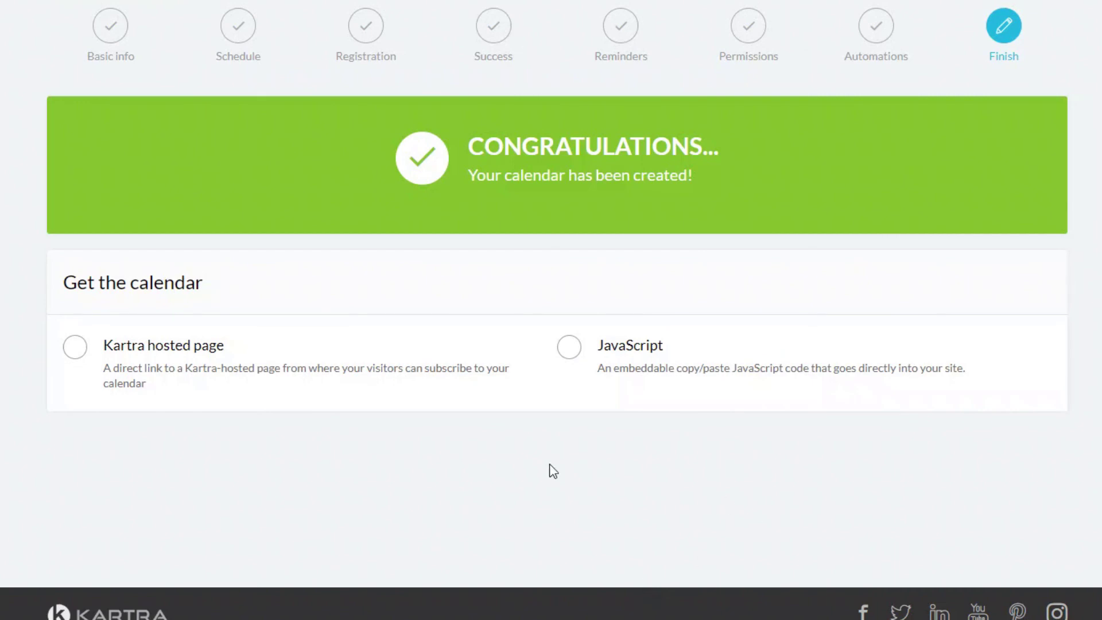
Get the calendar as a Kartra hosted page, copy its direct link and open it in a new browser tab
click(76, 351)
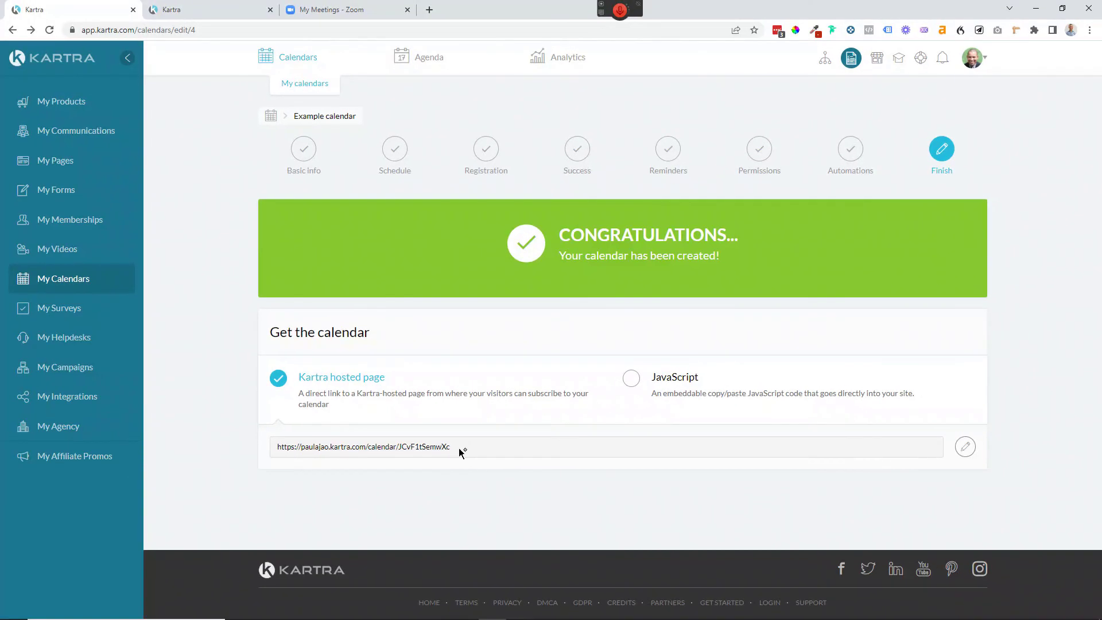
drag(283, 473, 272, 474)
key(ctrl+c)
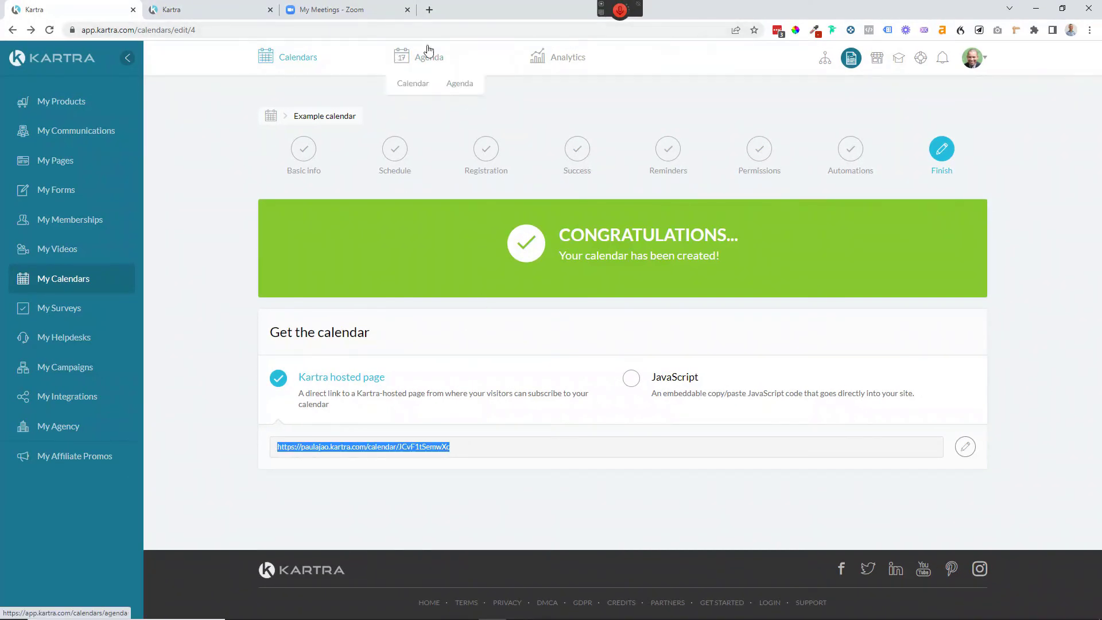
click(429, 10)
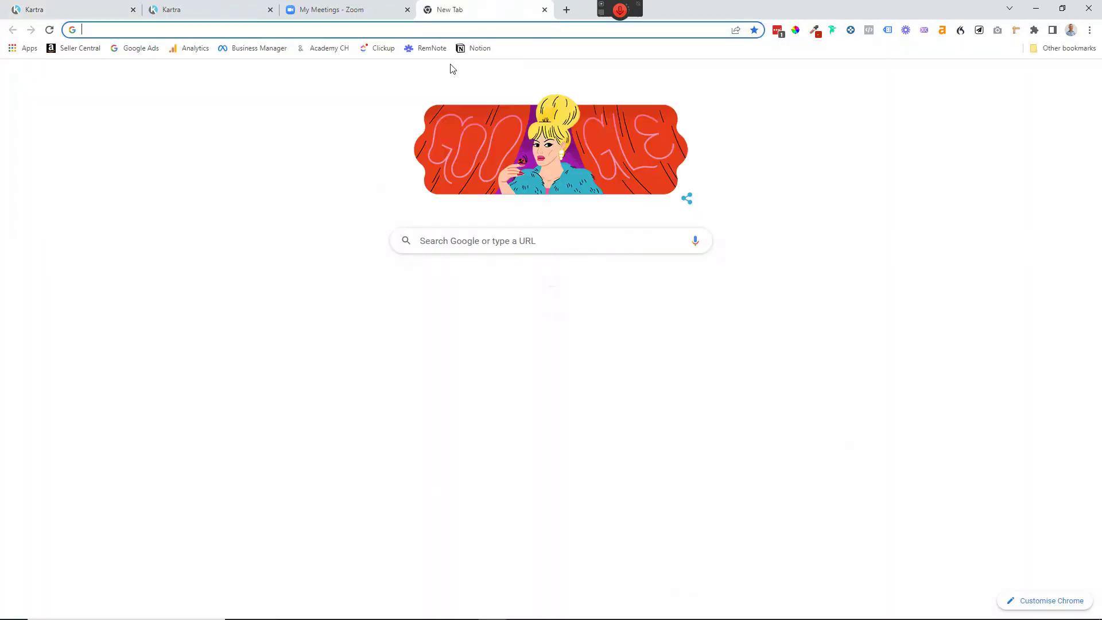
click(412, 28)
key(ctrl+v)
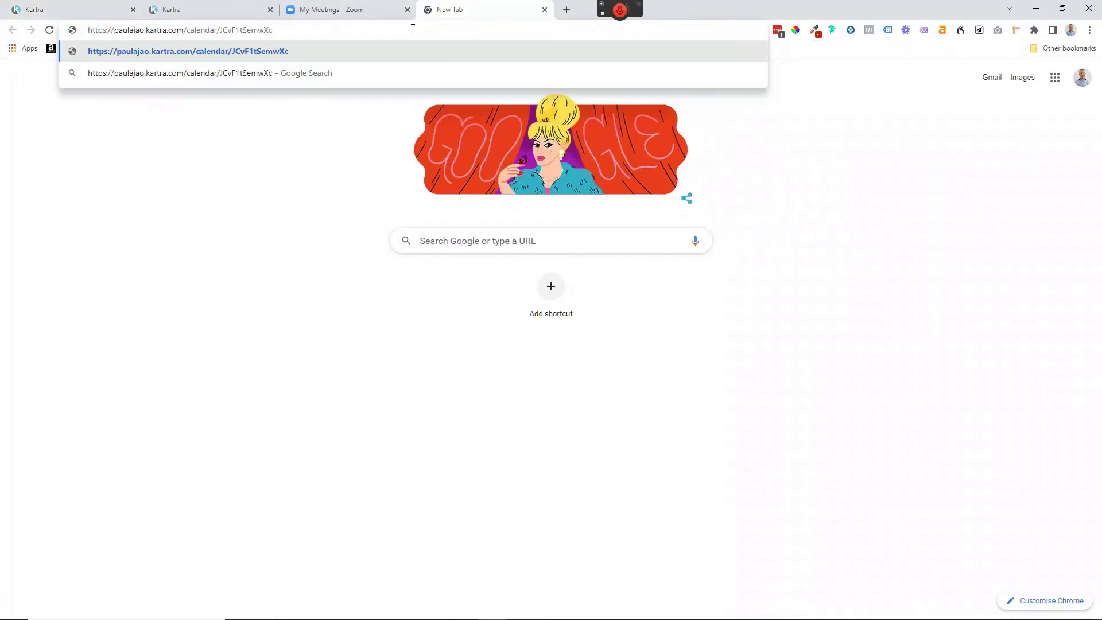
key(Return)
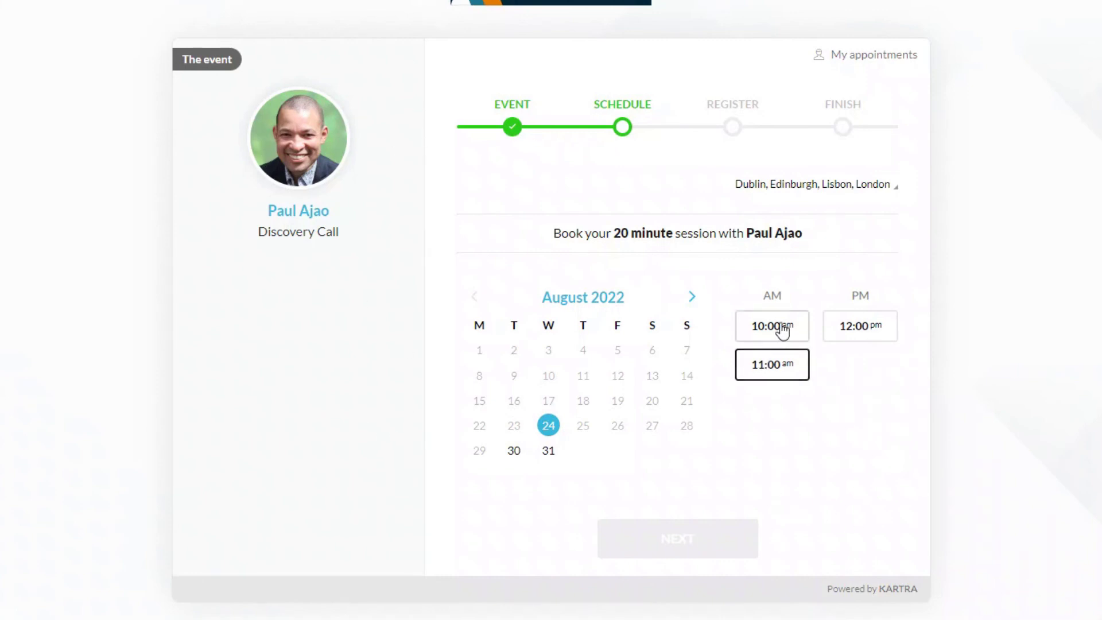
Try the booking page by selecting the 11:00 am session on 31 August 2022 and continuing to registration
click(556, 454)
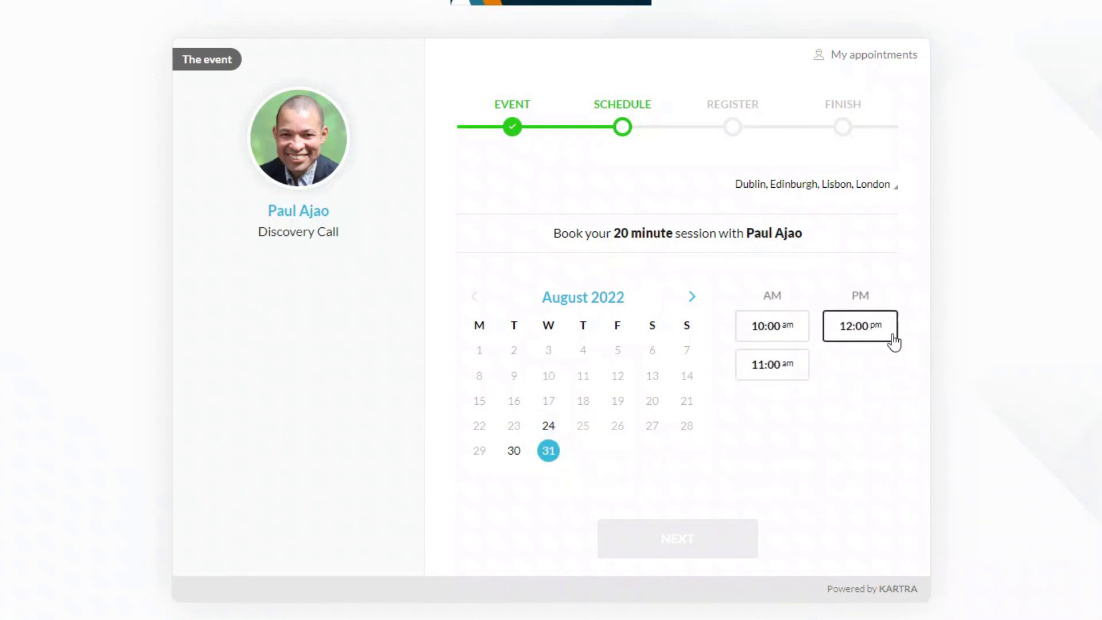
click(776, 374)
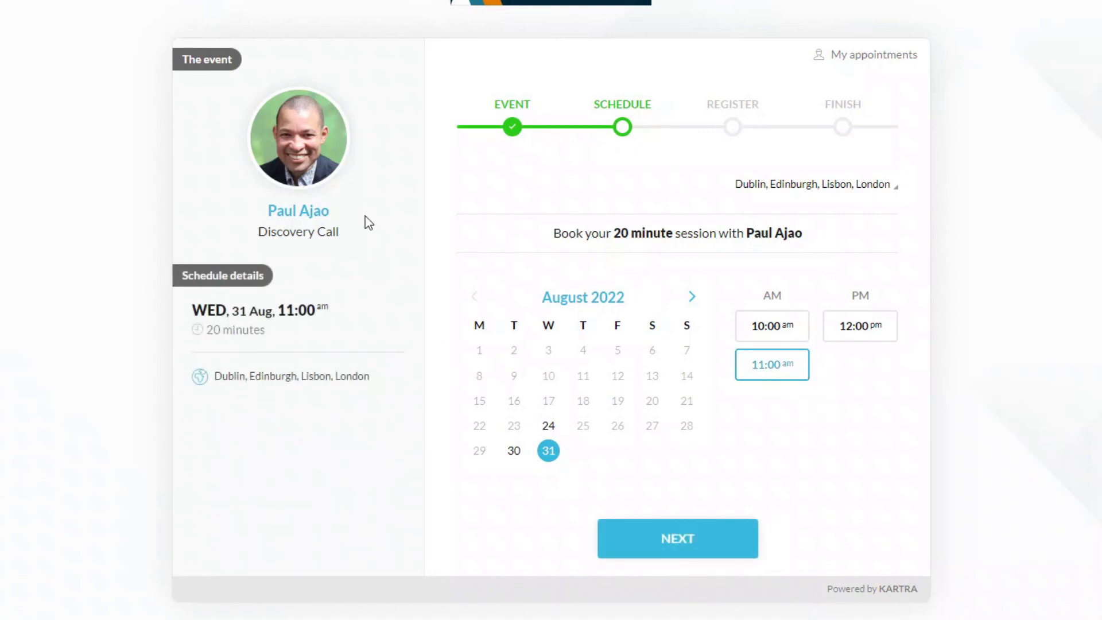
click(672, 549)
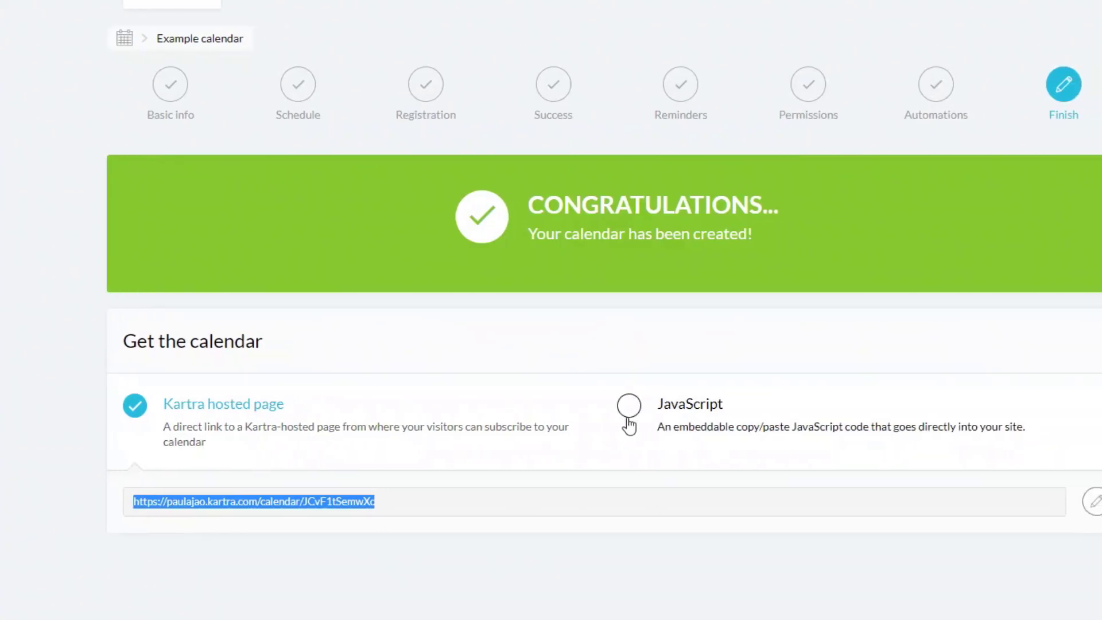
Choose the JavaScript embed option for getting the finished calendar
click(574, 409)
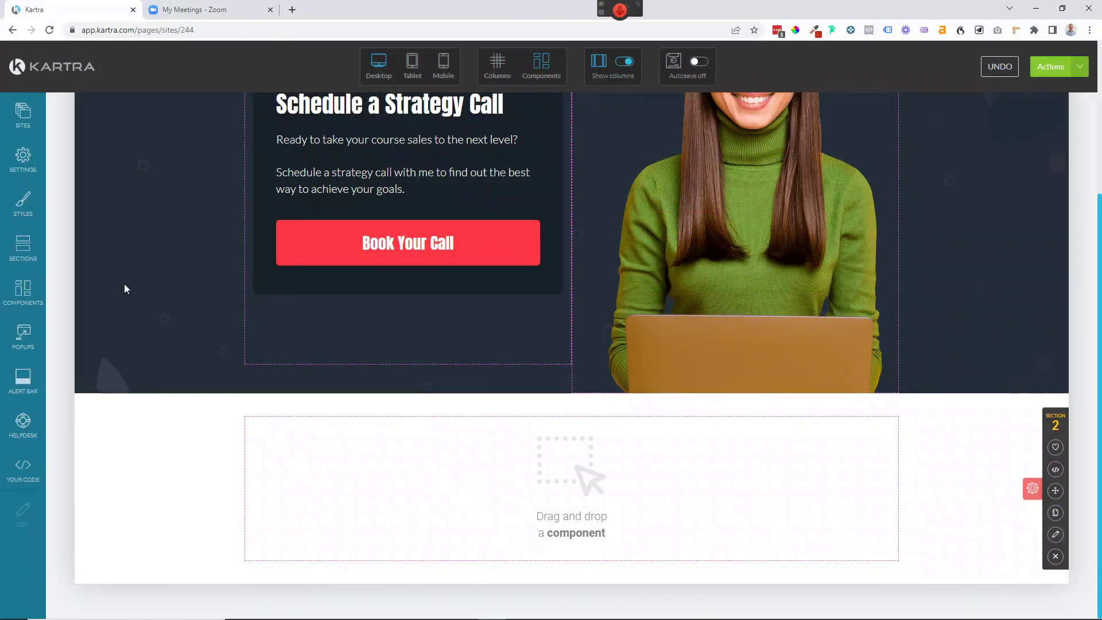
Add a Calendar component to the empty section 2 below the "Schedule a Strategy Call" section of the page
click(22, 298)
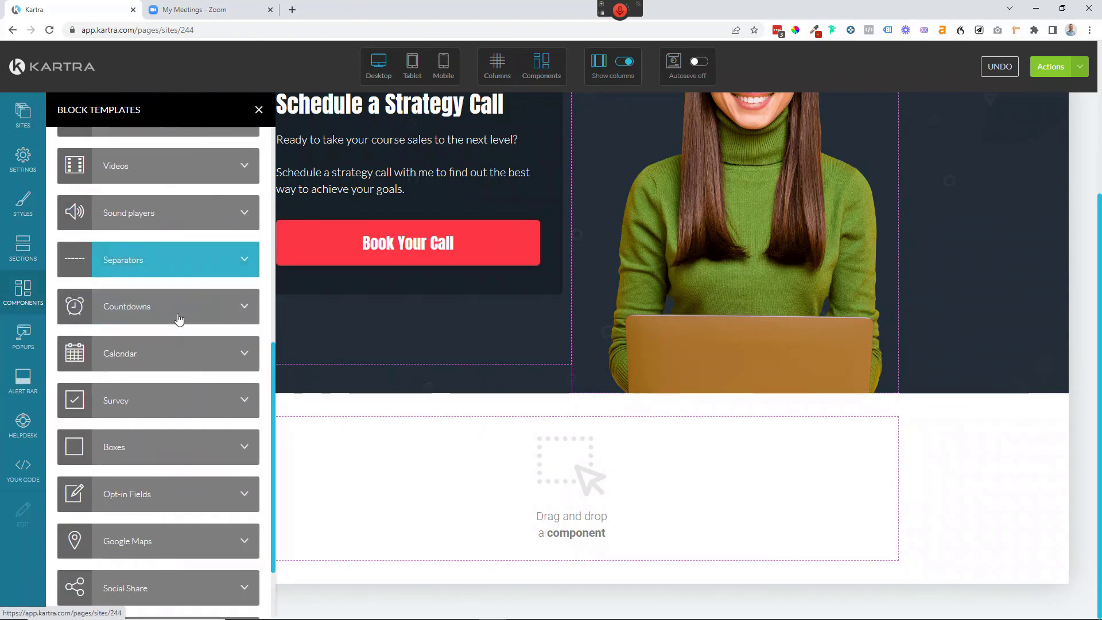
click(148, 358)
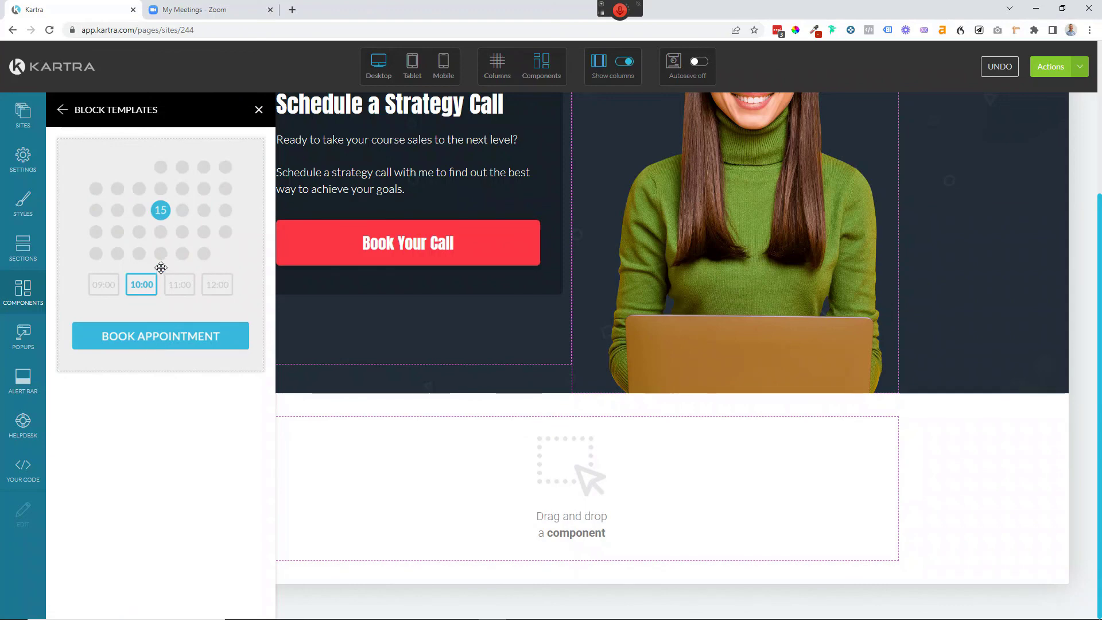
drag(157, 244, 518, 540)
scroll(637, 509, down, 3)
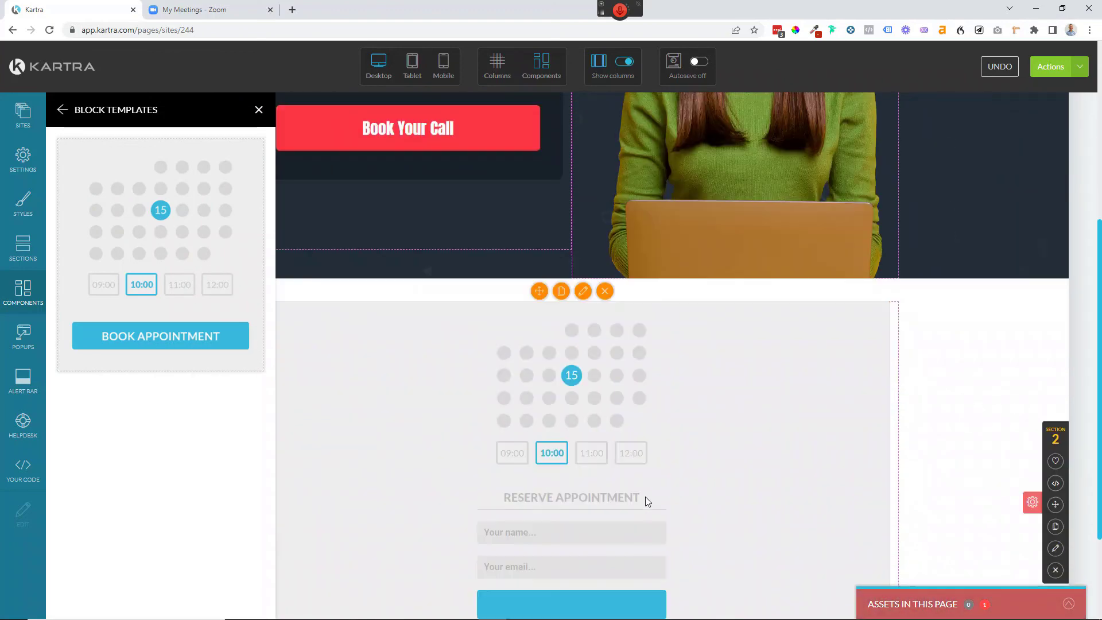
click(259, 110)
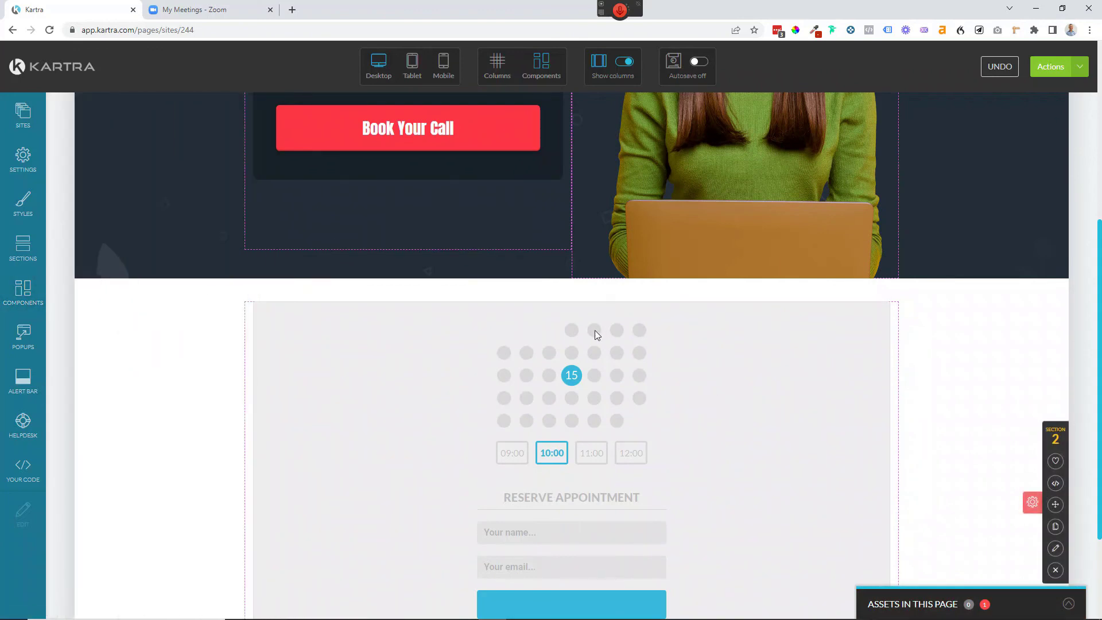
Configure the page's calendar component to use "Example calendar" and apply it
mouse_move(599, 334)
click(584, 292)
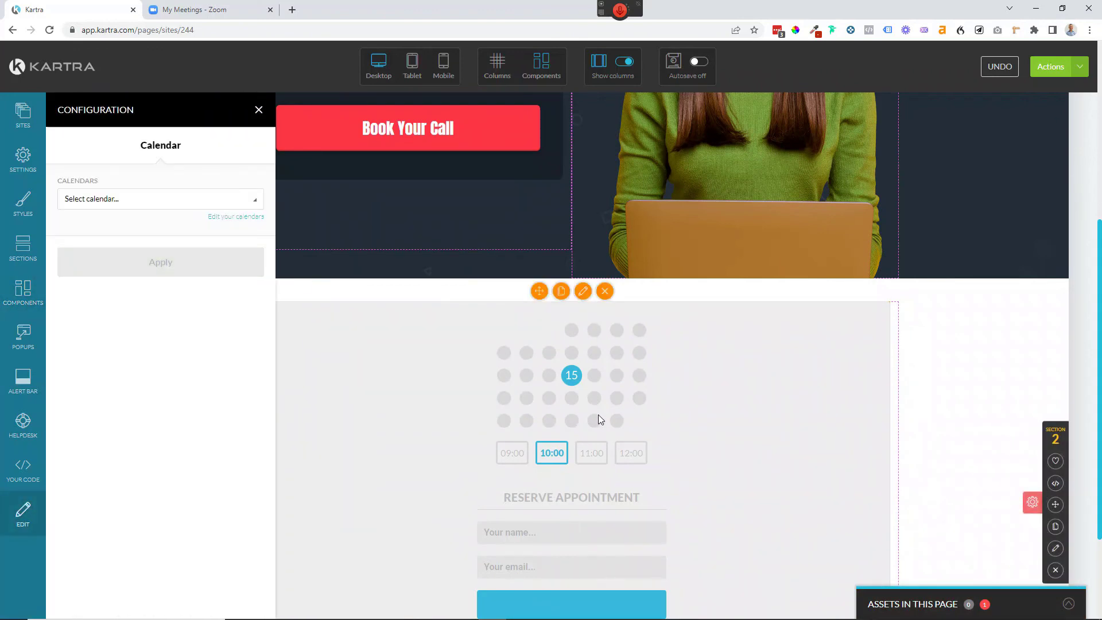
click(105, 201)
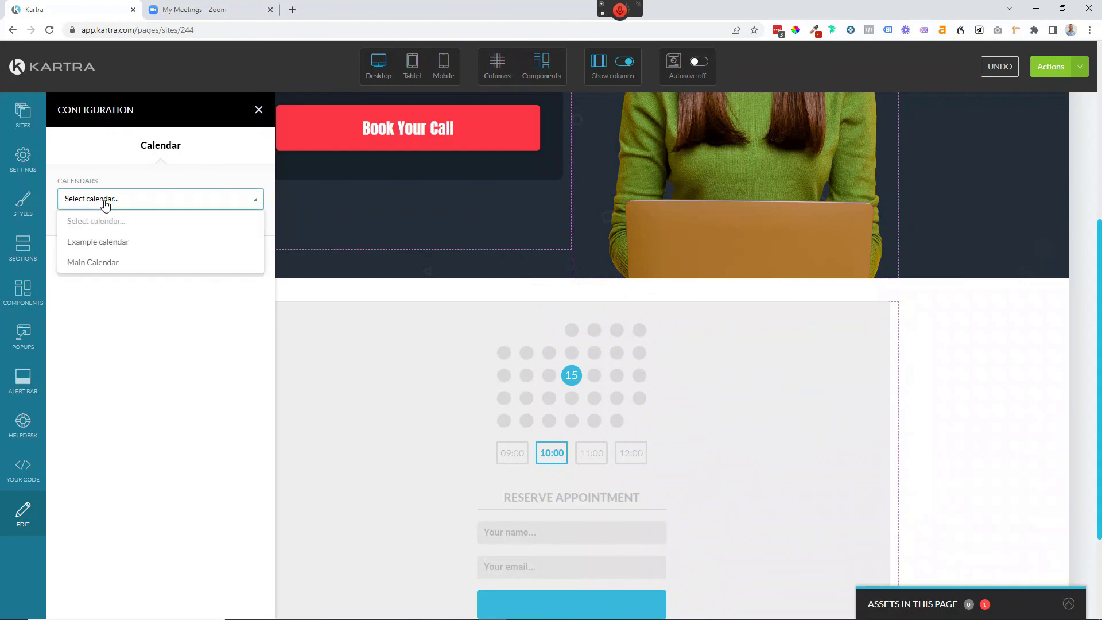
click(104, 246)
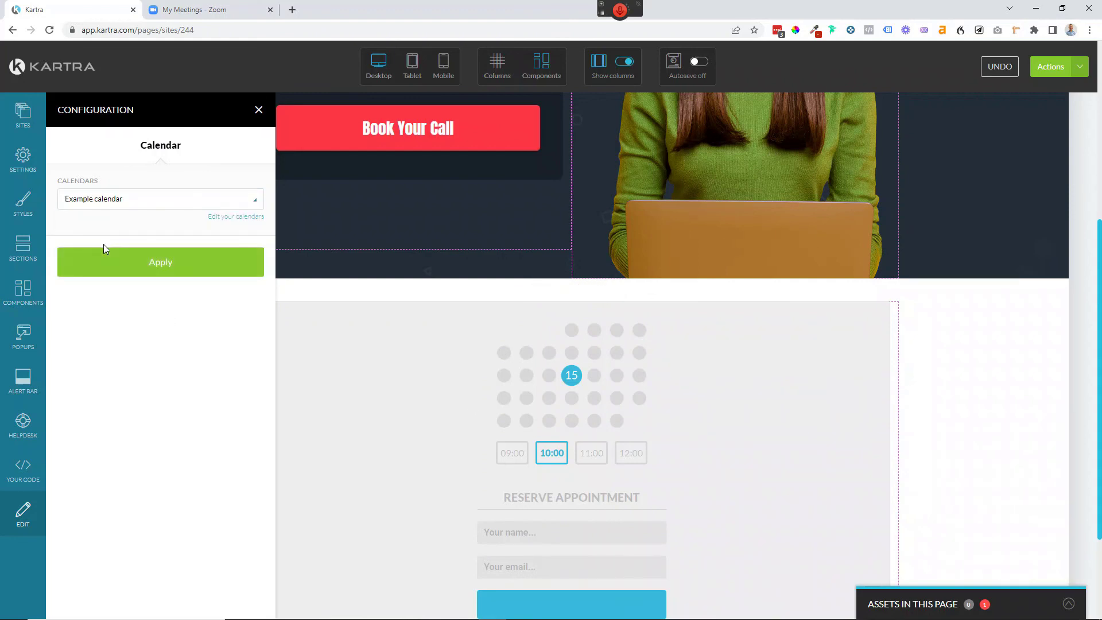
click(156, 262)
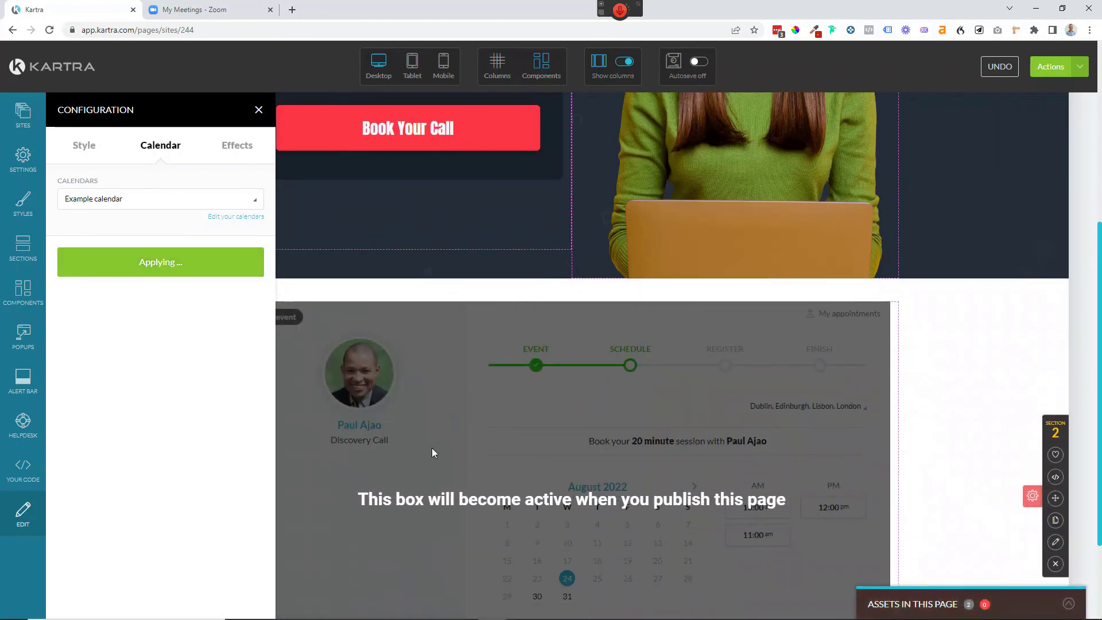
Publish the page live, copy its page link and open it in a new browser tab
click(1080, 67)
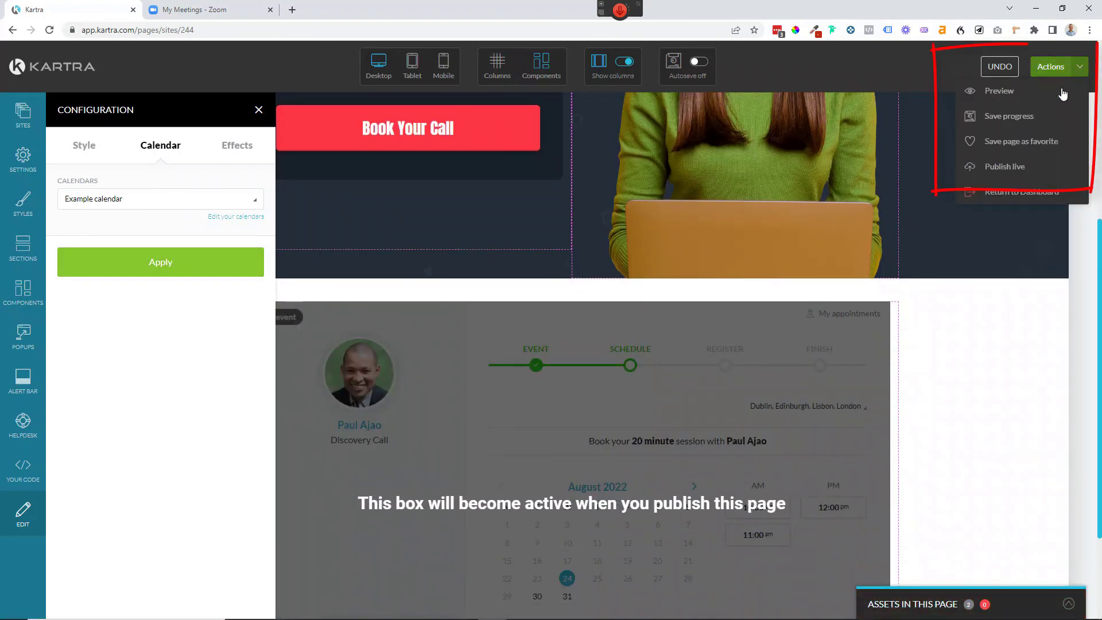
click(1004, 166)
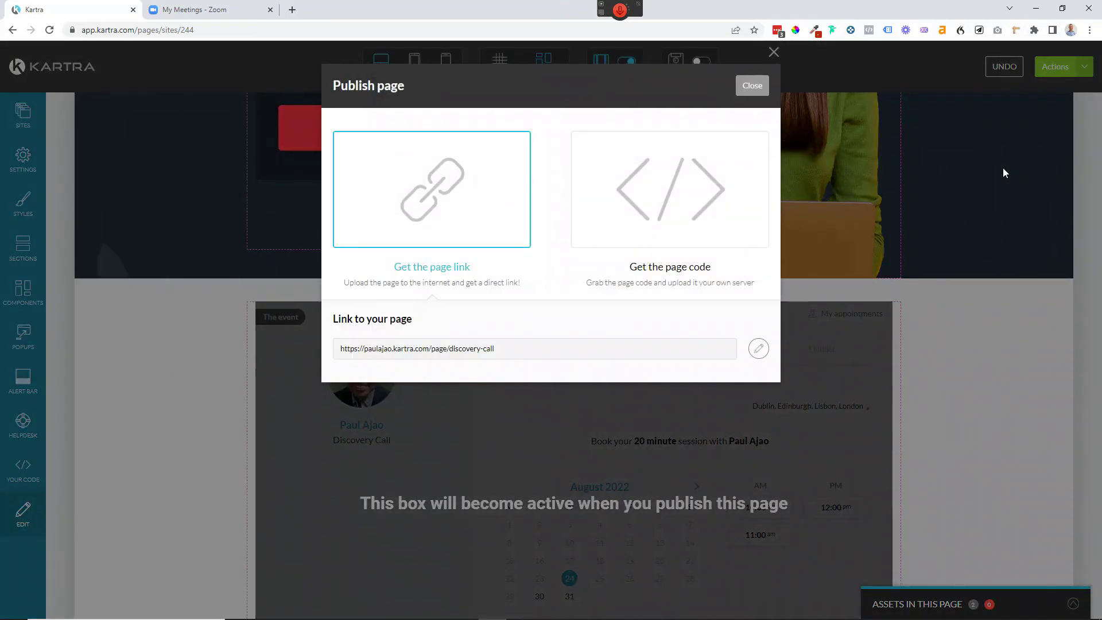
drag(518, 351, 288, 367)
key(ctrl+c)
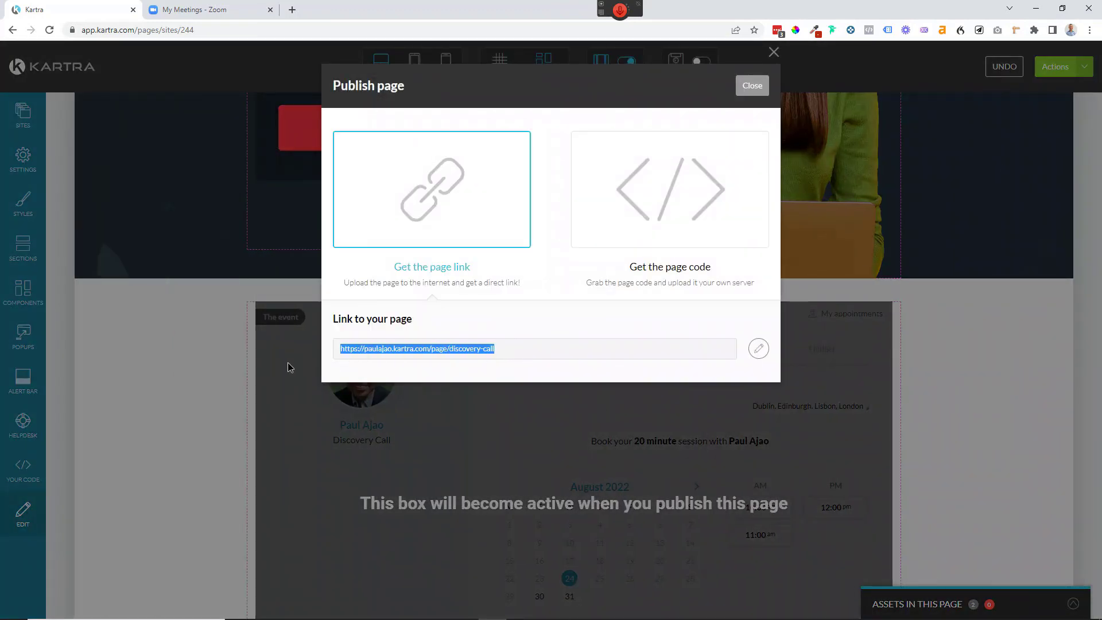
click(291, 11)
click(291, 32)
key(ctrl+v)
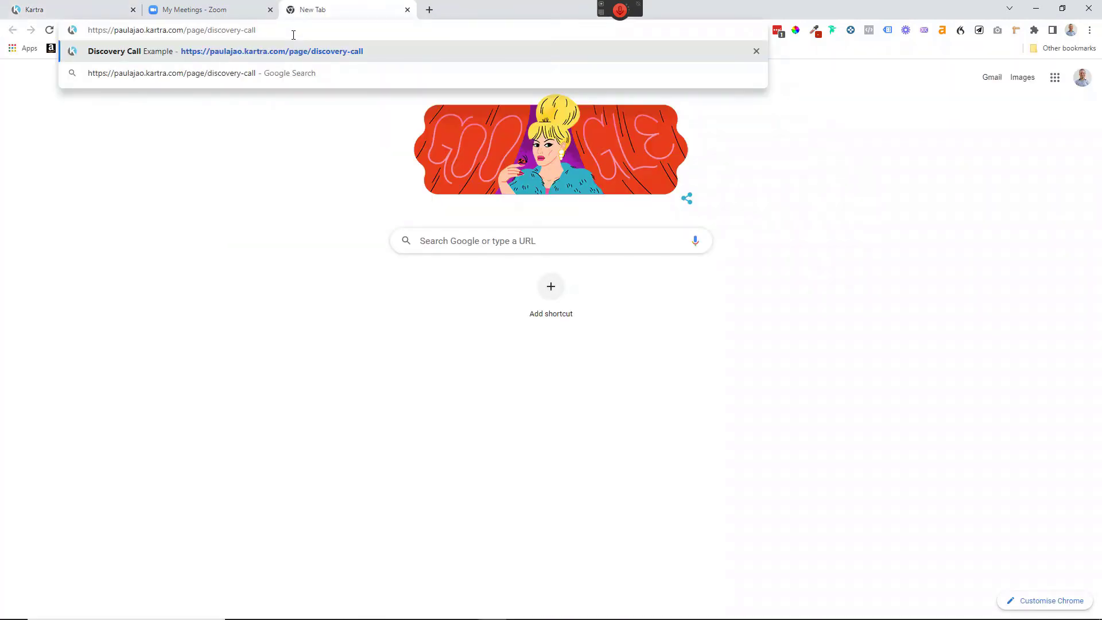
key(Return)
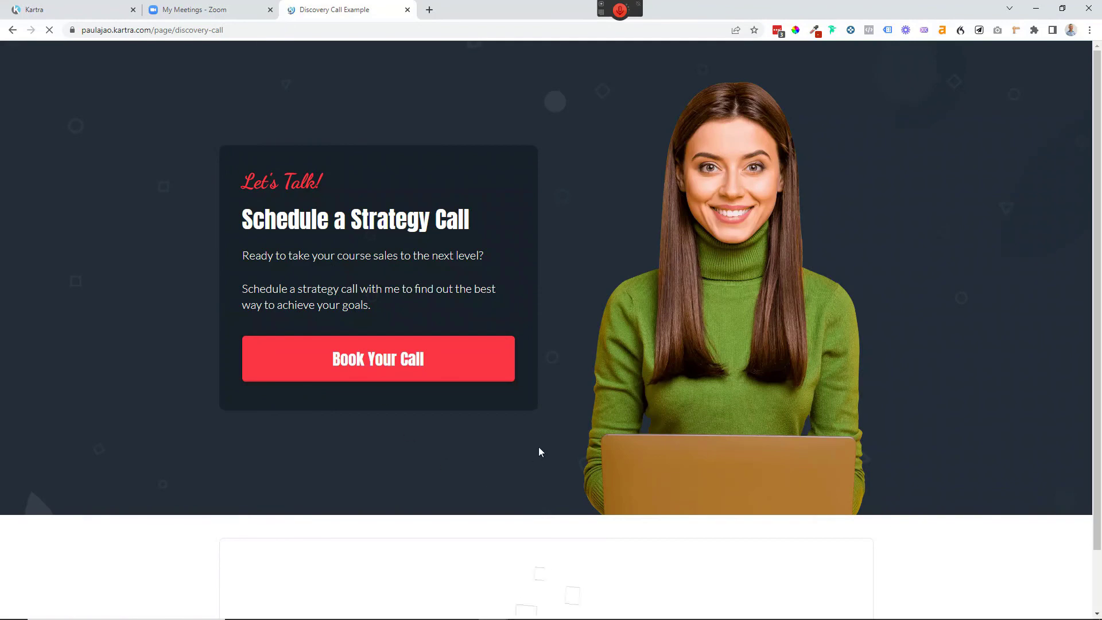
Check the embedded booking calendar on the published discovery call page and select 31 August 2022
scroll(540, 449, down, 4)
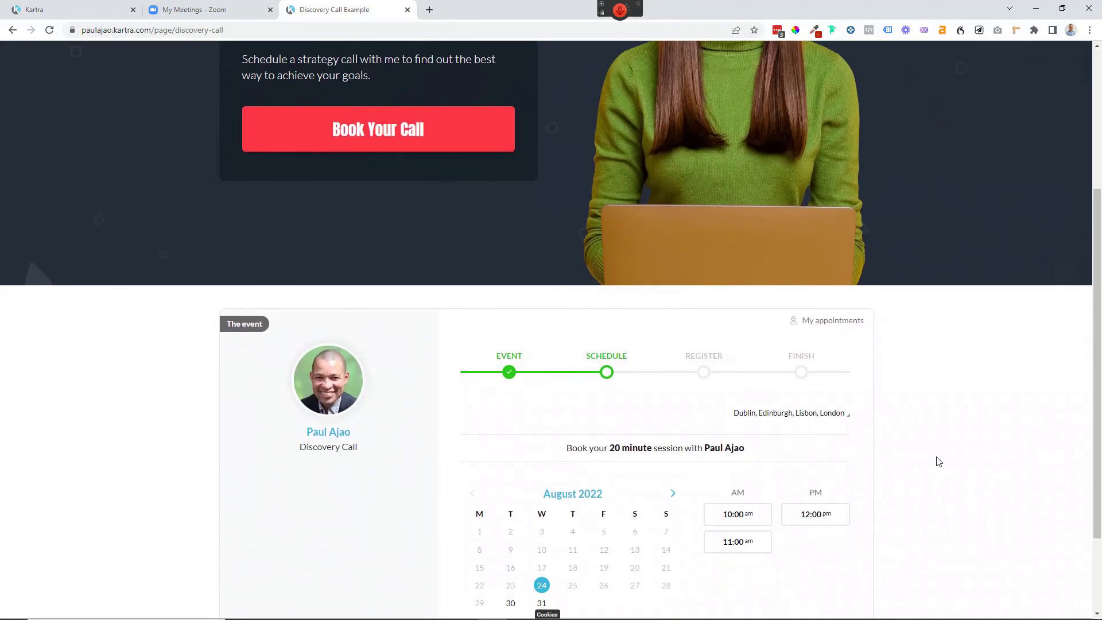
scroll(878, 564, down, 1)
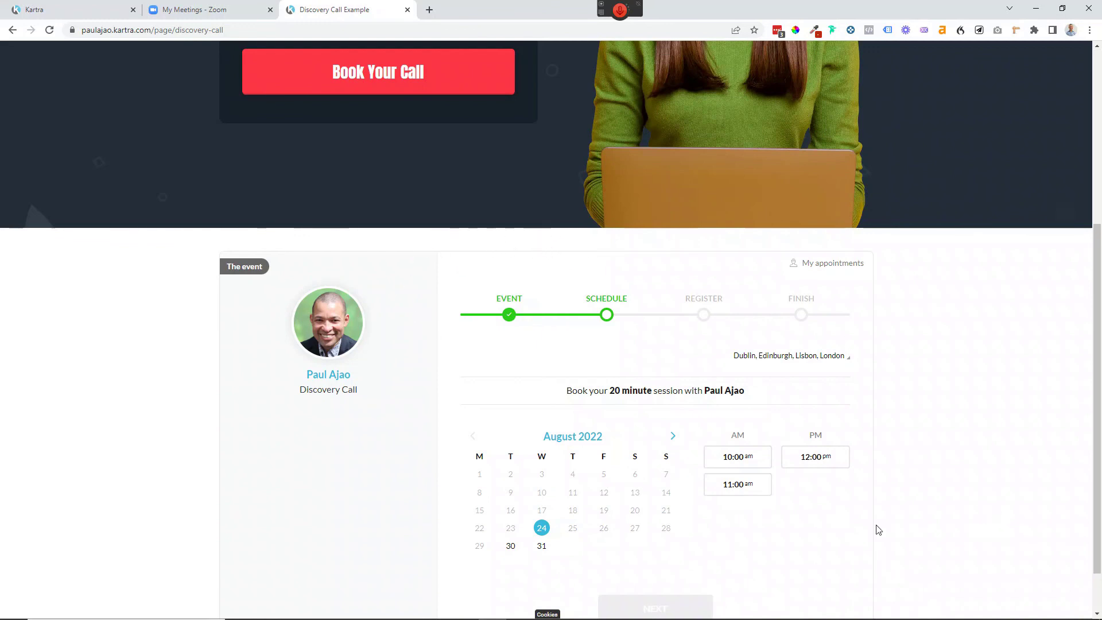
scroll(701, 562, down, 1)
click(544, 493)
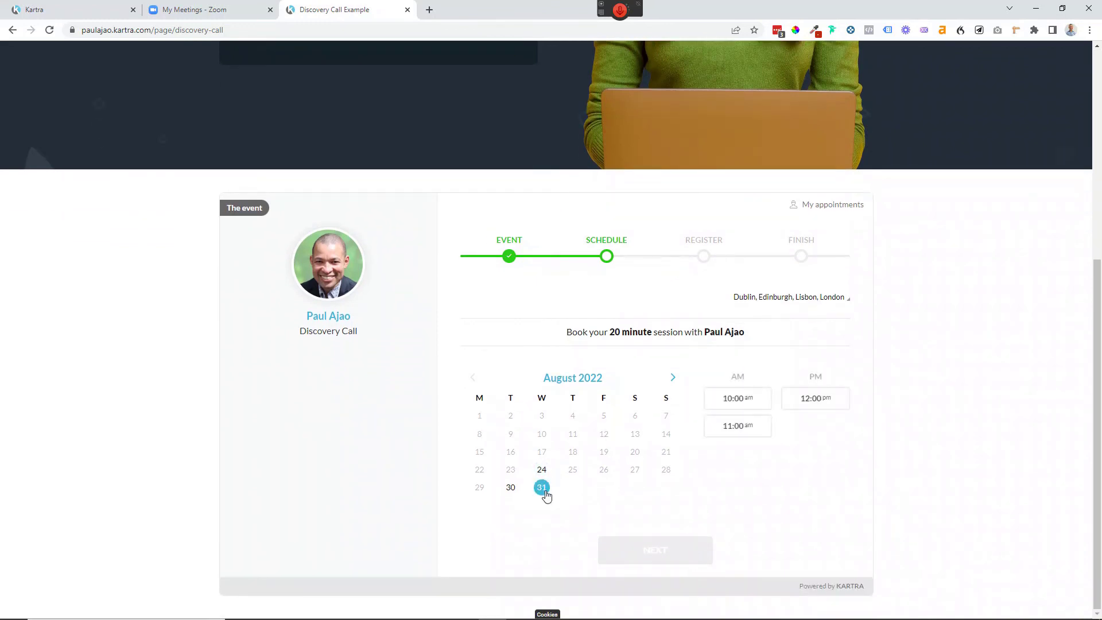